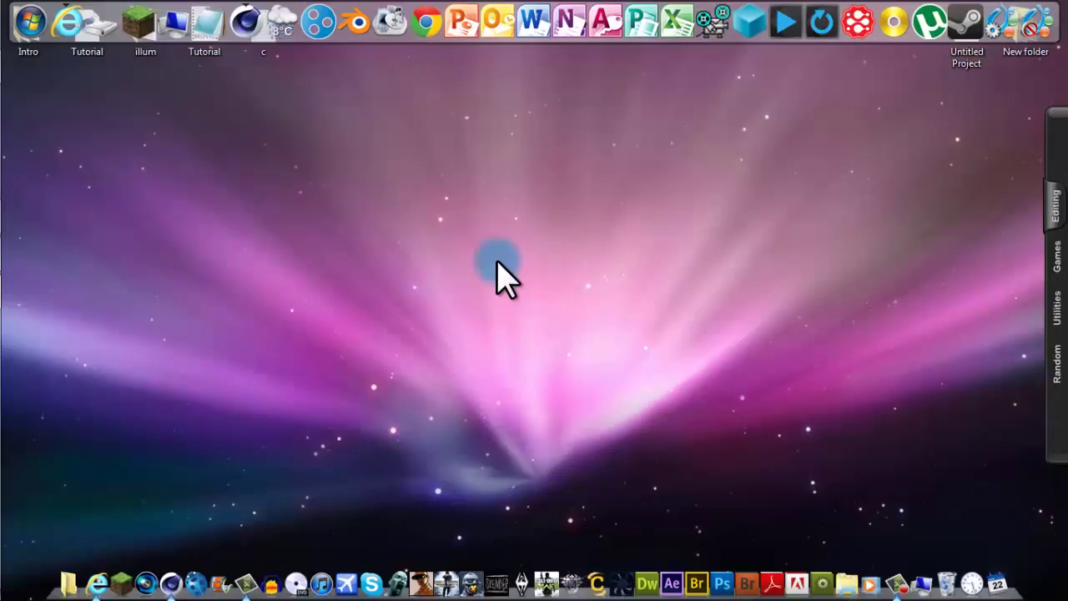
pyautogui.moveTo(8, 292)
pyautogui.click(10, 265)
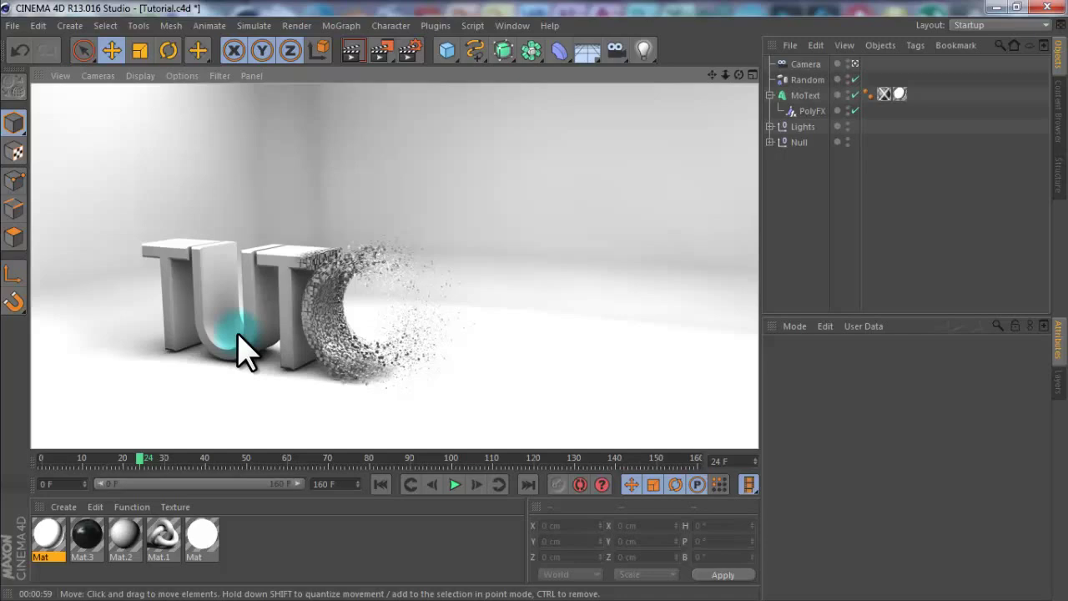
# Step: Scrub the finished sample animation back to its start and create a new empty project
pyautogui.click(42, 459)
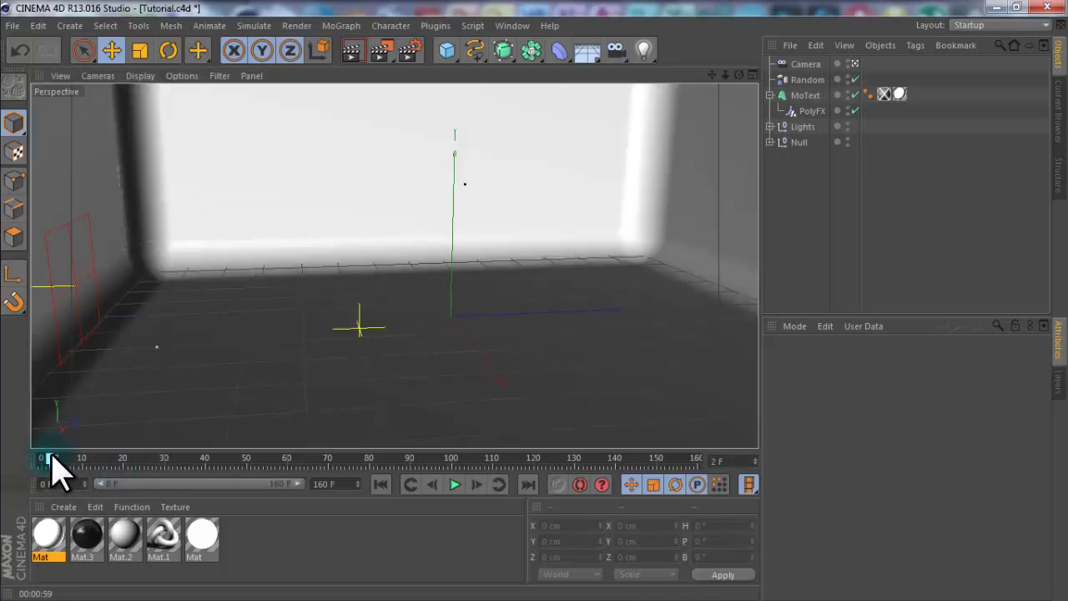
pyautogui.moveTo(88, 453); pyautogui.dragTo(44, 463)
pyautogui.click(13, 25)
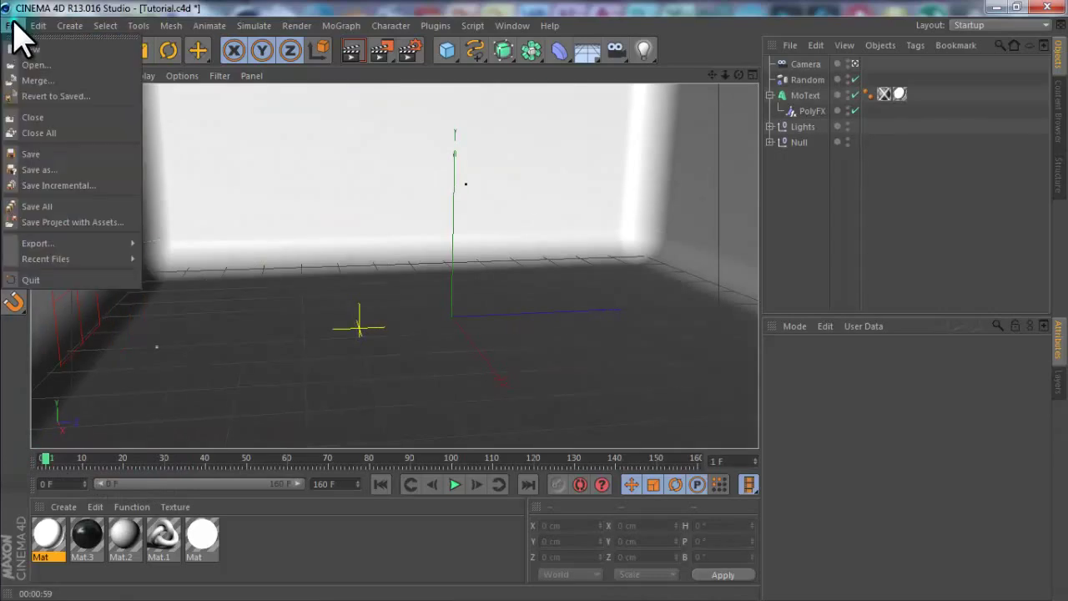
pyautogui.click(13, 49)
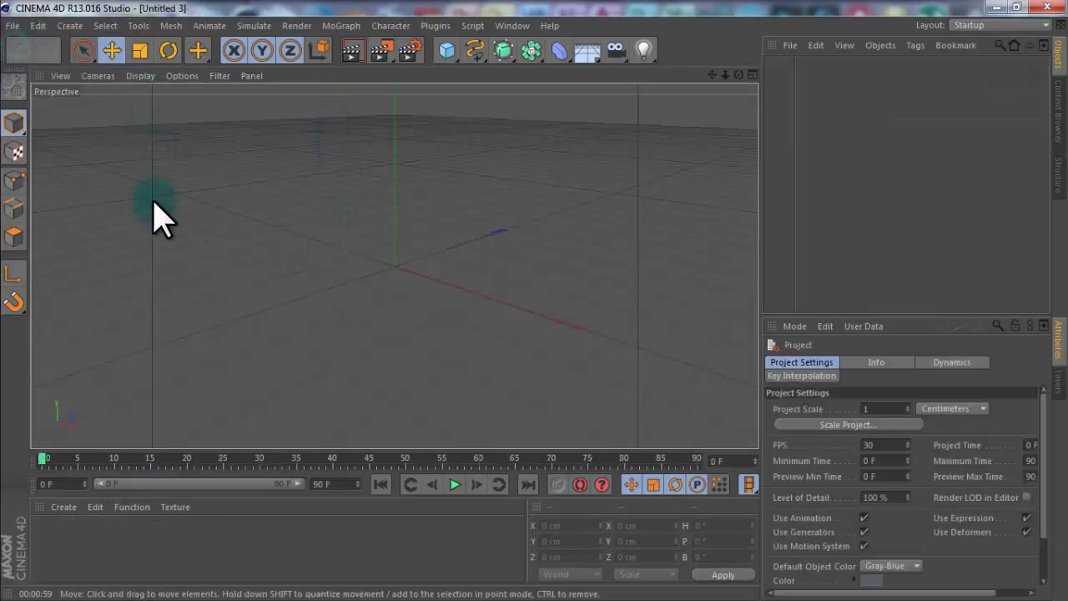
pyautogui.click(150, 216)
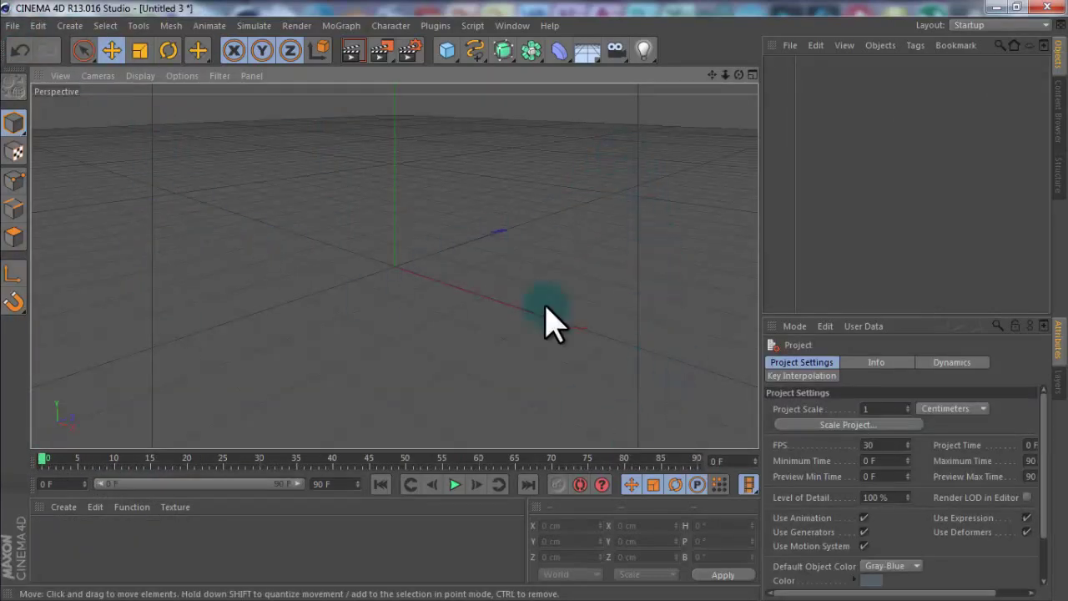
# Step: Set the render output to 1280 x 720 pixels with a resolution of 200 pixels per inch
pyautogui.click(408, 54)
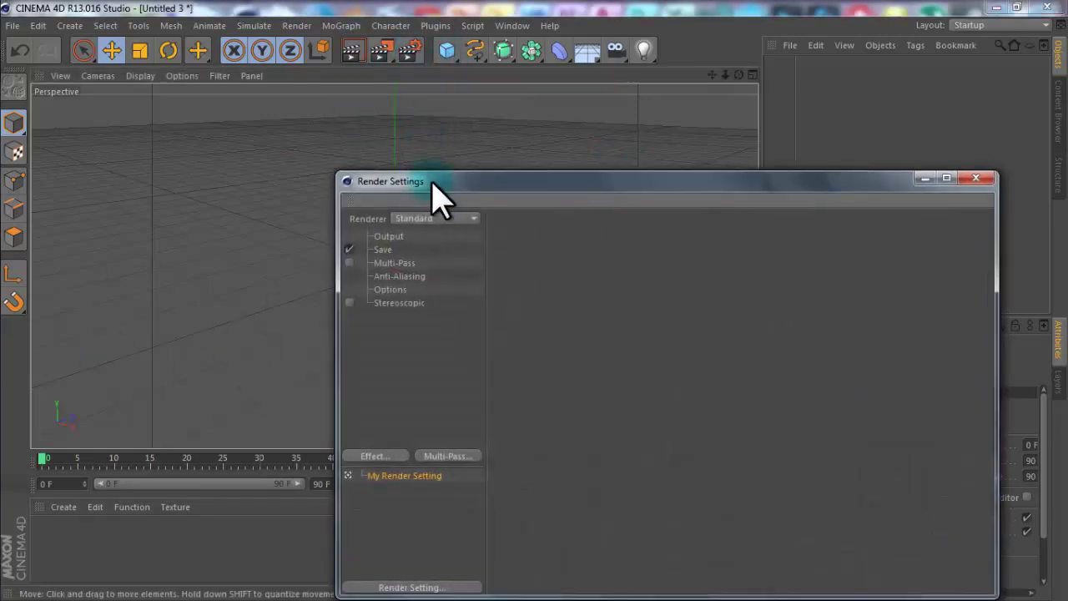
pyautogui.click(396, 237)
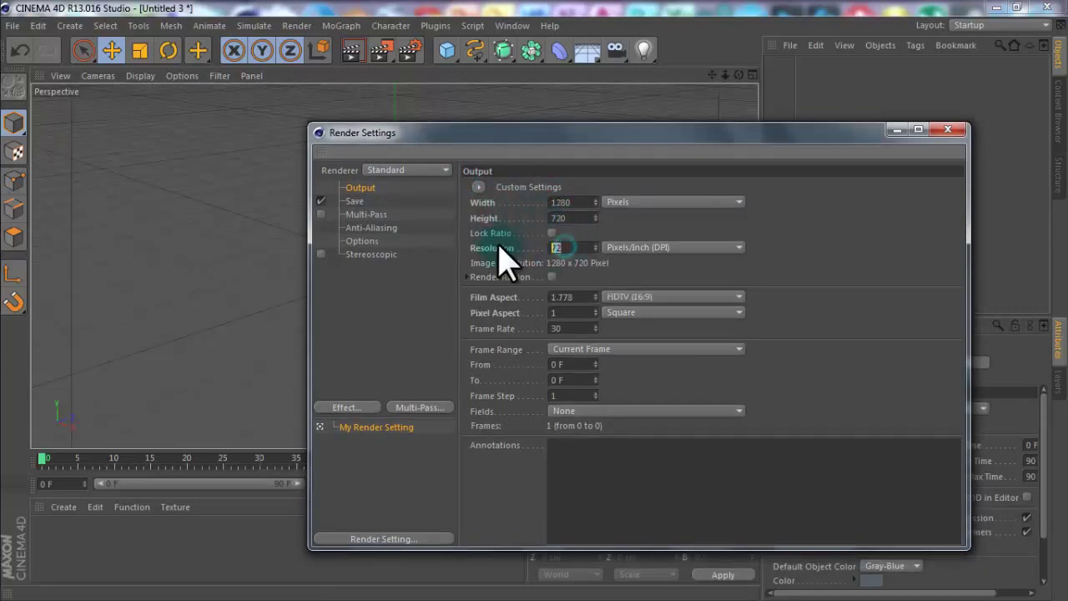
pyautogui.write('200')
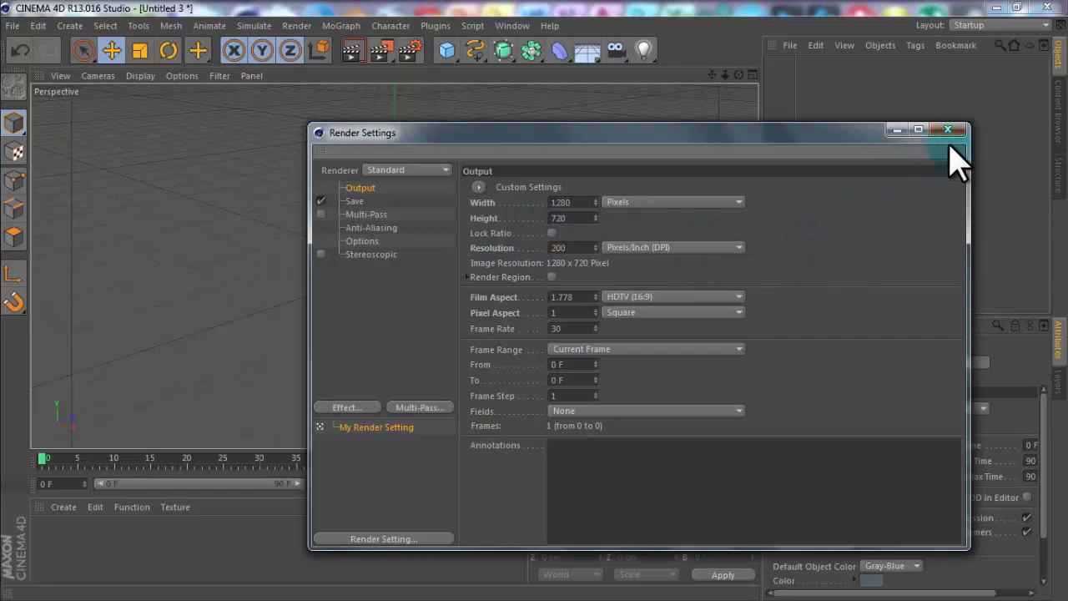
pyautogui.click(949, 131)
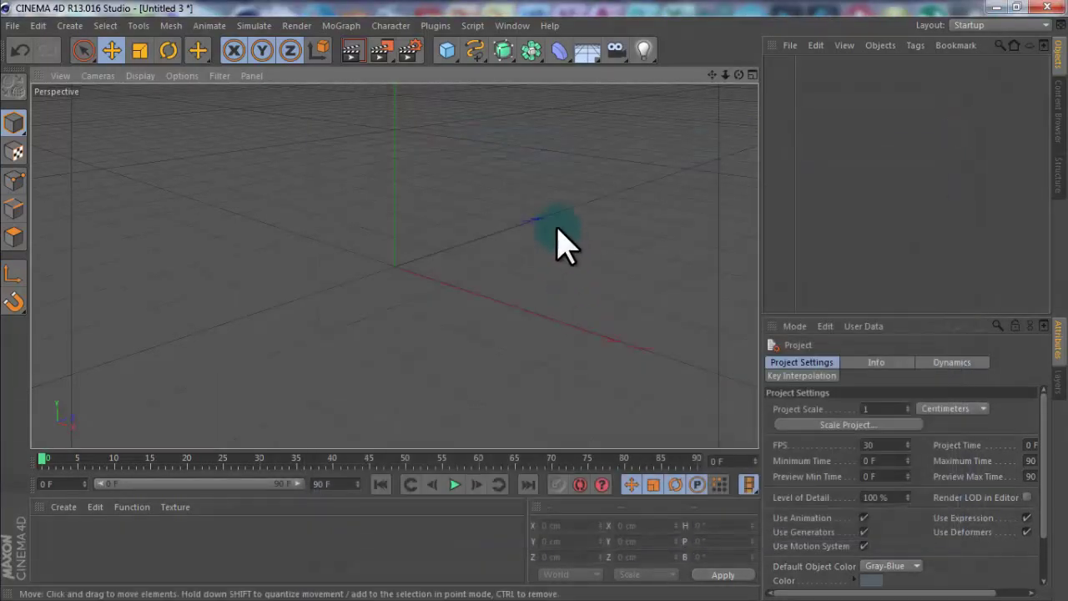
# Step: Add a MoText object to the scene and set its text to TUTORIAL
pyautogui.click(344, 26)
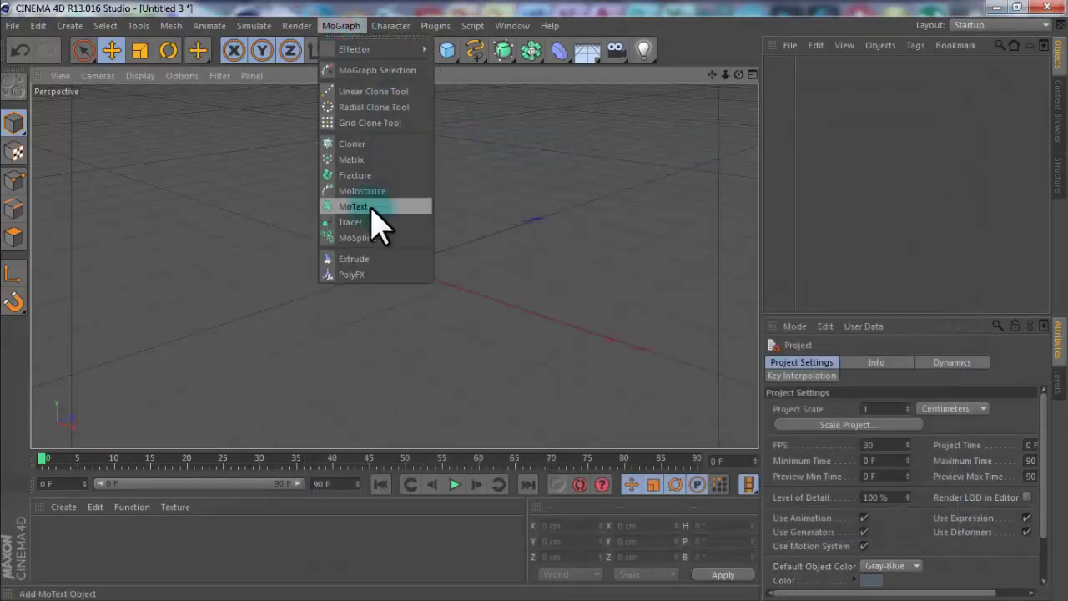
pyautogui.click(425, 206)
pyautogui.moveTo(739, 75); pyautogui.dragTo(534, 305)
pyautogui.moveTo(711, 75); pyautogui.dragTo(534, 303)
pyautogui.doubleClick(866, 455)
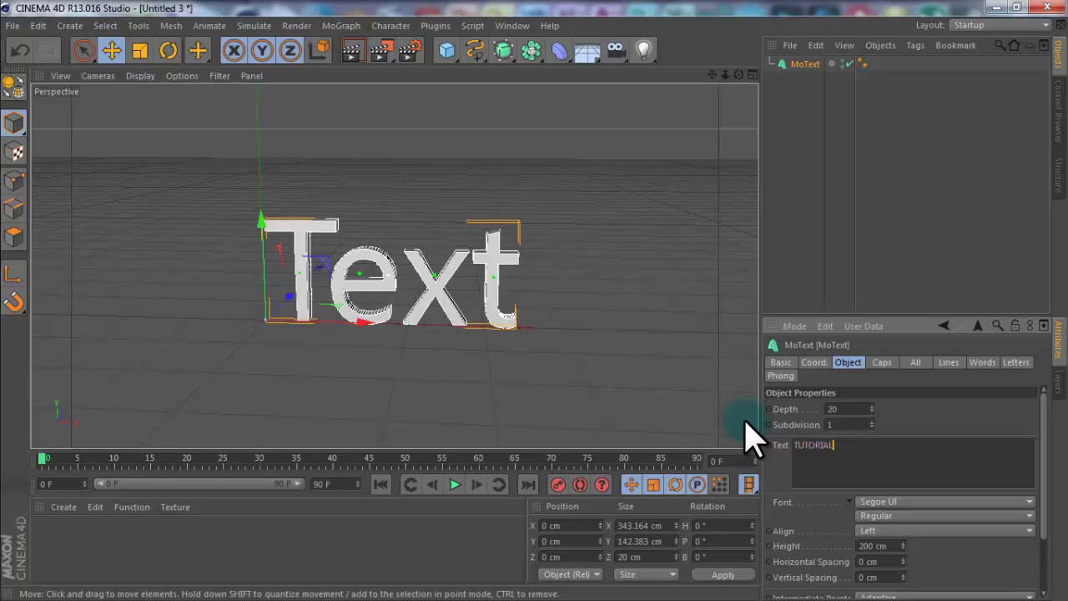
pyautogui.click(927, 410)
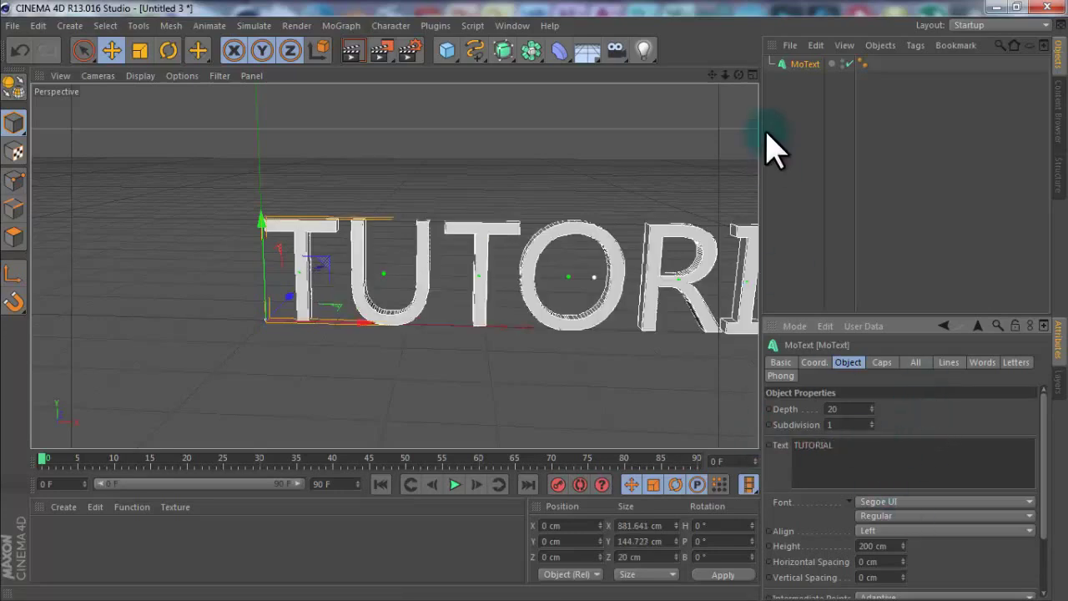
# Step: Change the font of the MoText lettering to abeatbyKai
pyautogui.moveTo(712, 76); pyautogui.dragTo(540, 322)
pyautogui.moveTo(710, 86); pyautogui.dragTo(686, 131)
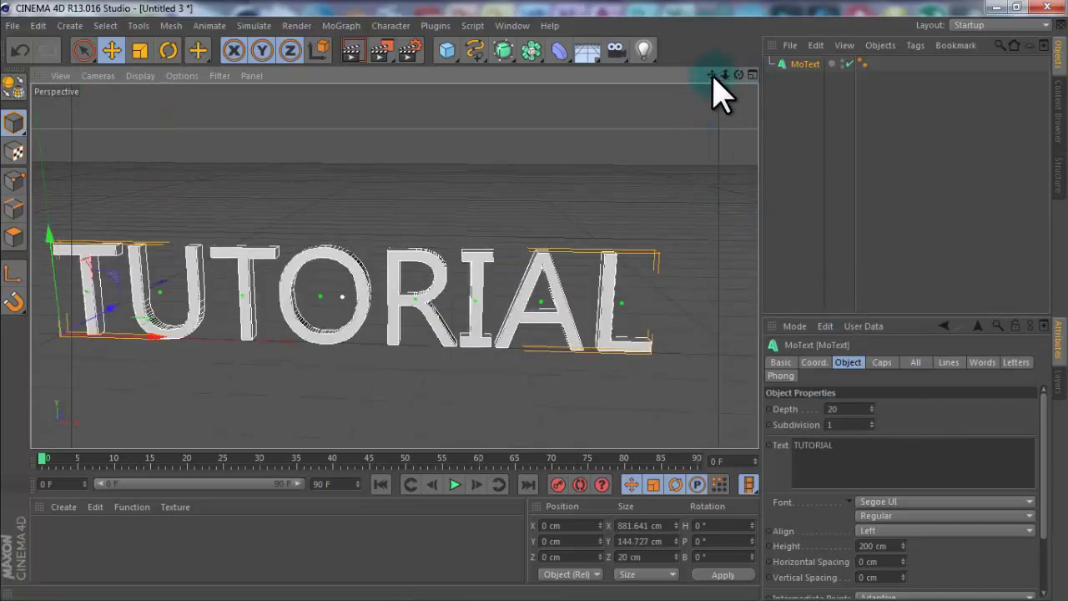
pyautogui.moveTo(711, 75); pyautogui.dragTo(552, 319)
pyautogui.click(889, 500)
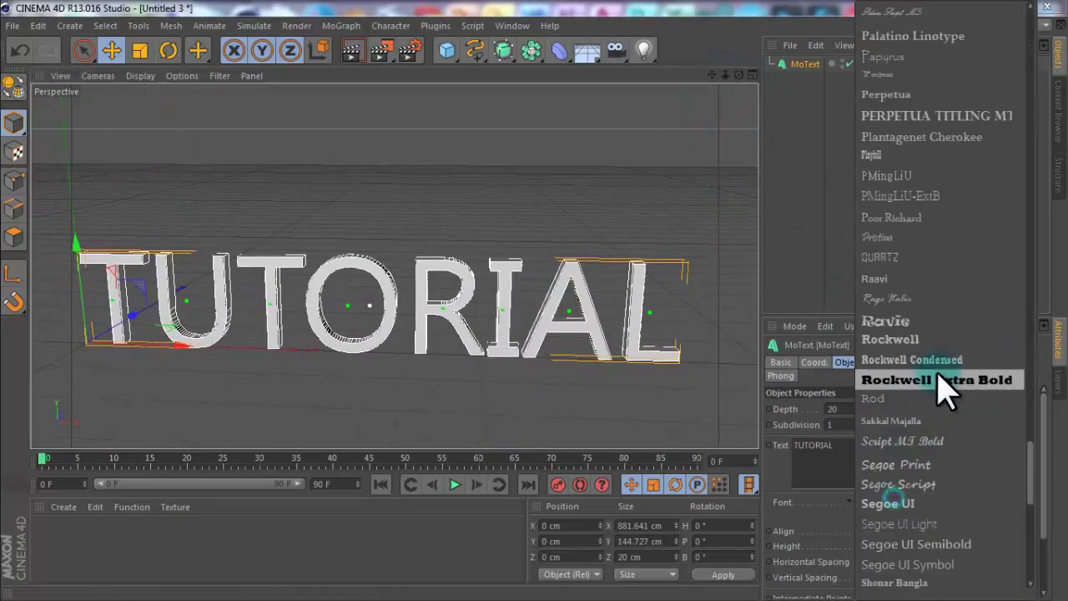
pyautogui.scroll(20, 943, 391)
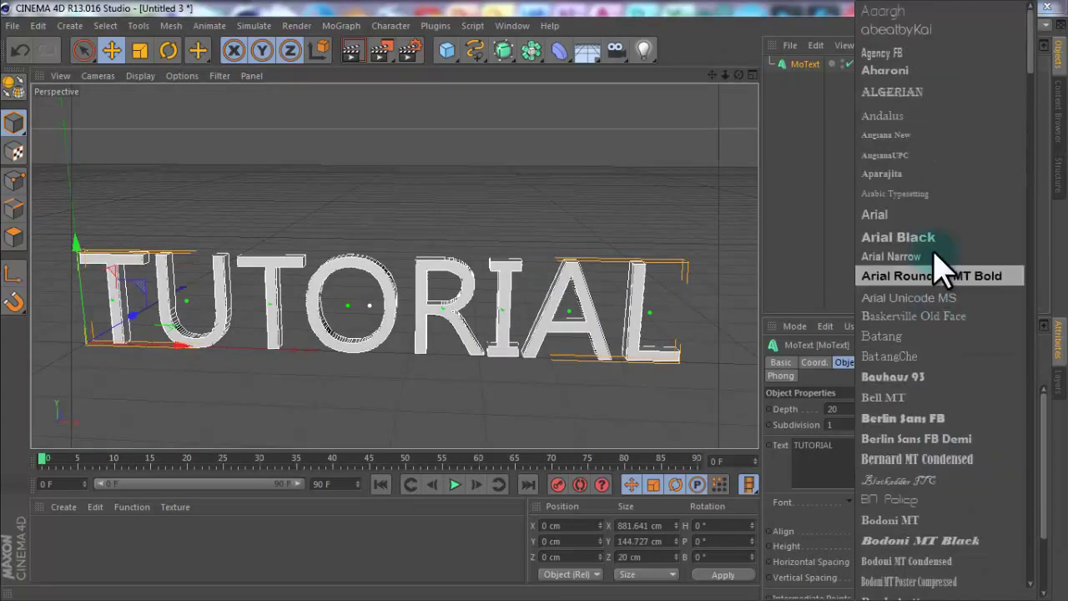
pyautogui.click(941, 31)
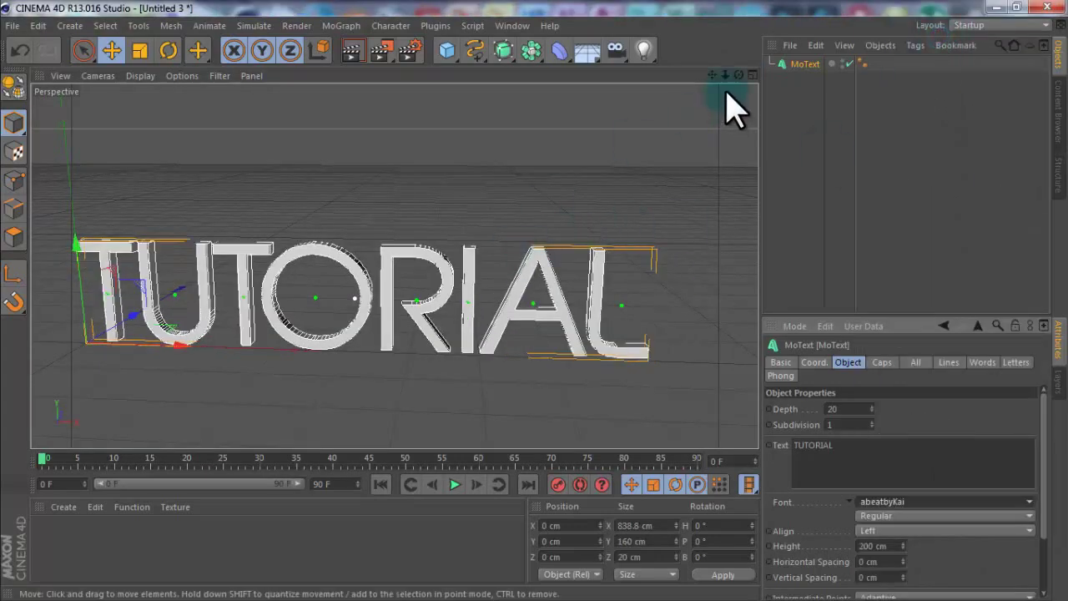
# Step: Set the MoText depth to 65 and render a preview of the thicker letters in the viewport
pyautogui.moveTo(712, 74)
pyautogui.mouseDown()
pyautogui.moveTo(543, 317)
pyautogui.moveTo(715, 83)
pyautogui.mouseUp()
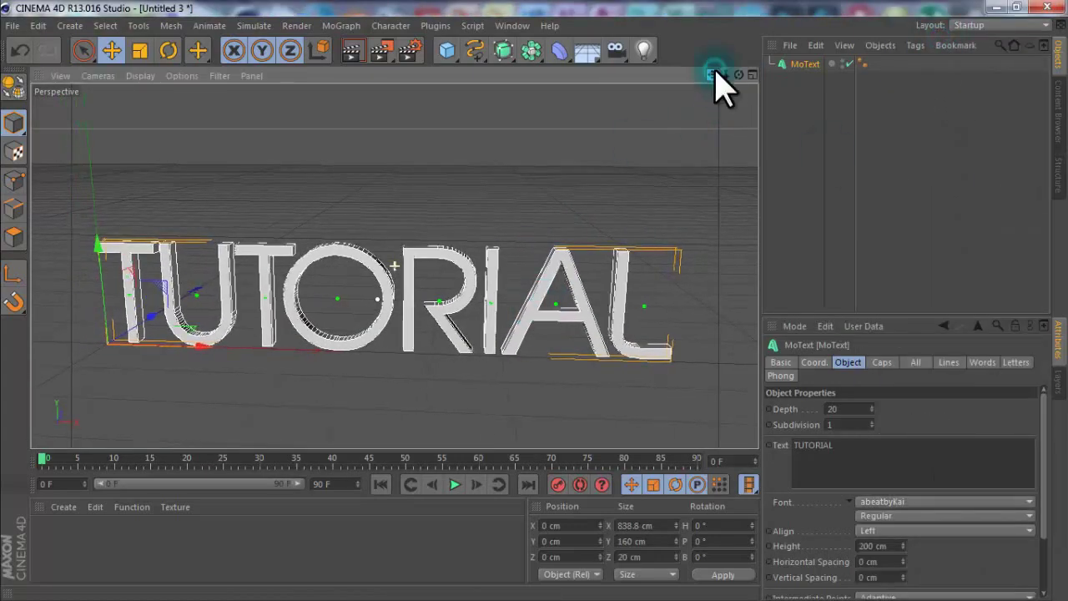
pyautogui.doubleClick(847, 410)
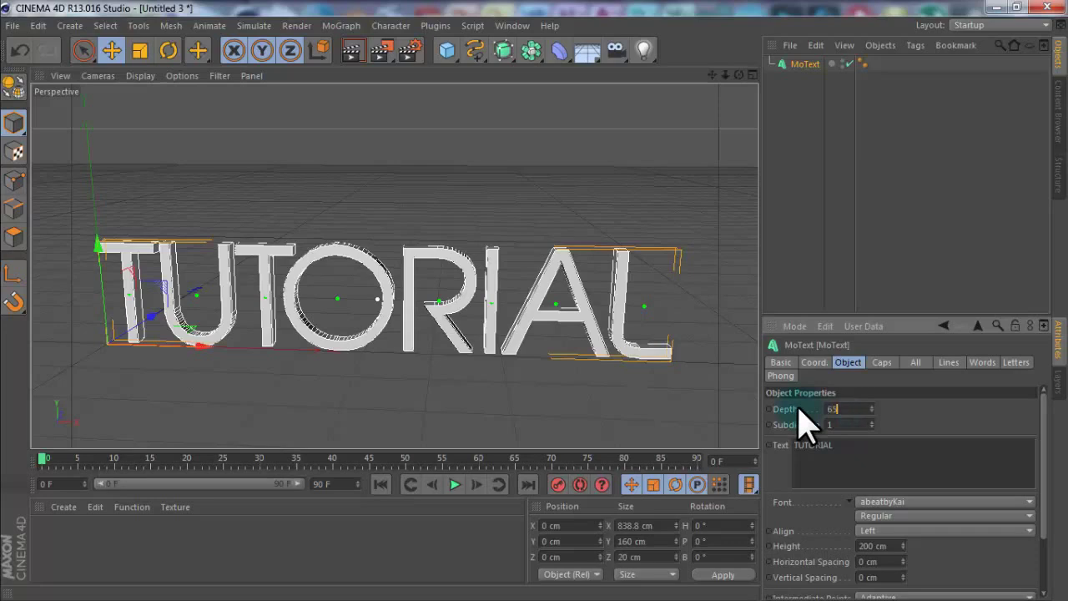
pyautogui.write('65')
pyautogui.press('Return')
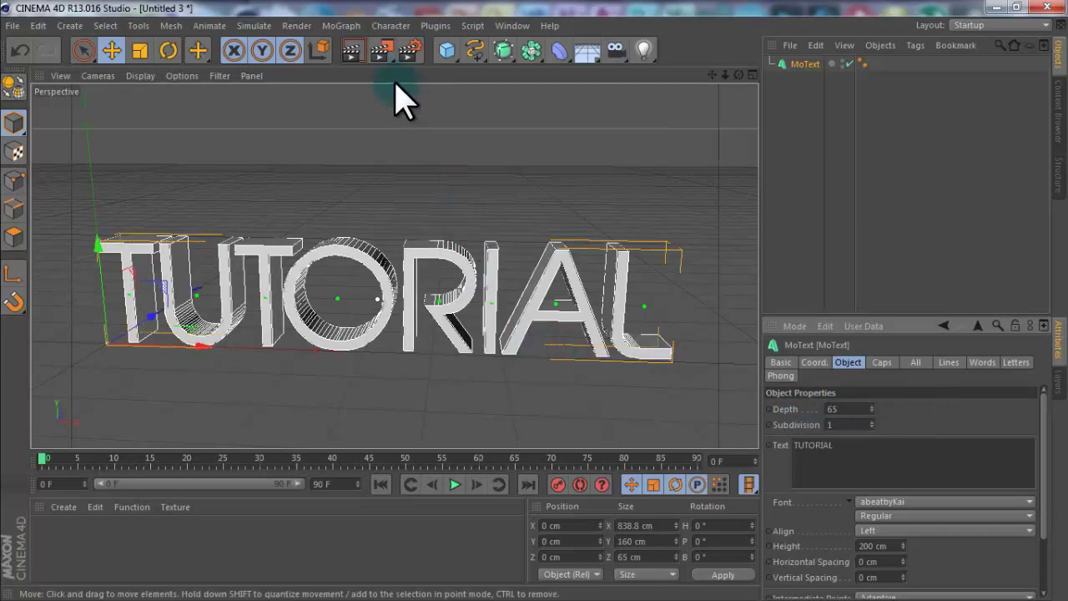
pyautogui.click(353, 50)
pyautogui.click(908, 419)
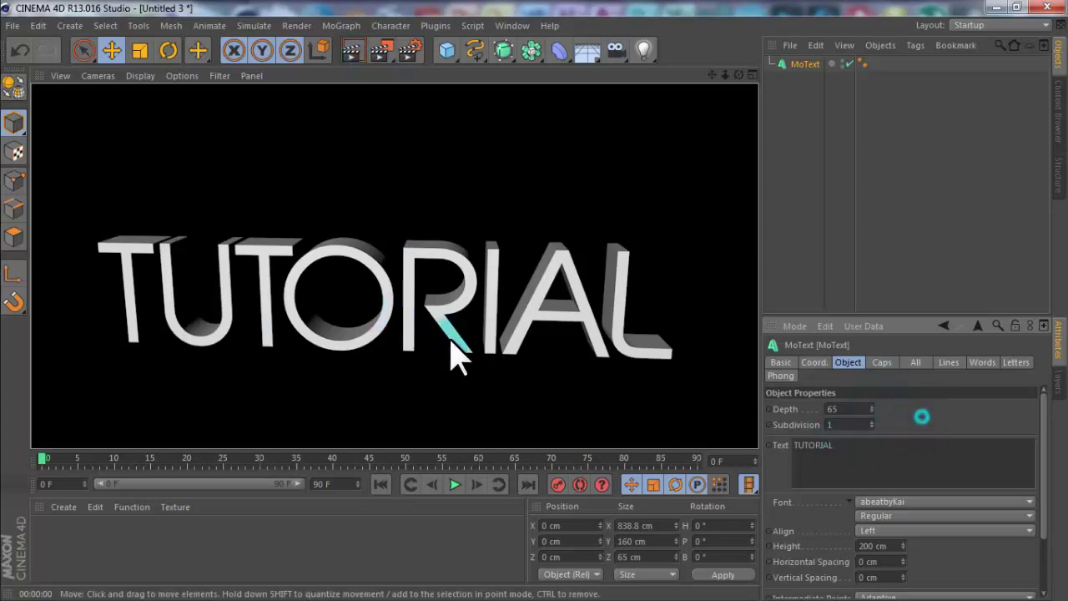
# Step: Set the MoText subdivision to 20 so the extruded sides of the letters are divided more finely
pyautogui.click(641, 173)
pyautogui.scroll(10, 458, 345)
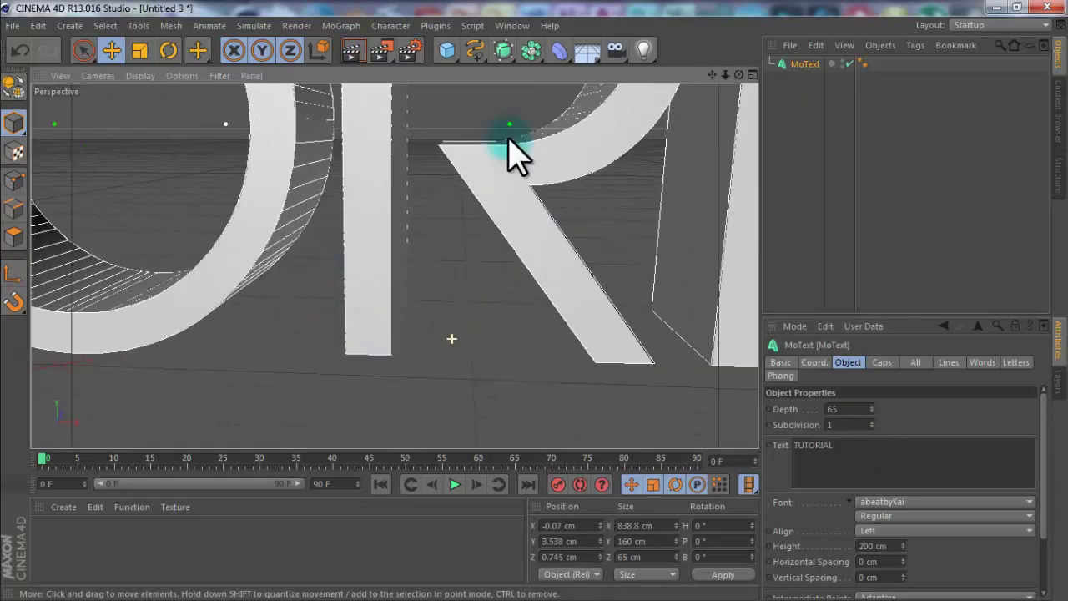
pyautogui.moveTo(740, 75); pyautogui.dragTo(537, 310)
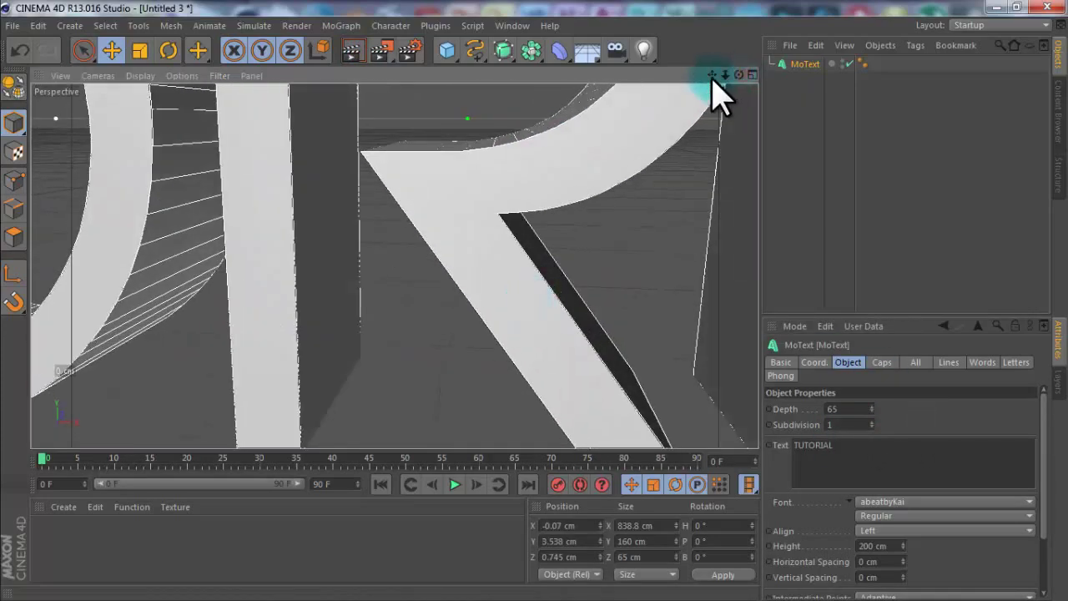
pyautogui.moveTo(712, 75); pyautogui.dragTo(500, 321)
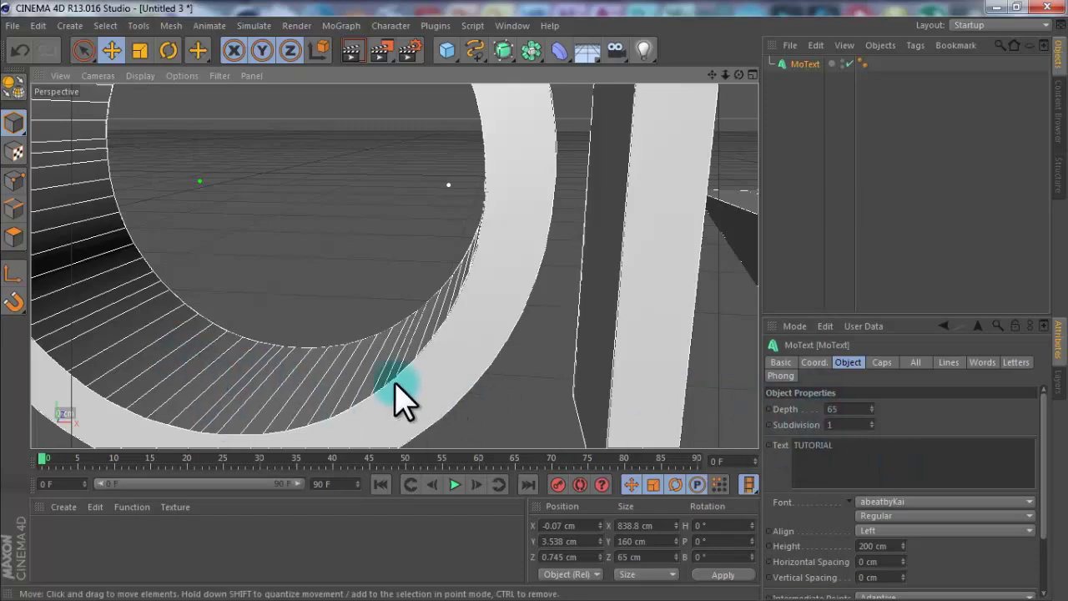
pyautogui.click(843, 424)
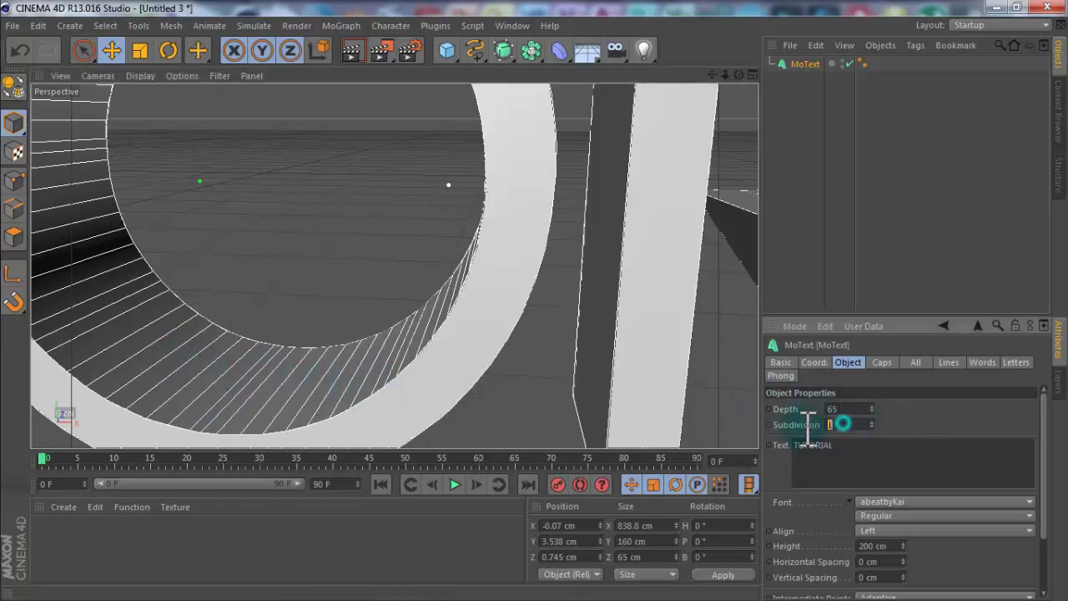
pyautogui.moveTo(874, 423)
pyautogui.mouseDown()
pyautogui.moveTo(326, 409)
pyautogui.moveTo(708, 393)
pyautogui.moveTo(862, 430)
pyautogui.mouseUp()
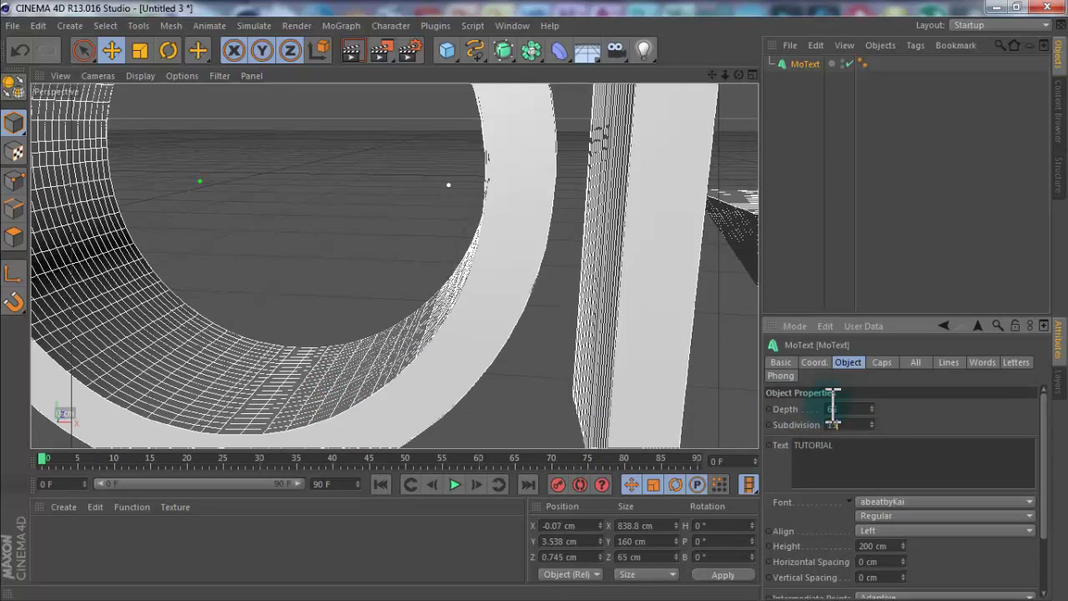
pyautogui.moveTo(938, 417); pyautogui.dragTo(938, 418)
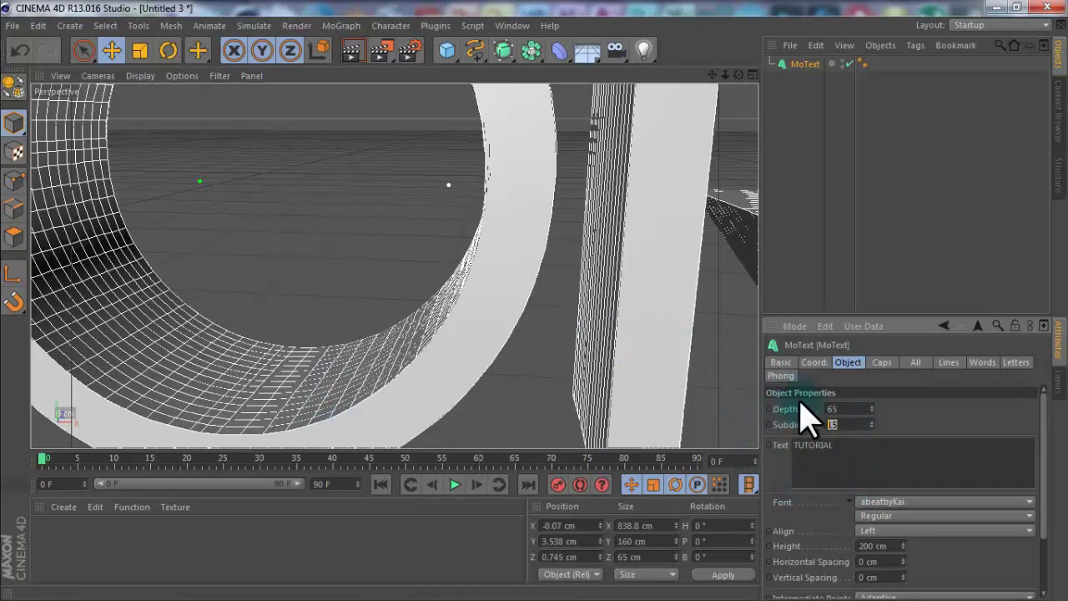
pyautogui.press('Return')
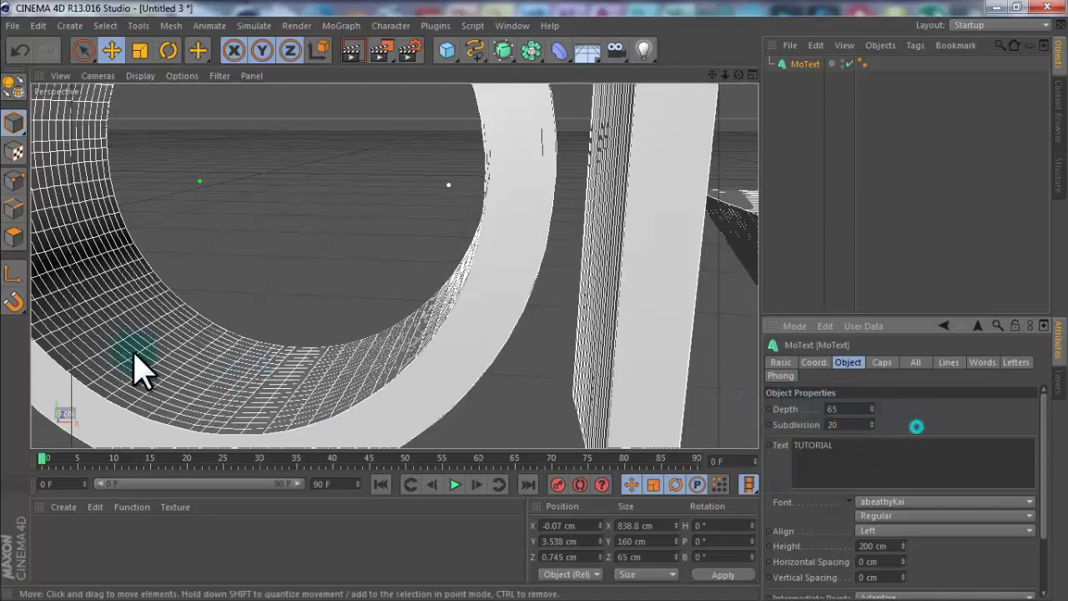
# Step: Set the intermediate points of the MoText object to Subdivided
pyautogui.scroll(-5, 448, 322)
pyautogui.scroll(-4, 483, 267)
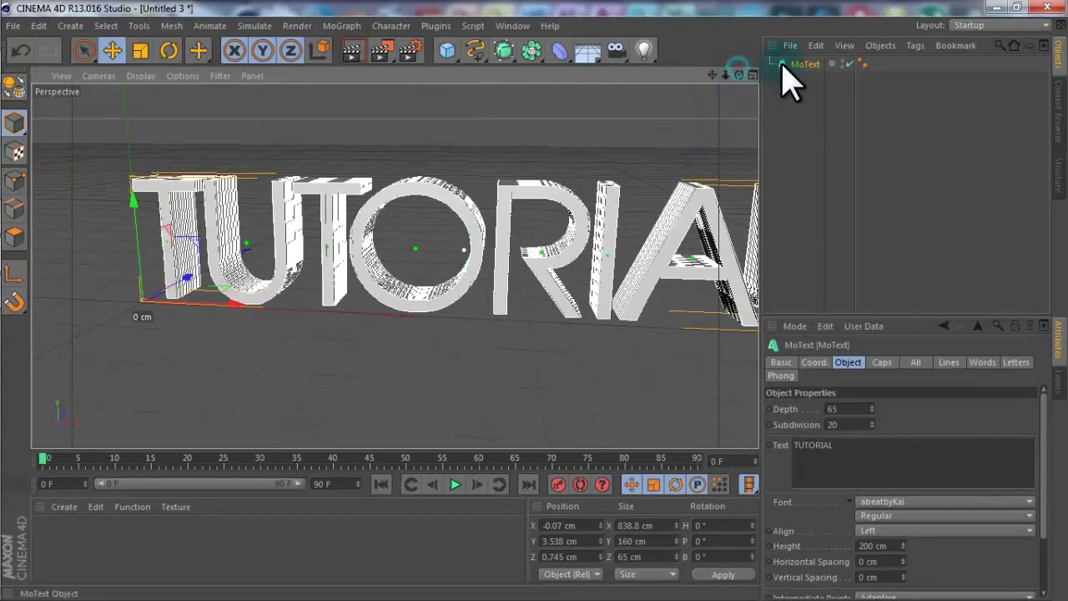
pyautogui.moveTo(719, 76); pyautogui.dragTo(539, 305)
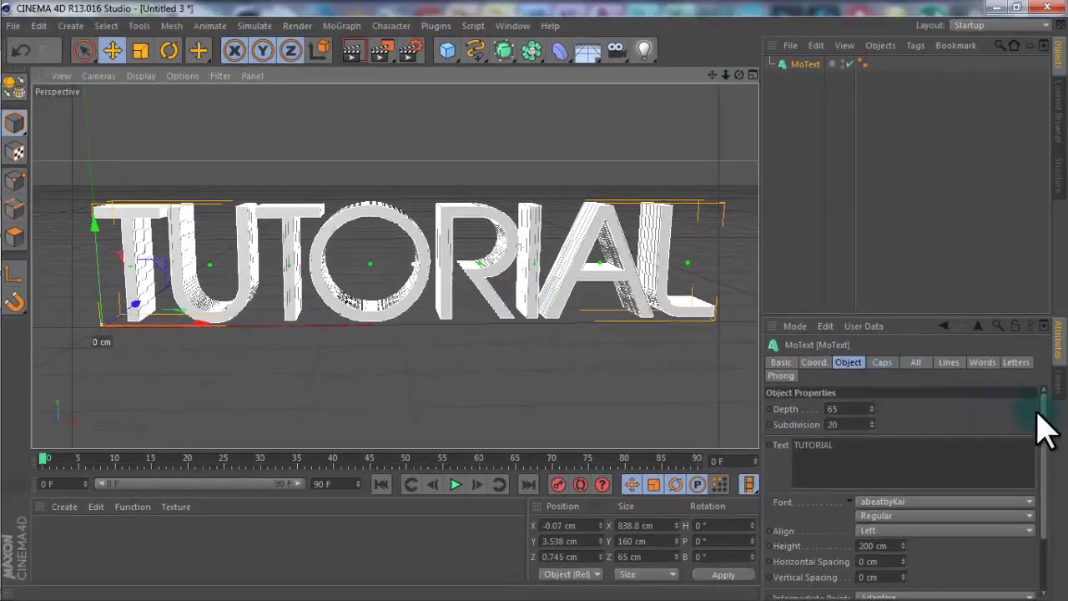
pyautogui.scroll(-3, 1043, 429)
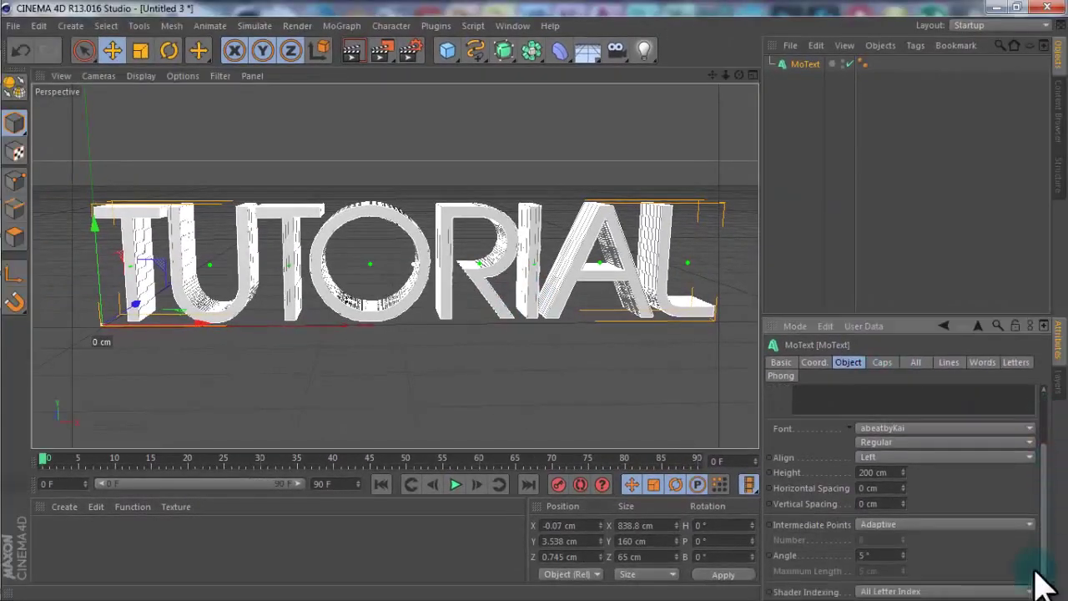
pyautogui.click(891, 525)
pyautogui.click(913, 510)
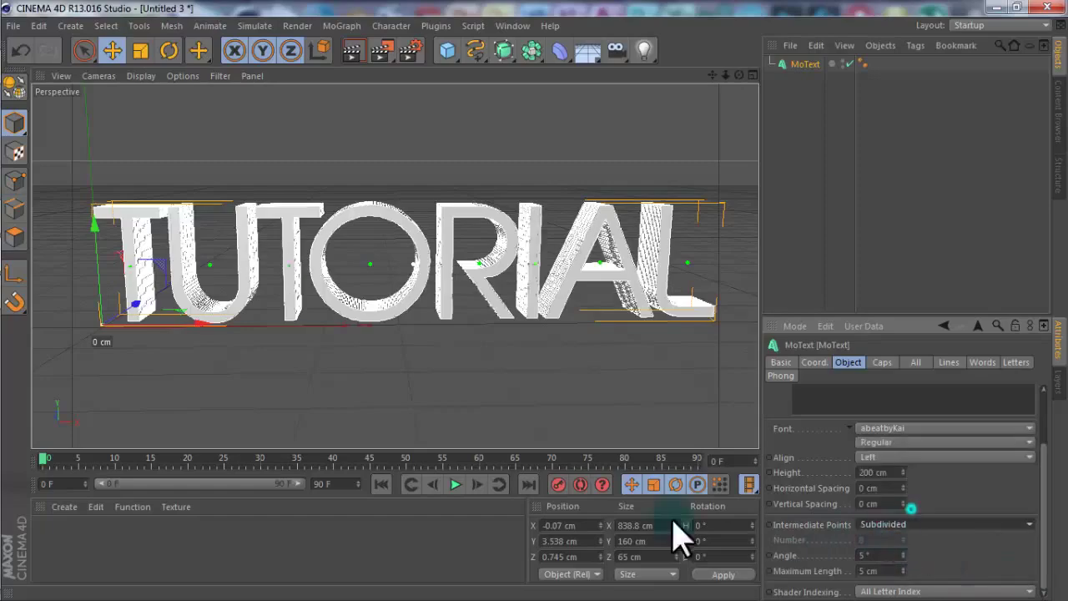
# Step: Examine the density of the subdivided mesh along the sides of the letters R, I and A
pyautogui.scroll(6, 603, 265)
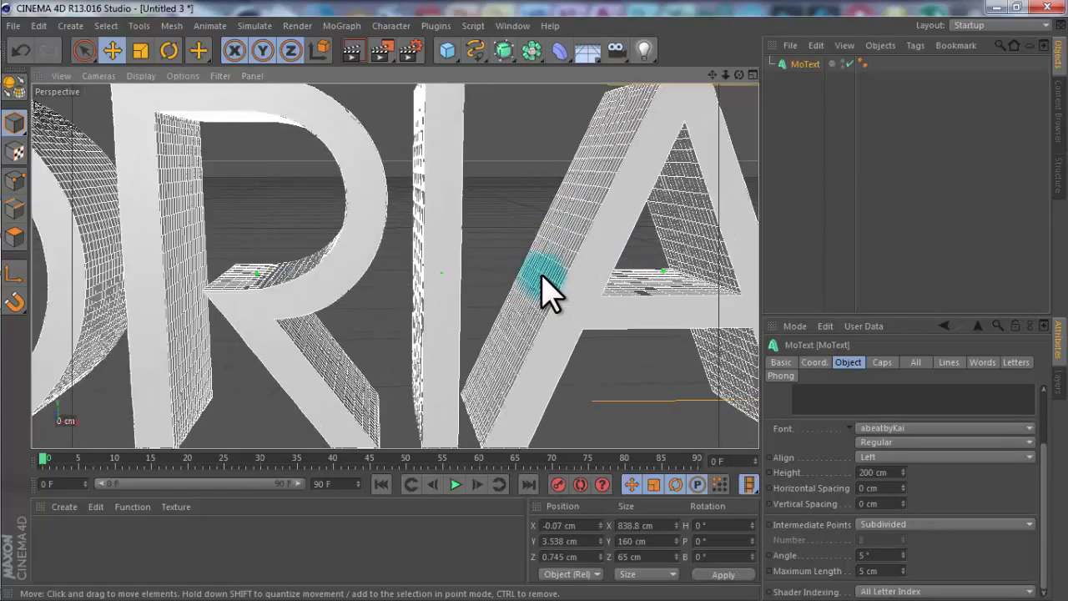
pyautogui.scroll(-3, 543, 275)
pyautogui.scroll(9, 534, 292)
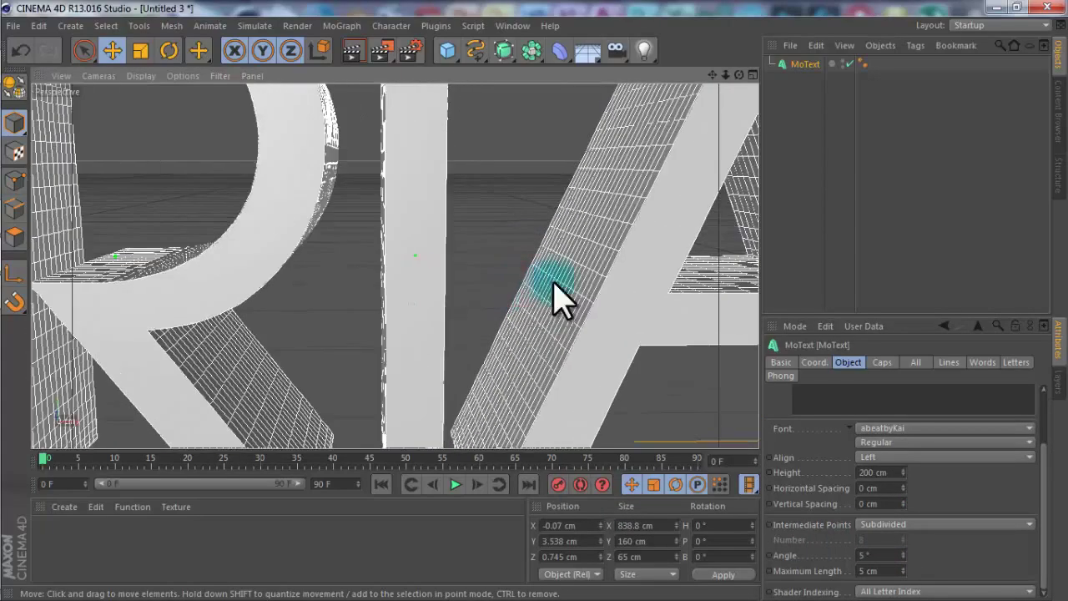
pyautogui.scroll(-8, 578, 315)
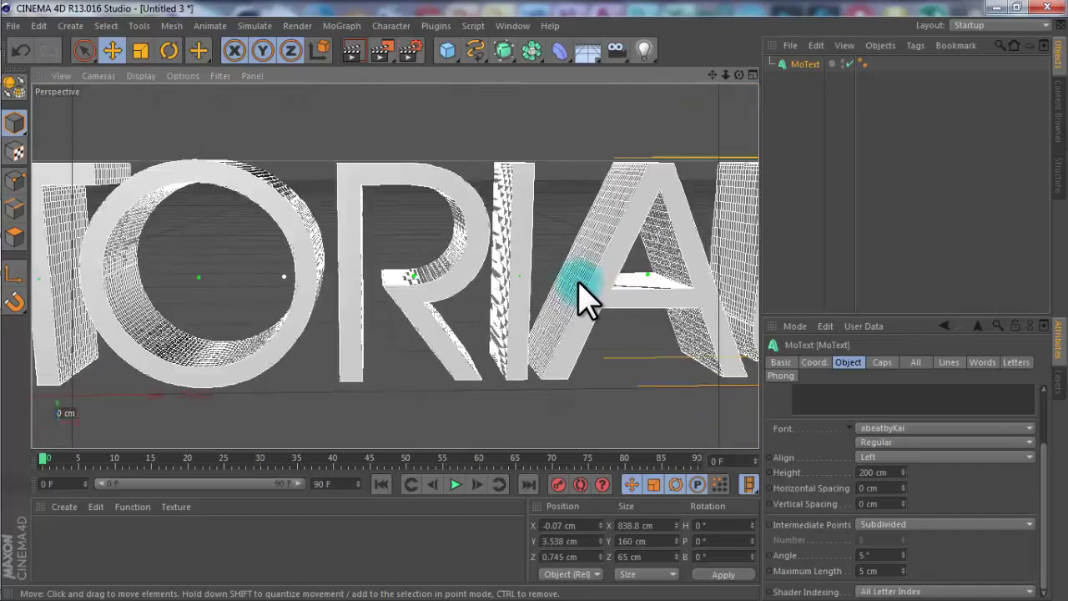
pyautogui.scroll(-2, 584, 297)
pyautogui.scroll(9, 584, 296)
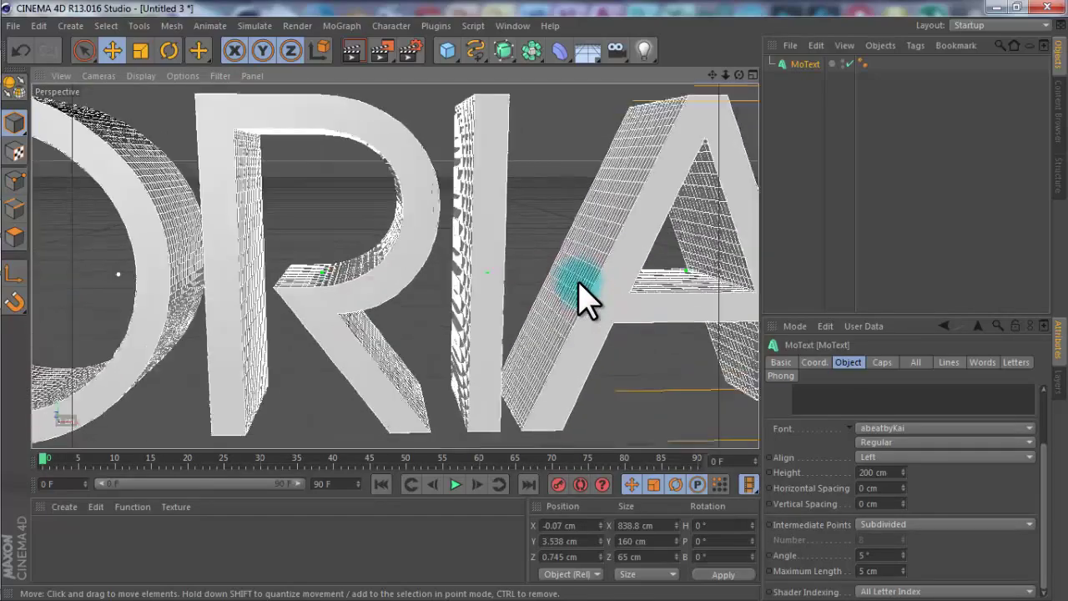
# Step: Set both the start and end caps of the MoText object to Fillet Cap
pyautogui.scroll(2, 581, 292)
pyautogui.scroll(-5, 618, 303)
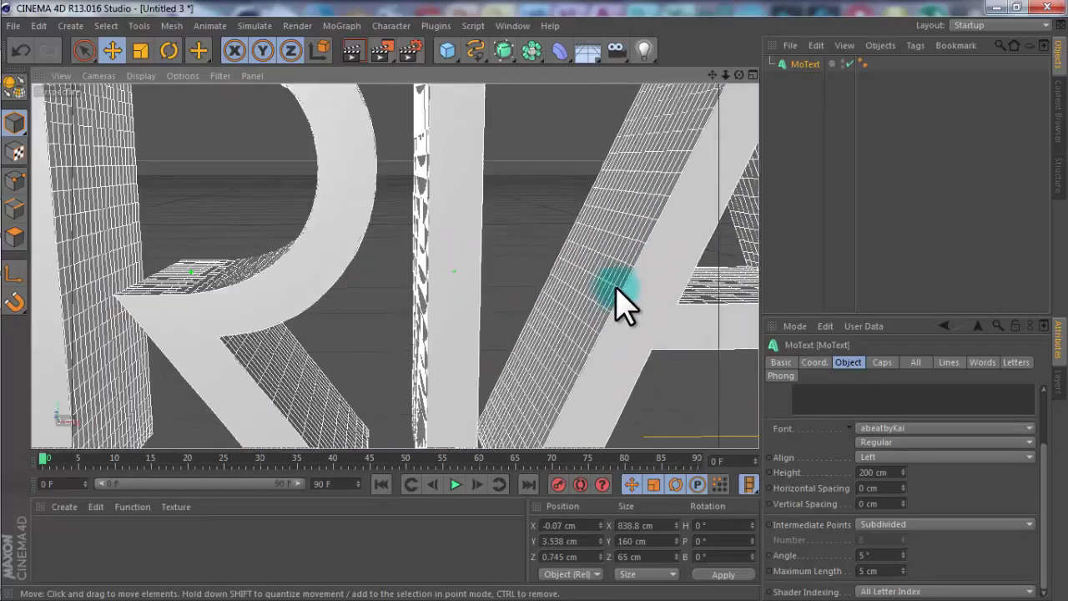
pyautogui.scroll(-6, 607, 321)
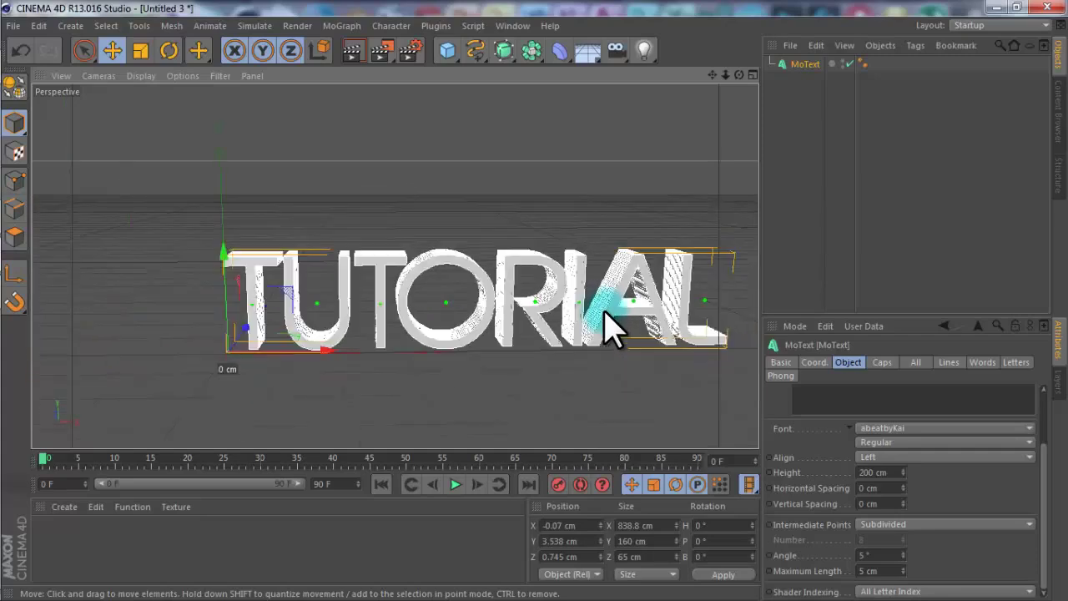
pyautogui.scroll(3, 608, 326)
pyautogui.scroll(-3, 539, 317)
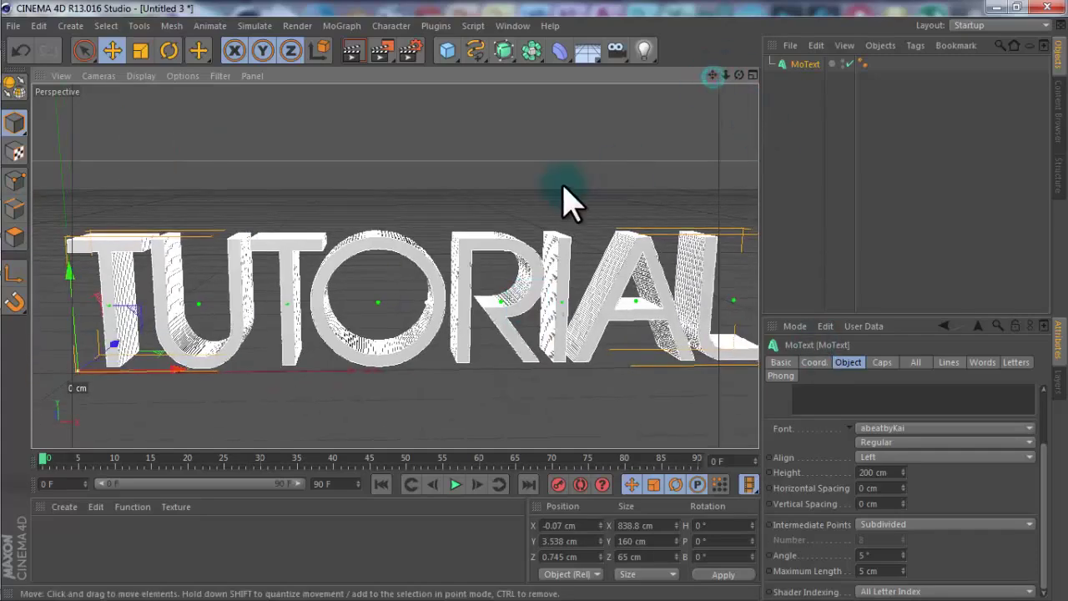
pyautogui.click(884, 362)
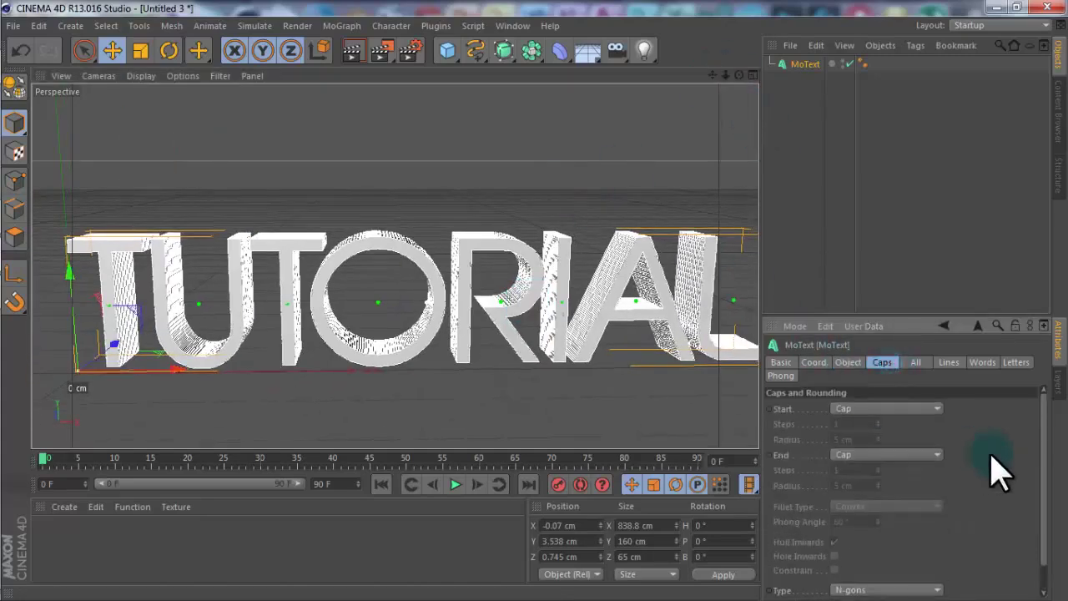
pyautogui.click(853, 409)
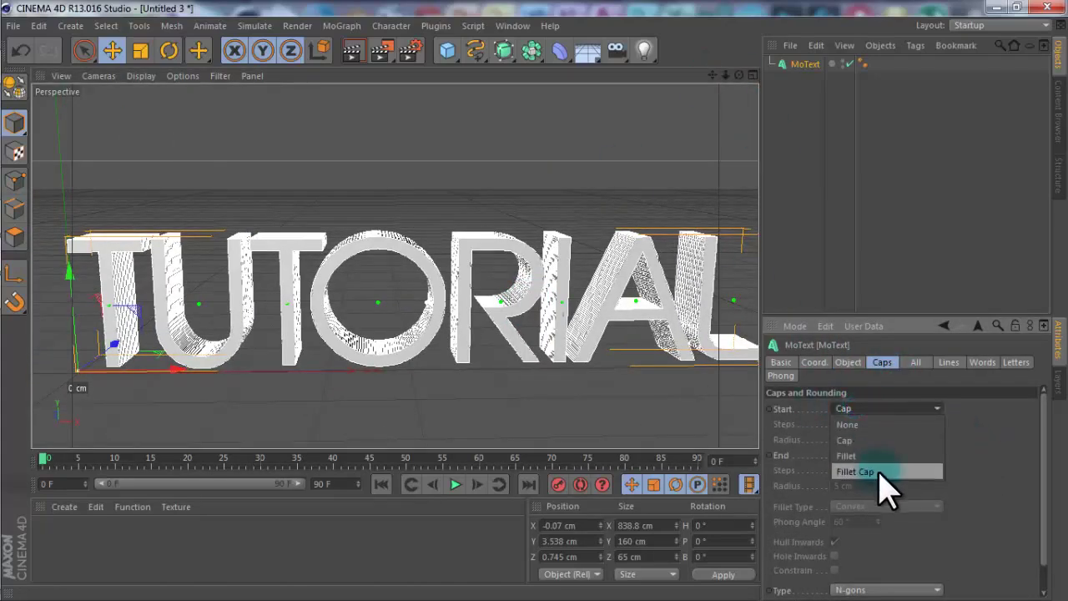
pyautogui.click(868, 471)
pyautogui.click(878, 455)
pyautogui.click(878, 515)
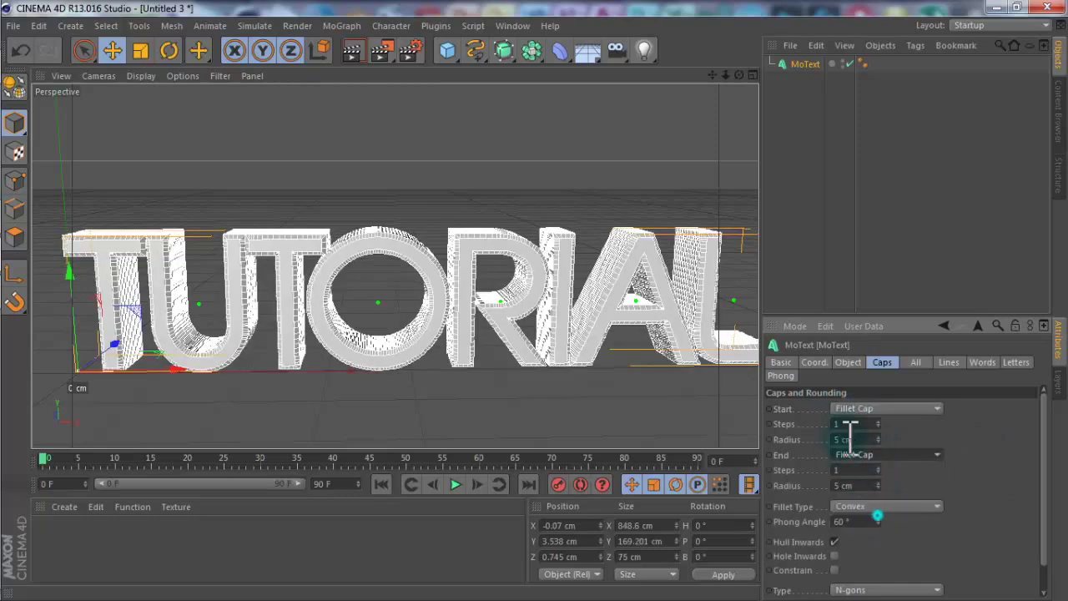
# Step: Set the fillets of both the start and end caps to 5 steps and a 3 cm radius
pyautogui.click(853, 423)
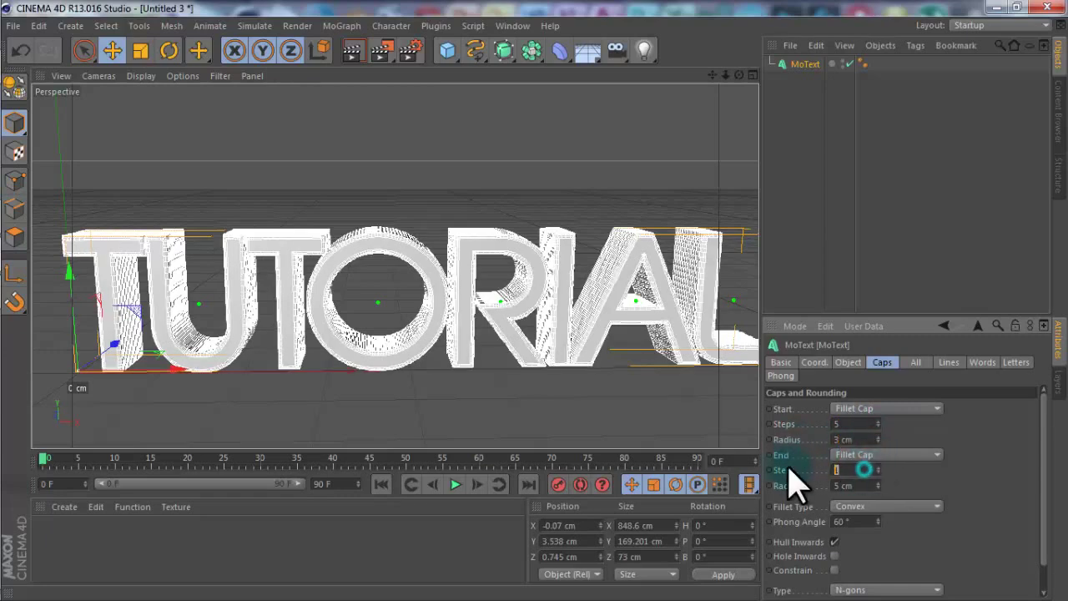
pyautogui.press('Tab')
pyautogui.write('3')
pyautogui.press('Return')
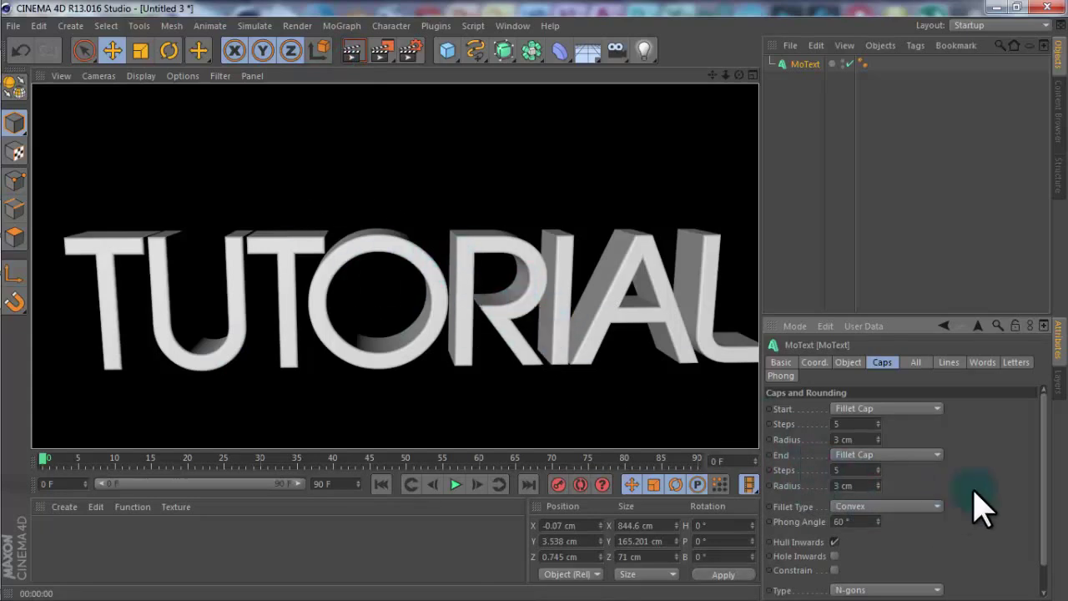
# Step: Set the cap type to Quadrangles with a regular grid of 5 cm width
pyautogui.scroll(-2, 1049, 472)
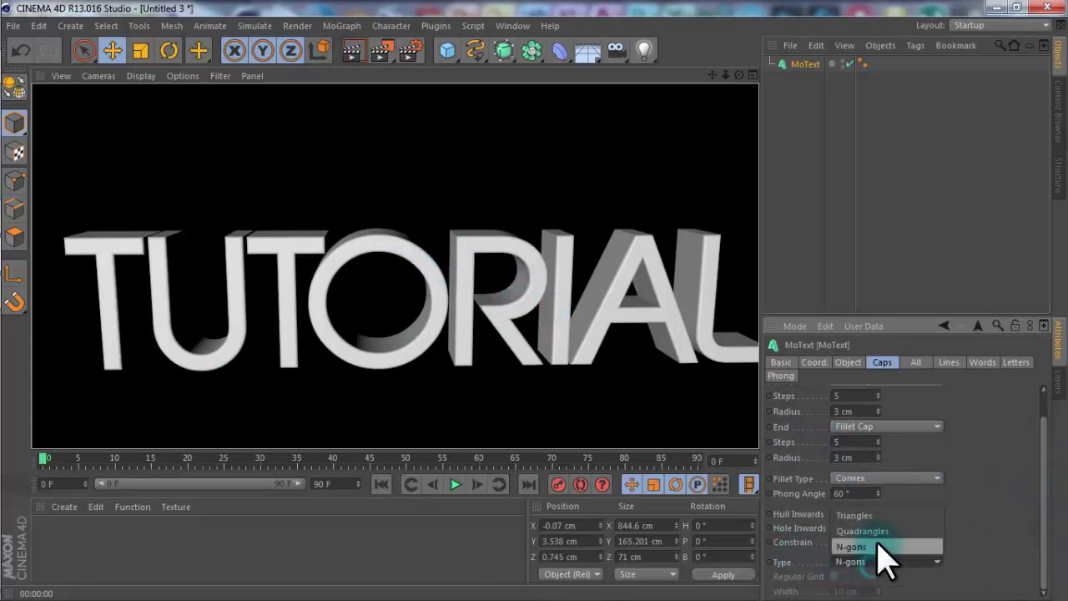
pyautogui.click(863, 531)
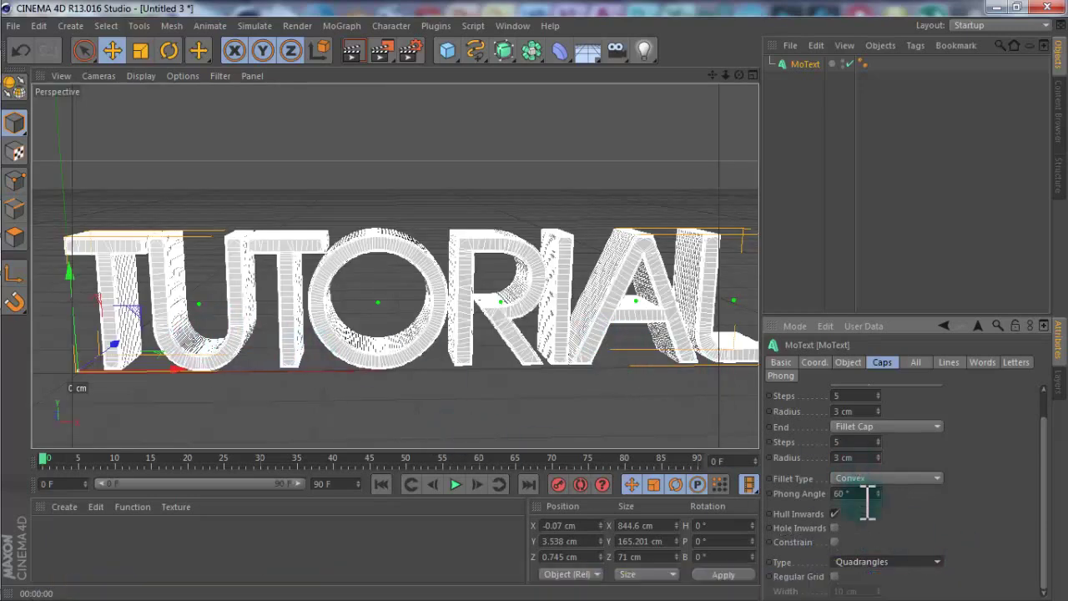
pyautogui.click(835, 575)
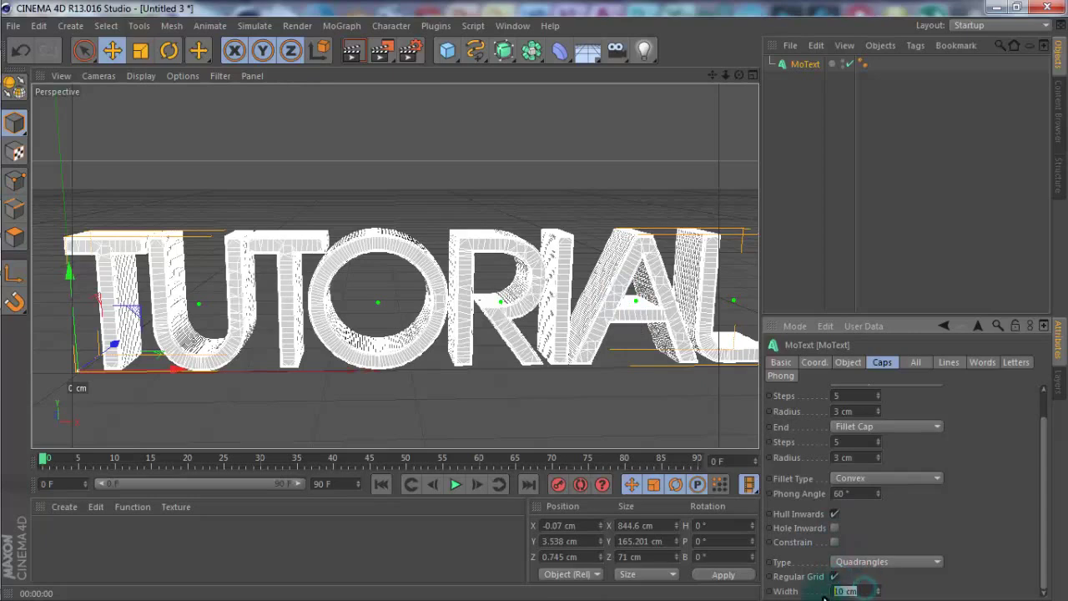
pyautogui.write('5')
pyautogui.press('Return')
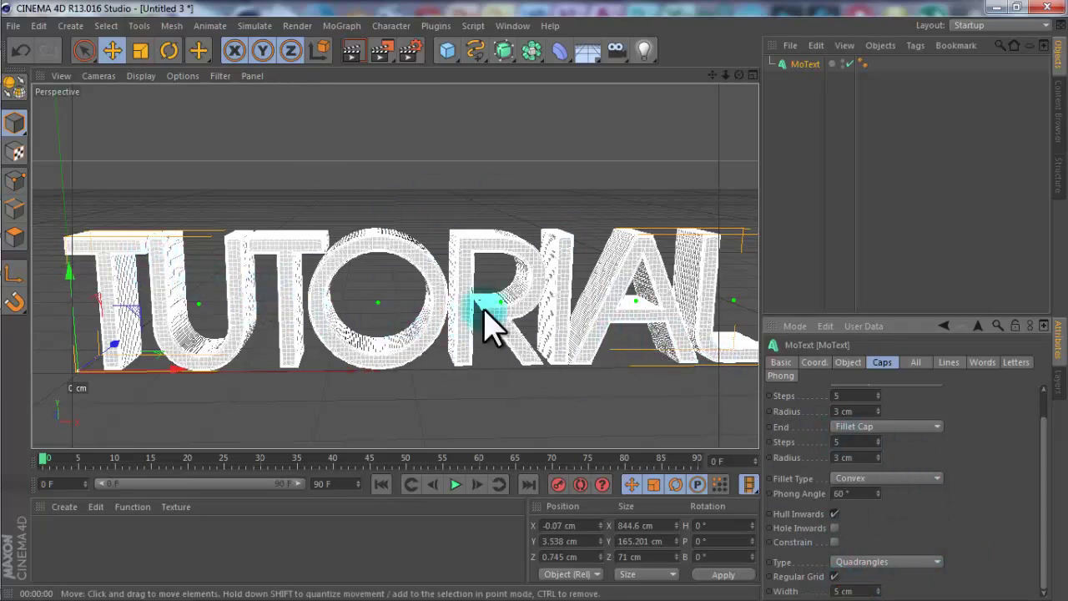
pyautogui.click(913, 364)
pyautogui.click(1013, 362)
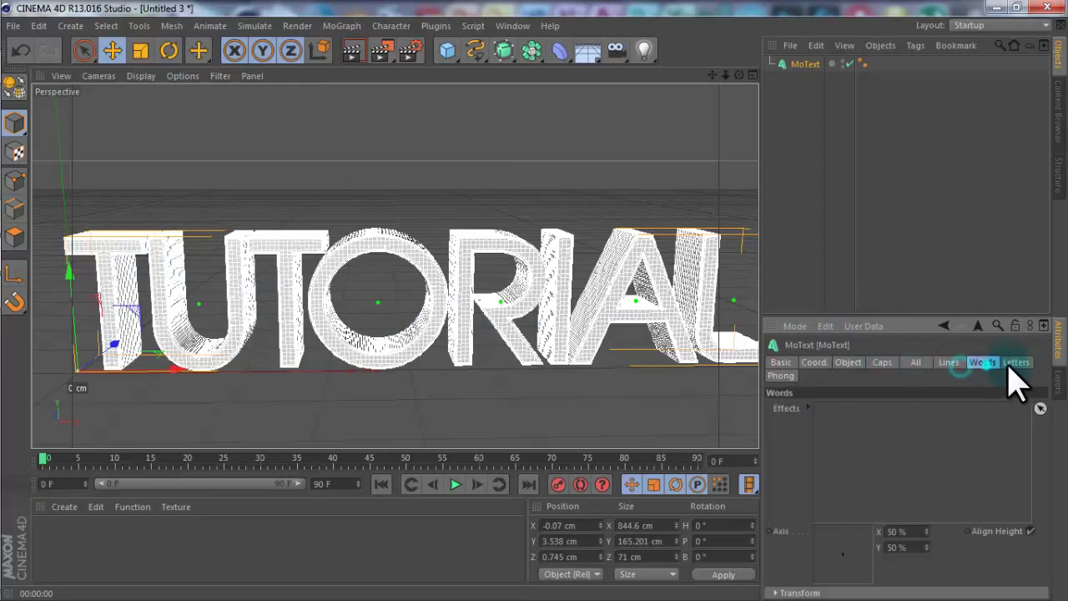
pyautogui.click(848, 362)
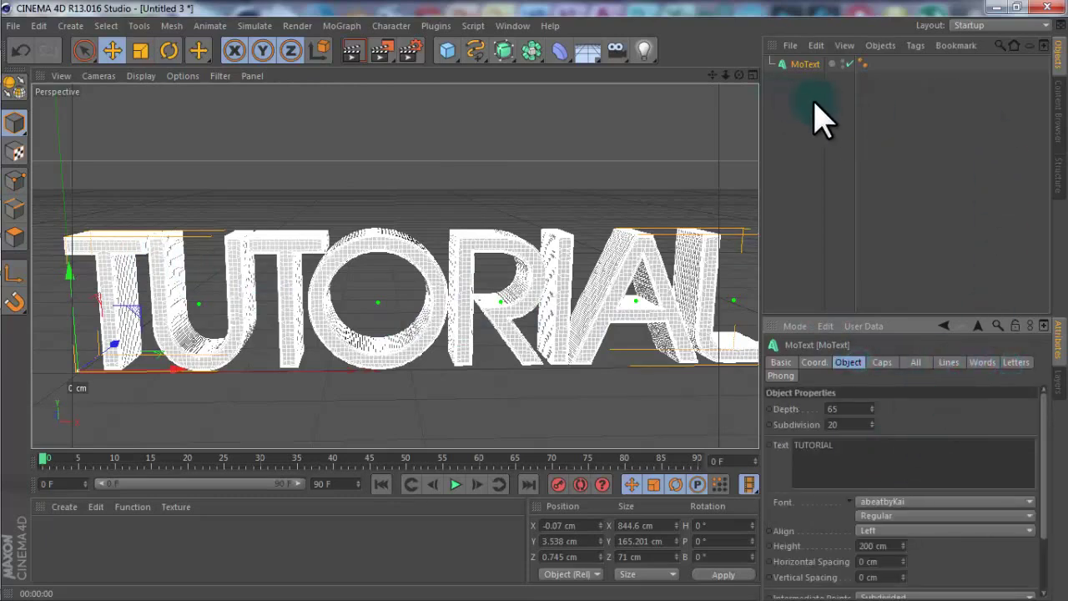
# Step: Add a PolyFX object as a child of the MoText object and rename the MoText object to Text
pyautogui.click(350, 25)
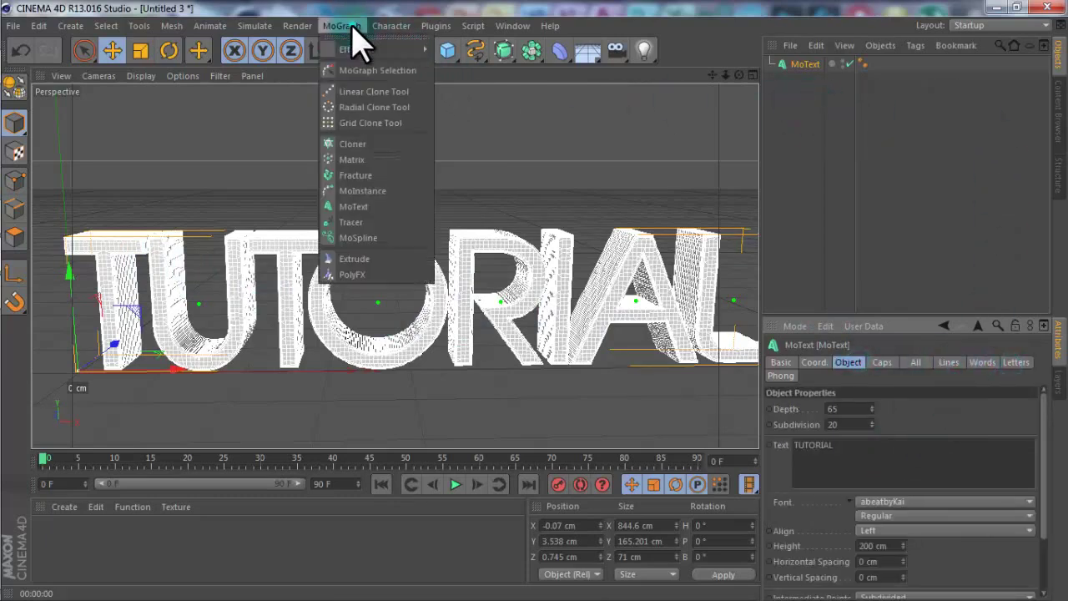
pyautogui.click(370, 276)
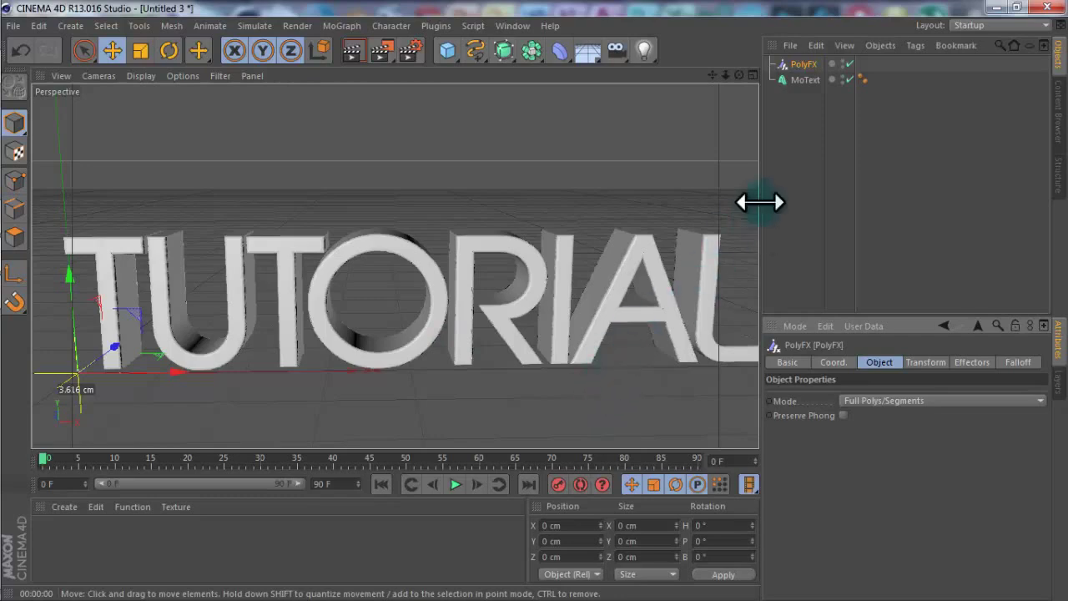
pyautogui.moveTo(802, 65); pyautogui.dragTo(798, 116)
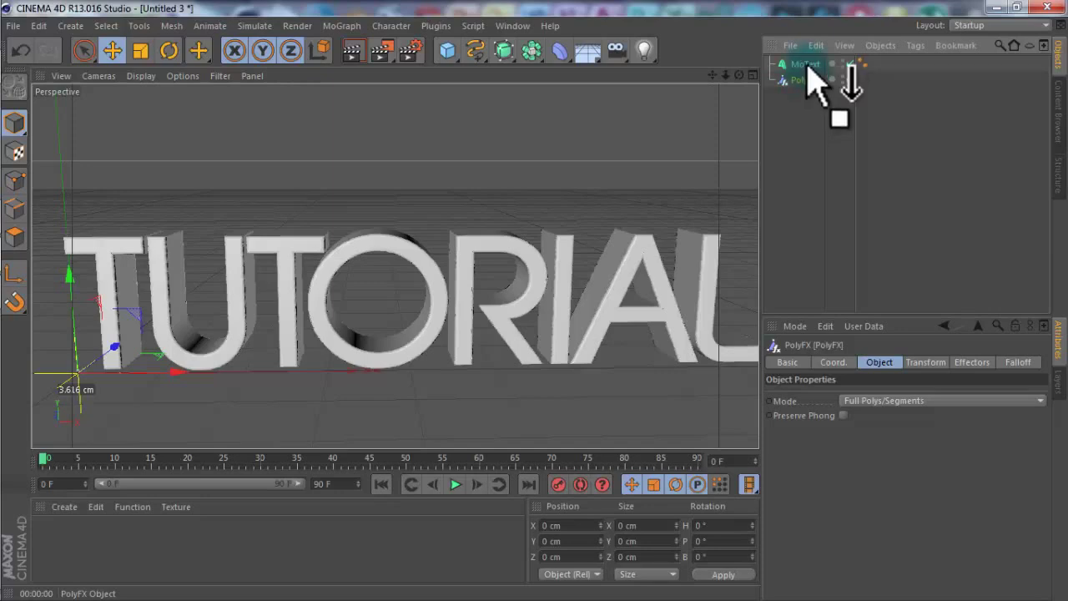
pyautogui.moveTo(807, 67); pyautogui.dragTo(806, 72)
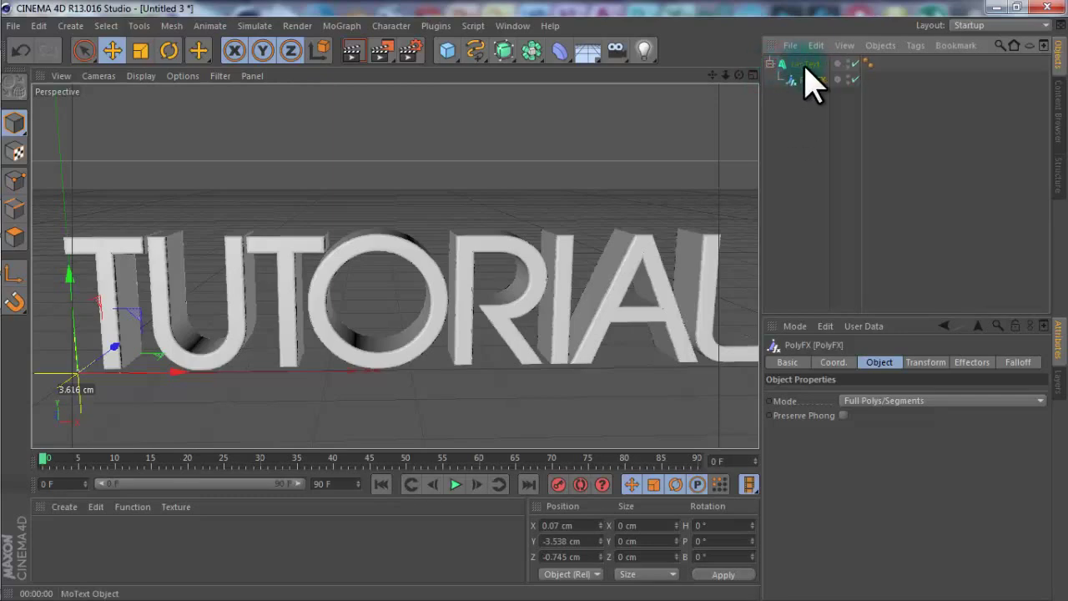
pyautogui.doubleClick(806, 66)
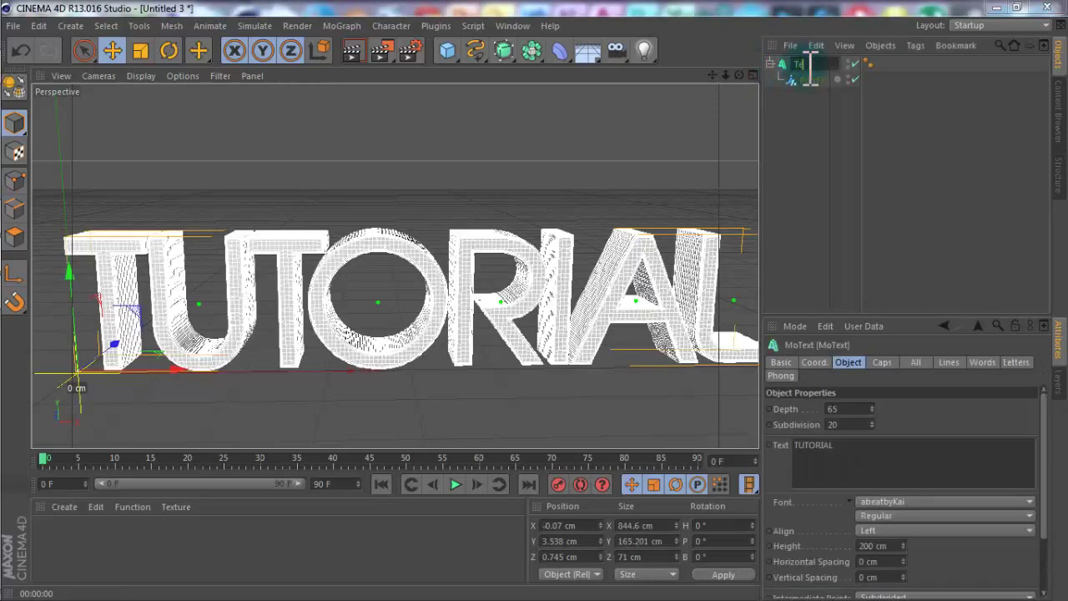
pyautogui.click(817, 137)
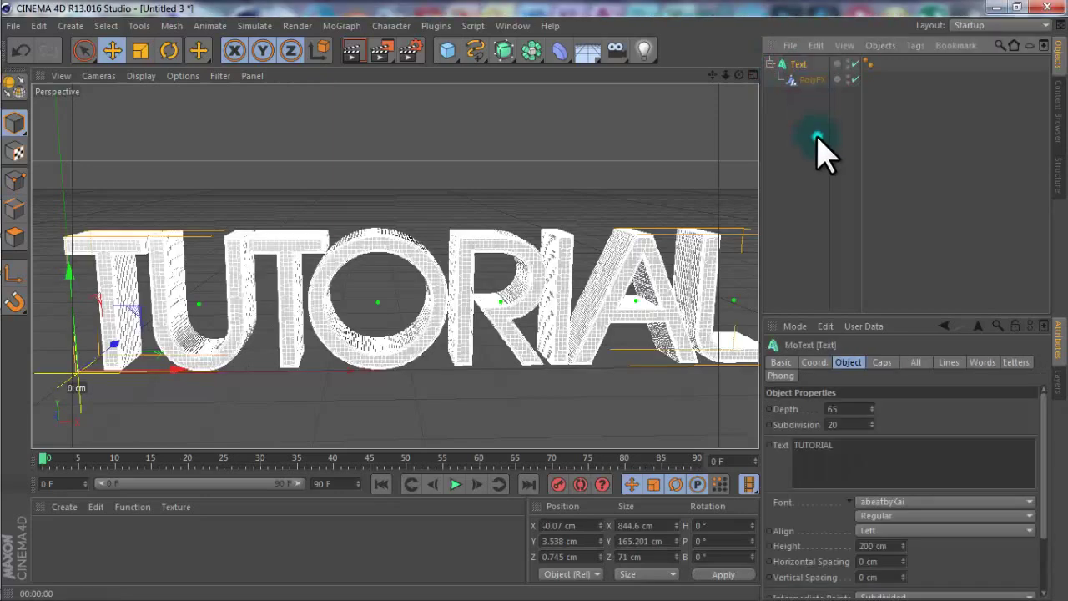
# Step: Set the falloff shape of the PolyFX object to Linear
pyautogui.click(814, 81)
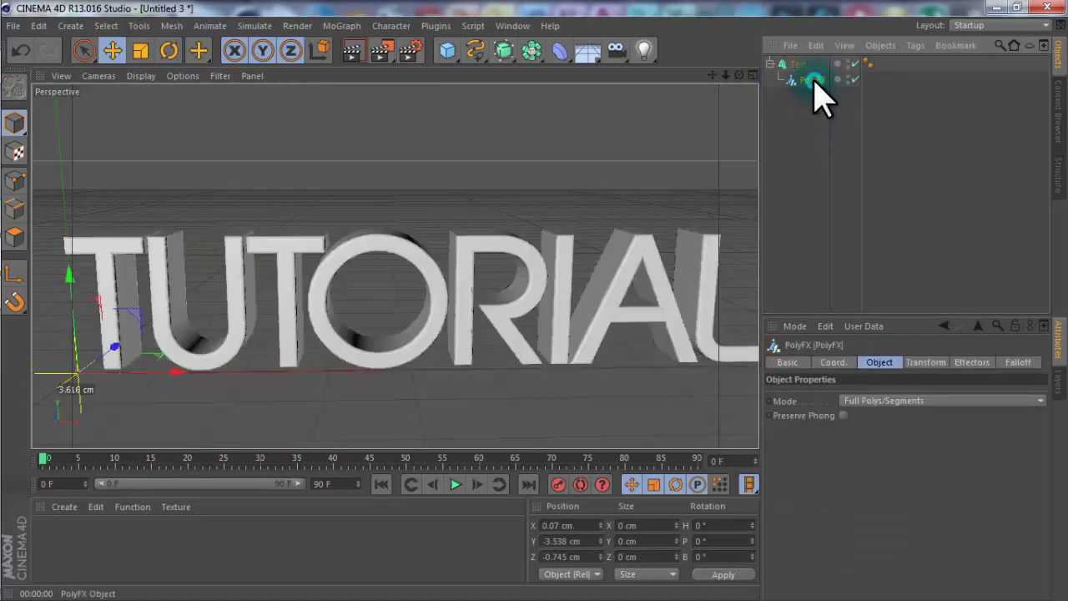
pyautogui.click(1018, 364)
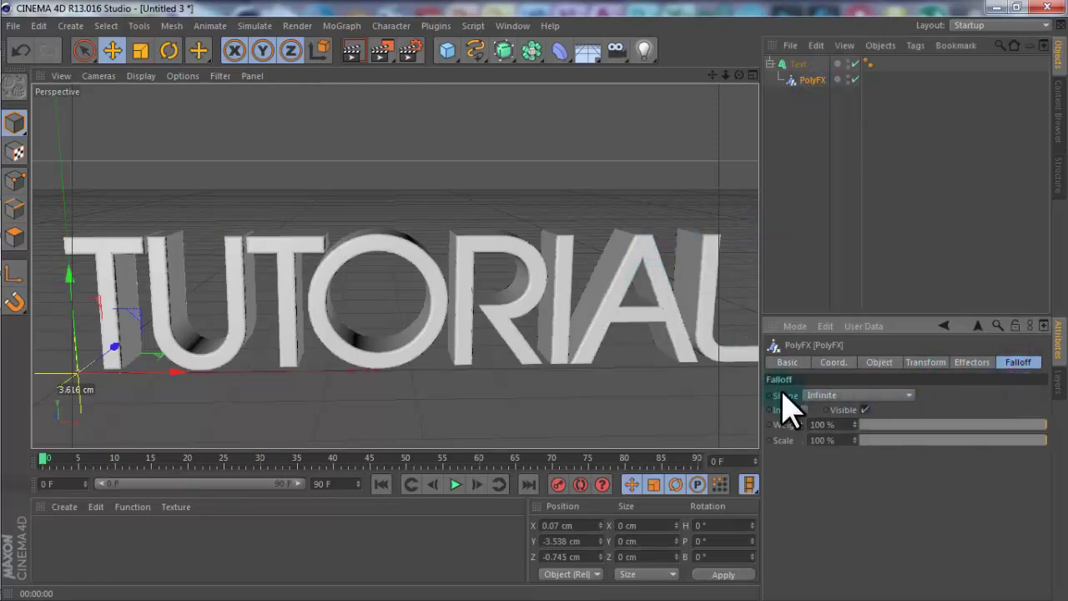
pyautogui.click(827, 397)
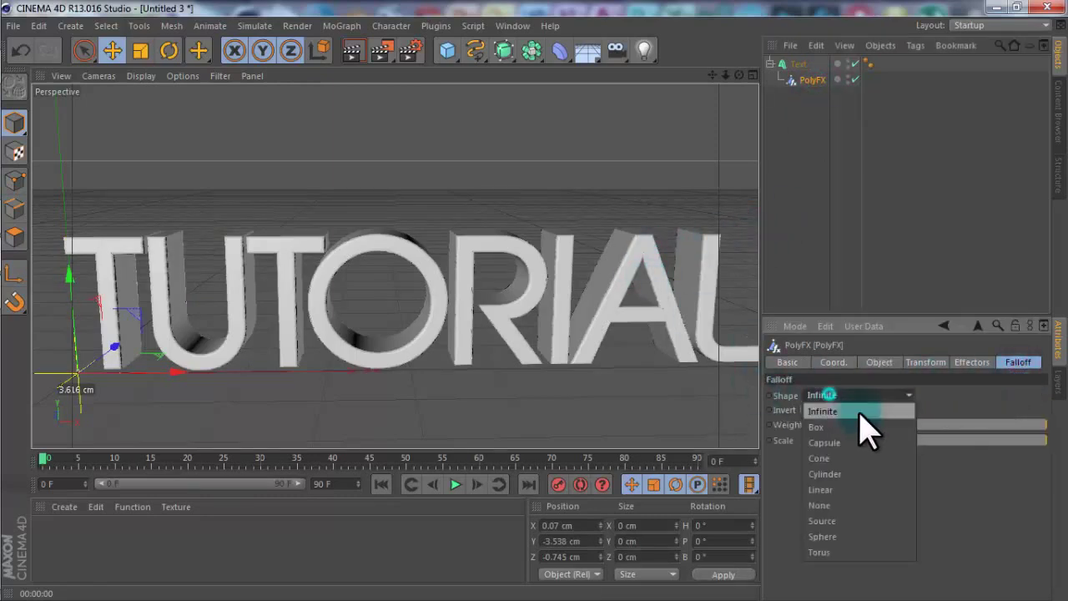
pyautogui.click(869, 495)
# Step: Set the PolyFX transform scale to 0 on the X, Y and Z axes
pyautogui.click(926, 362)
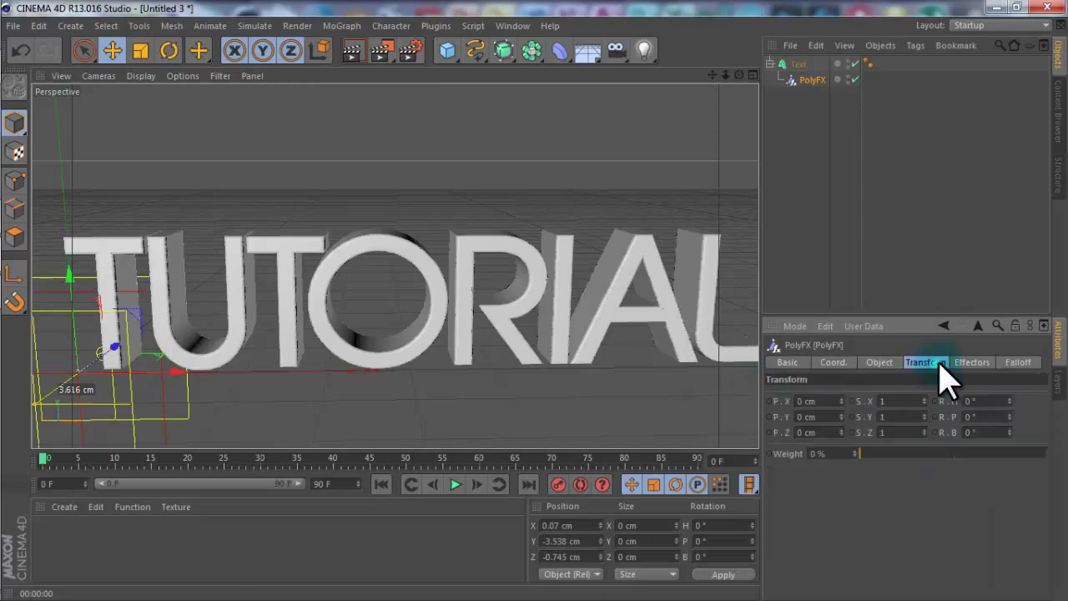
pyautogui.click(972, 362)
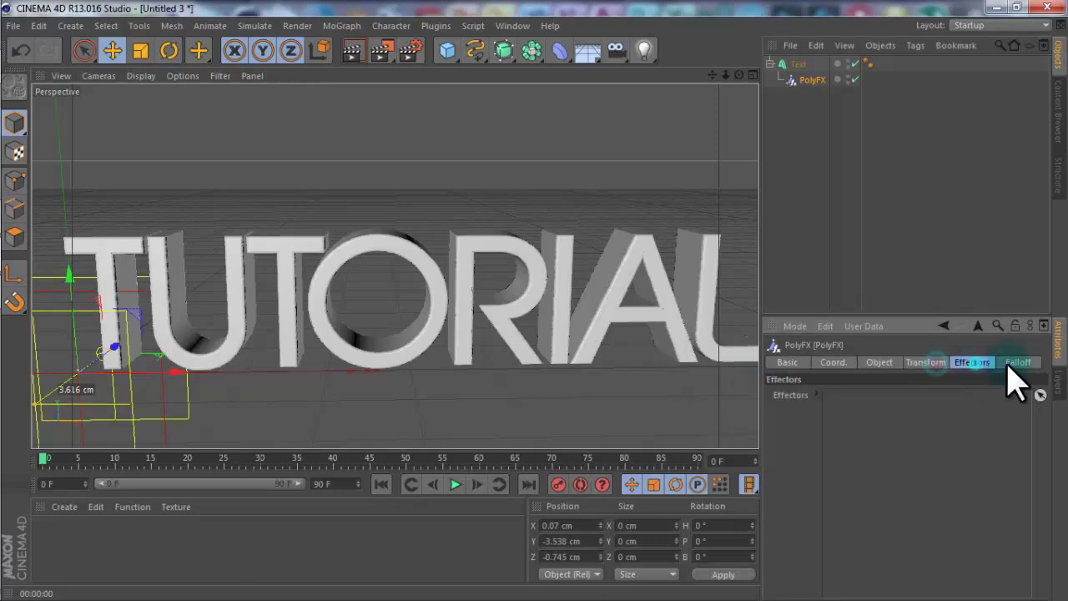
pyautogui.click(926, 362)
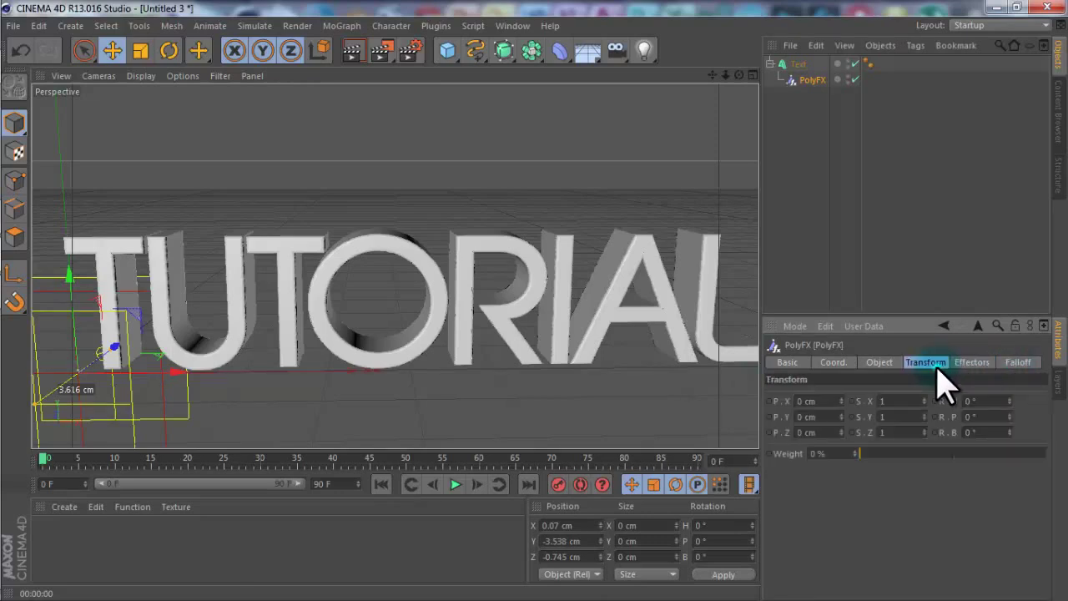
pyautogui.click(901, 416)
pyautogui.write('0')
pyautogui.press('Return')
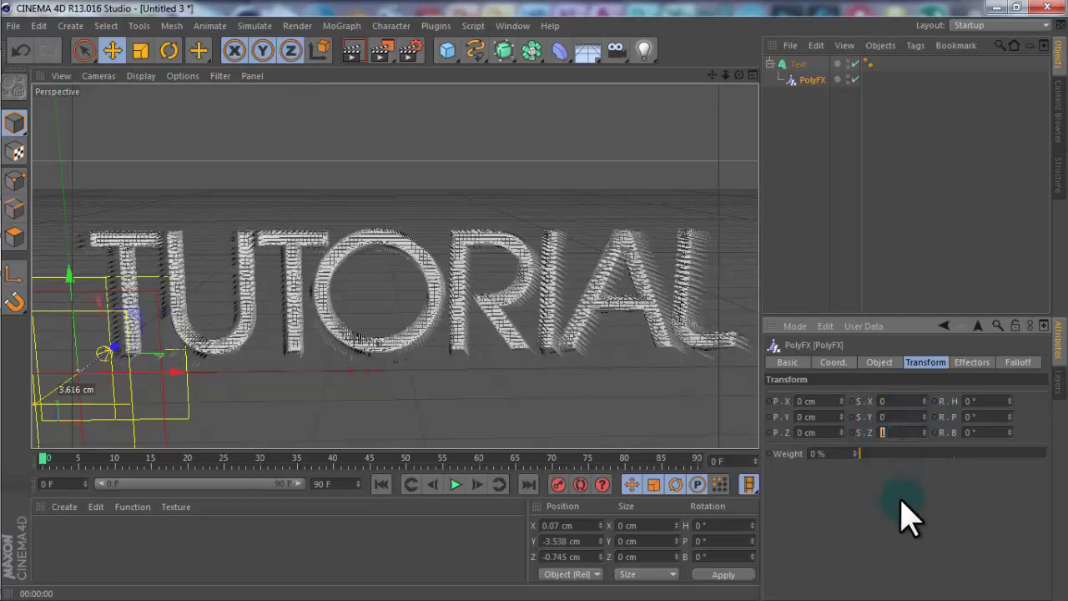
pyautogui.click(908, 517)
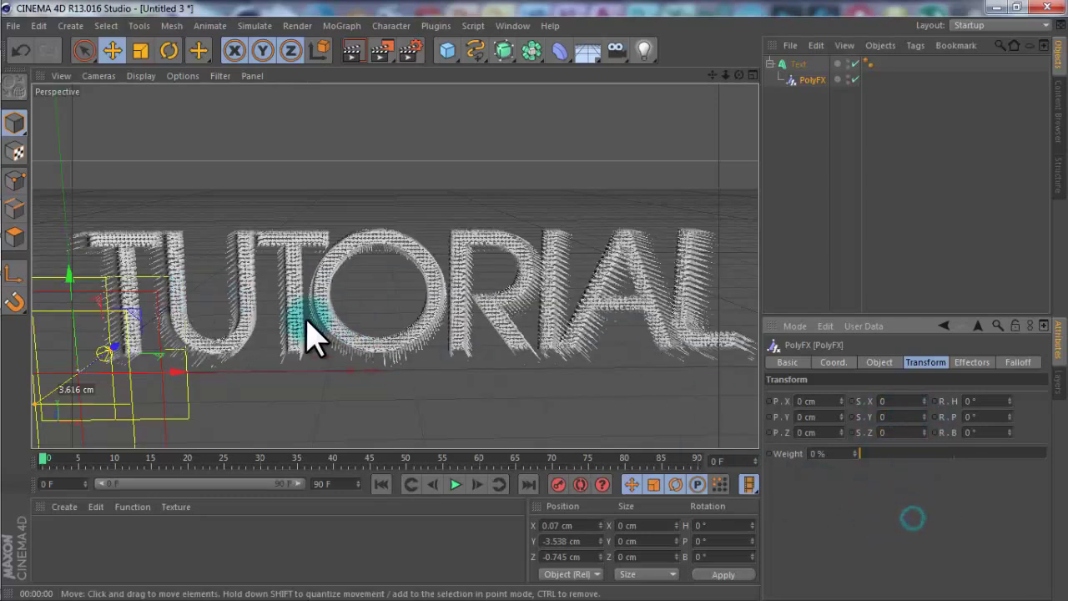
# Step: Set the orientation of the PolyFX linear falloff to -X
pyautogui.click(1017, 361)
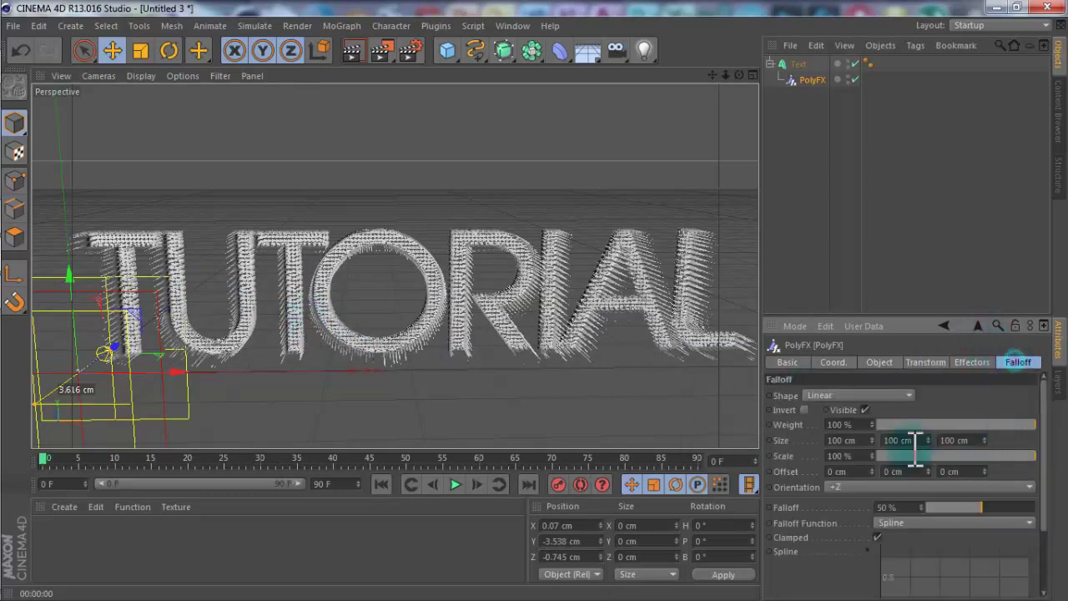
pyautogui.click(838, 490)
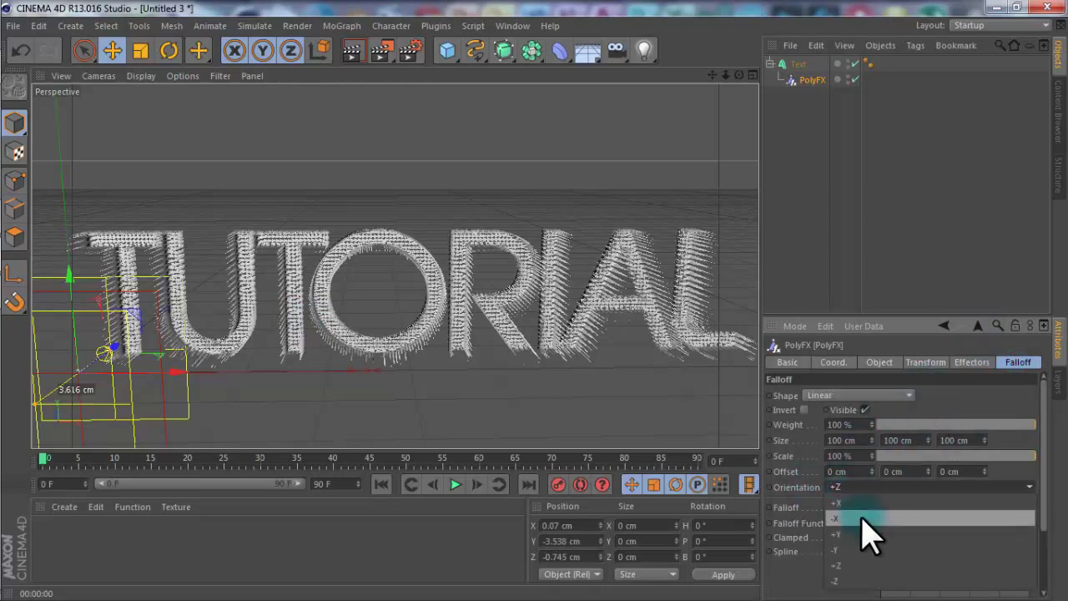
pyautogui.click(862, 517)
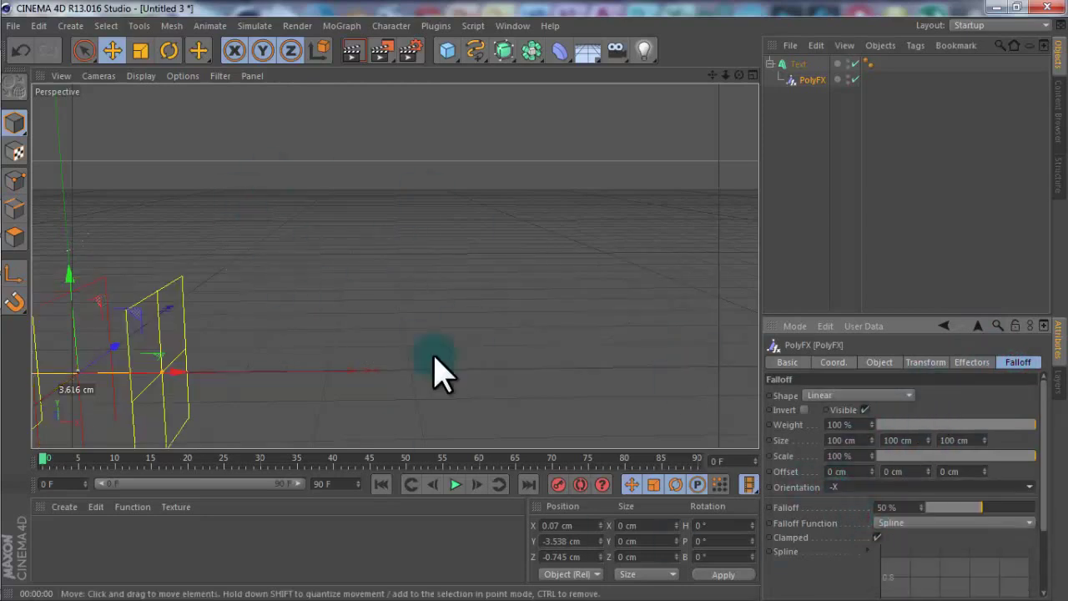
# Step: Move the PolyFX object in the Right view to about Y 77 cm and Z 41 cm, centring its falloff on the lettering
pyautogui.click(752, 75)
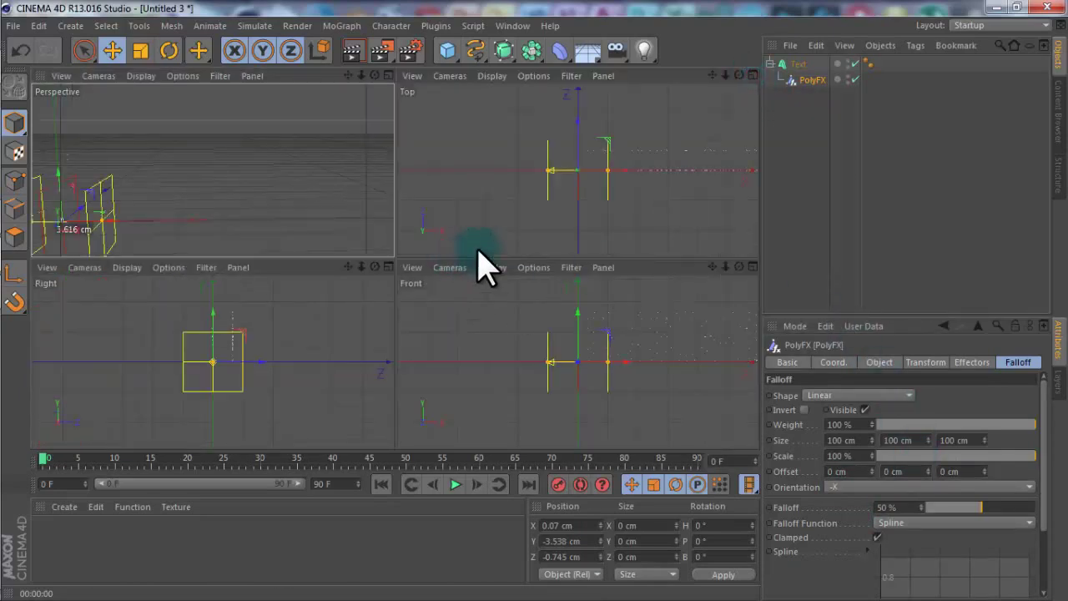
pyautogui.moveTo(219, 309); pyautogui.dragTo(268, 337)
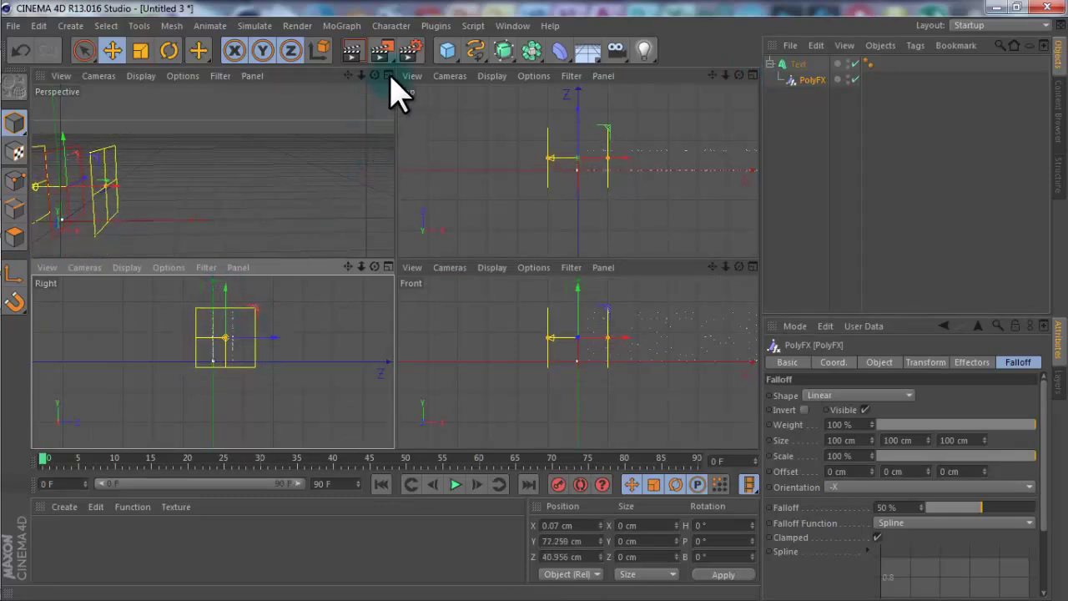
pyautogui.click(388, 75)
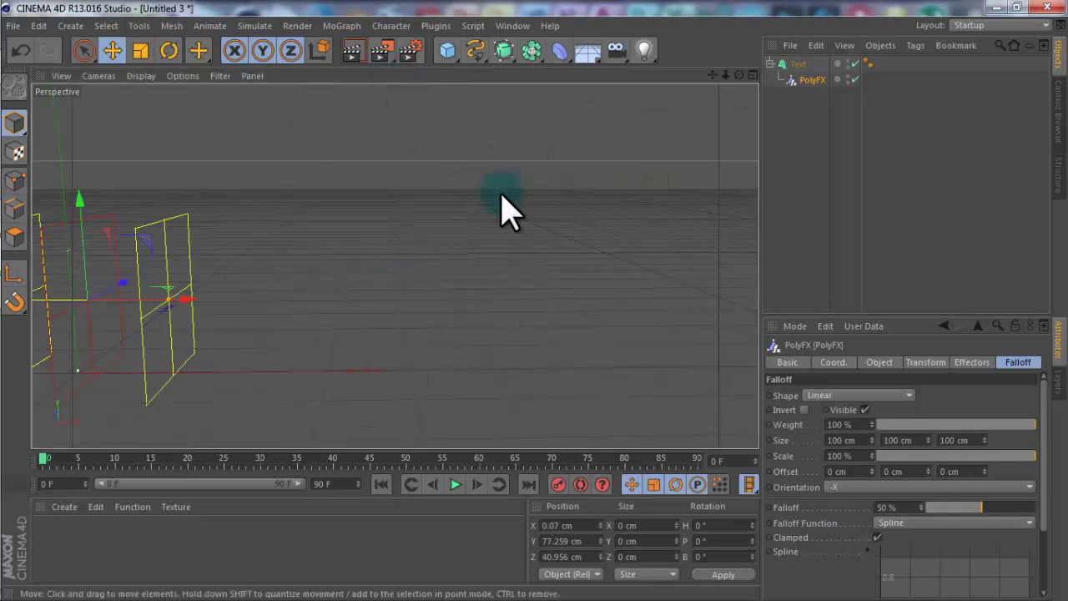
pyautogui.moveTo(724, 75)
pyautogui.mouseDown()
pyautogui.moveTo(531, 317)
pyautogui.moveTo(715, 88)
pyautogui.moveTo(542, 317)
pyautogui.moveTo(741, 83)
pyautogui.mouseUp()
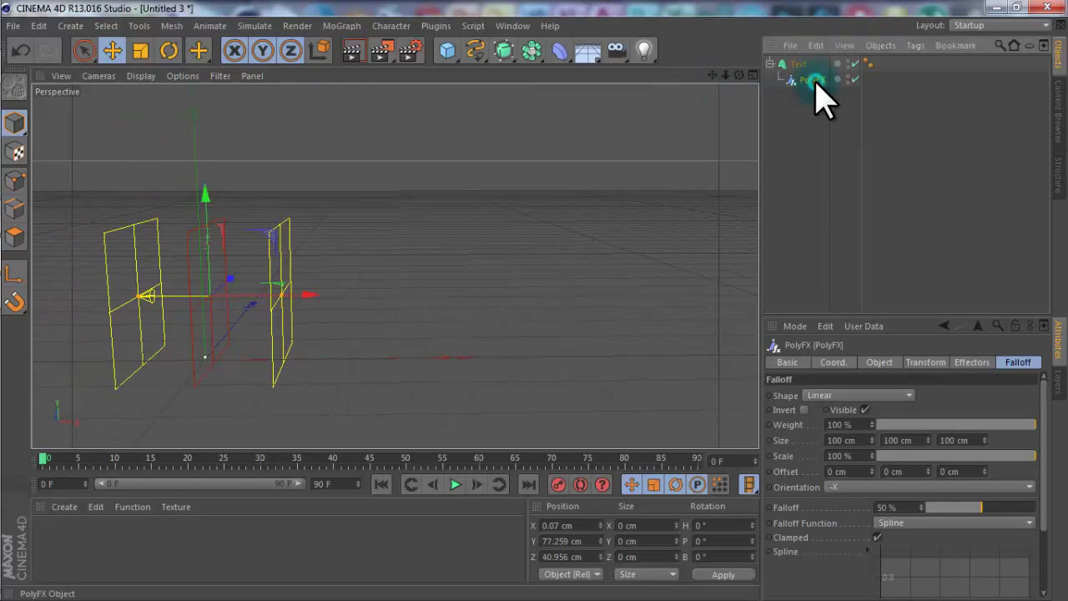
# Step: Move the PolyFX object along X to about 379 cm and render the perspective view to preview the effect
pyautogui.moveTo(305, 294); pyautogui.dragTo(579, 329)
pyautogui.keyDown('alt'); pyautogui.moveTo(579, 328); pyautogui.dragTo(294, 144, button='right'); pyautogui.keyUp('alt')
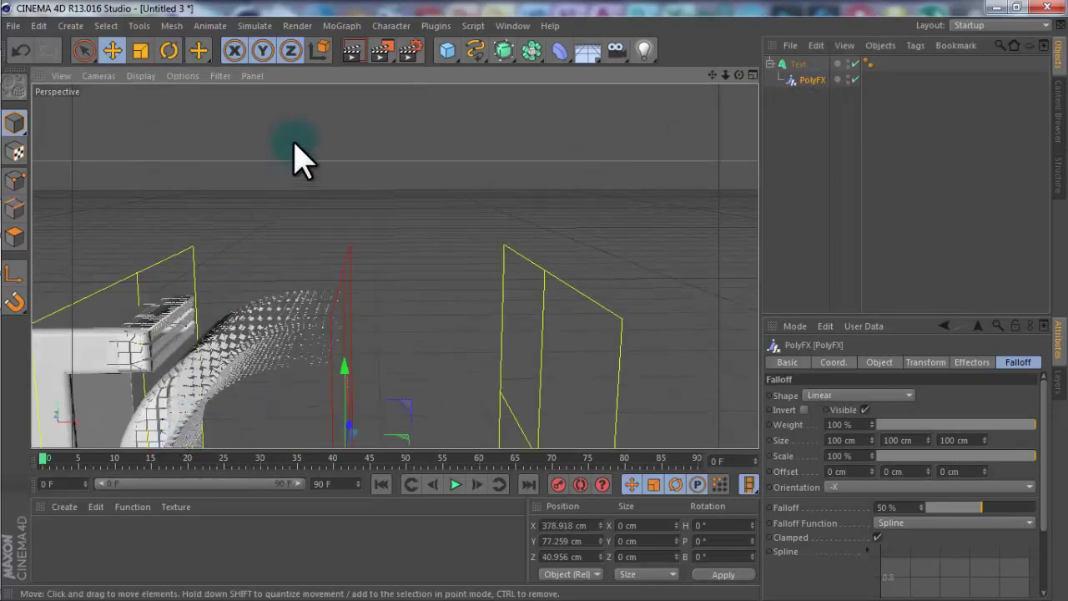
pyautogui.click(352, 52)
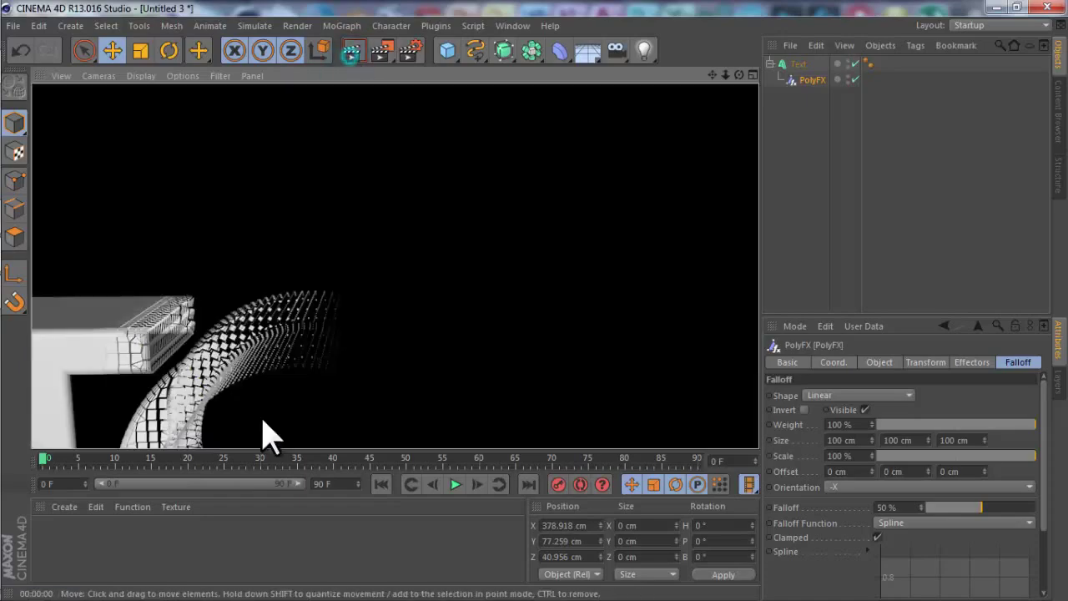
pyautogui.click(218, 334)
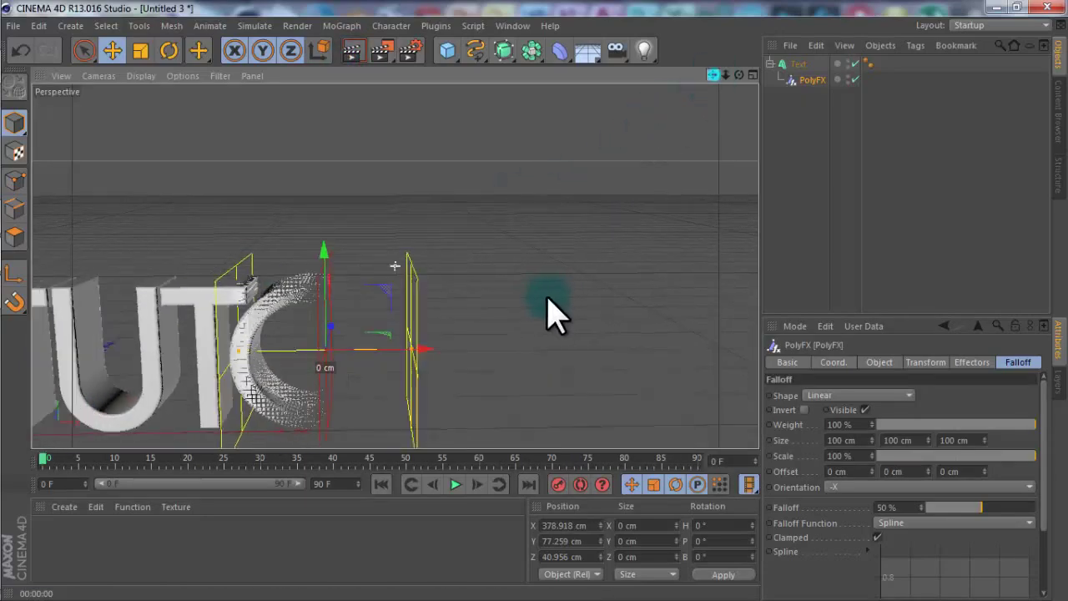
pyautogui.moveTo(551, 316); pyautogui.dragTo(715, 107)
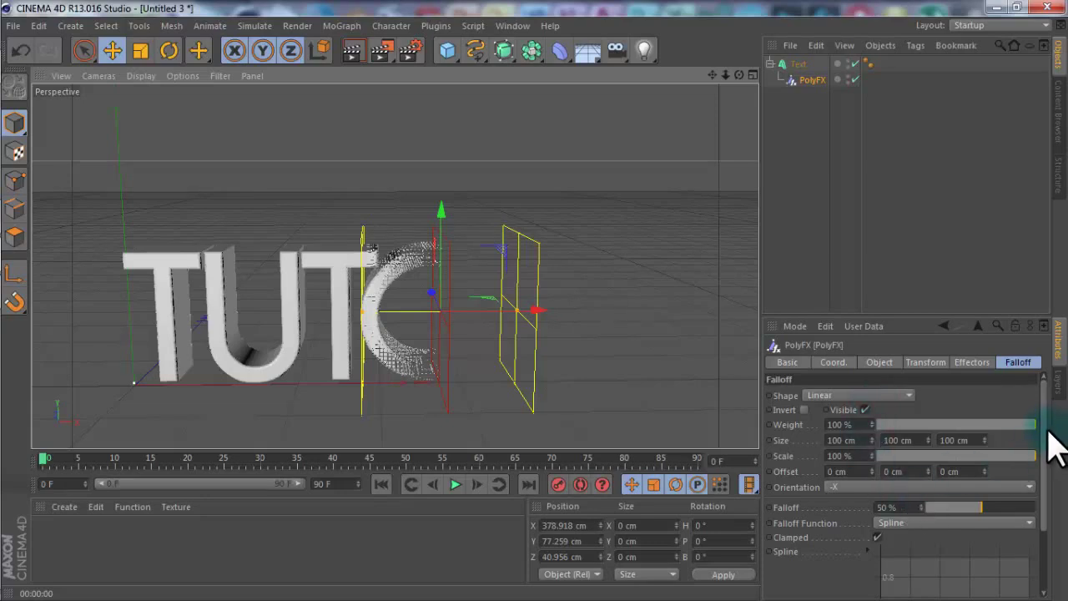
# Step: Apply the Square spline preset to the falloff function curve of the PolyFX object
pyautogui.scroll(-3, 1053, 447)
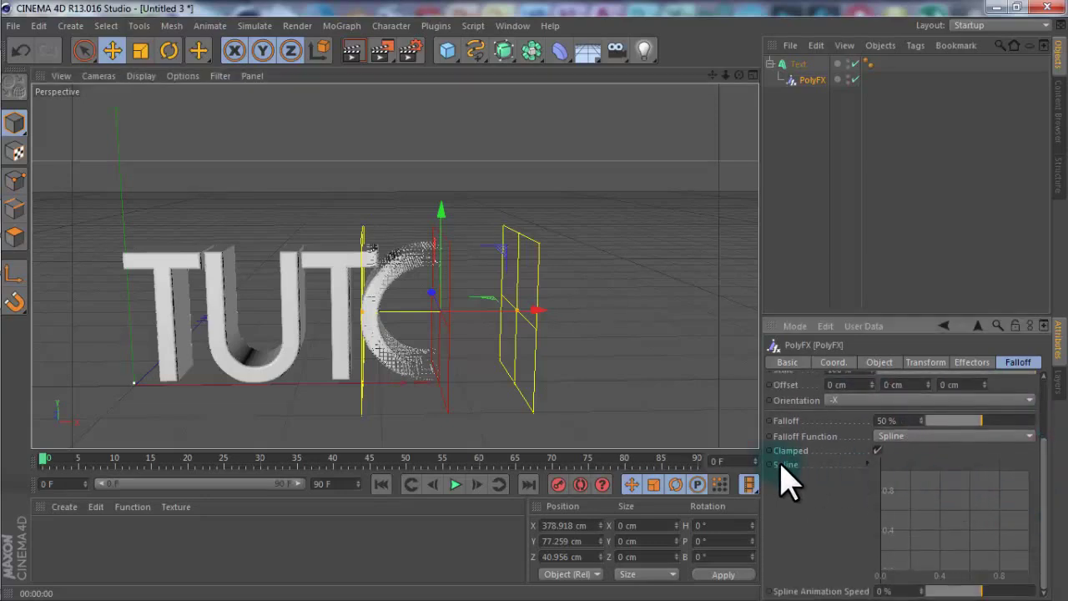
pyautogui.rightClick(931, 534)
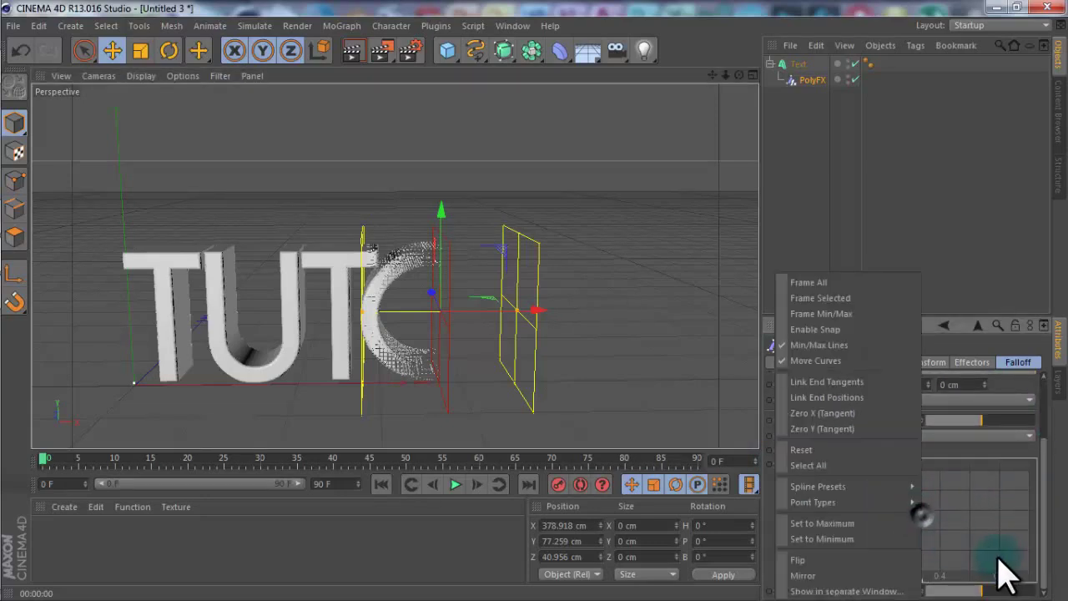
pyautogui.moveTo(912, 493)
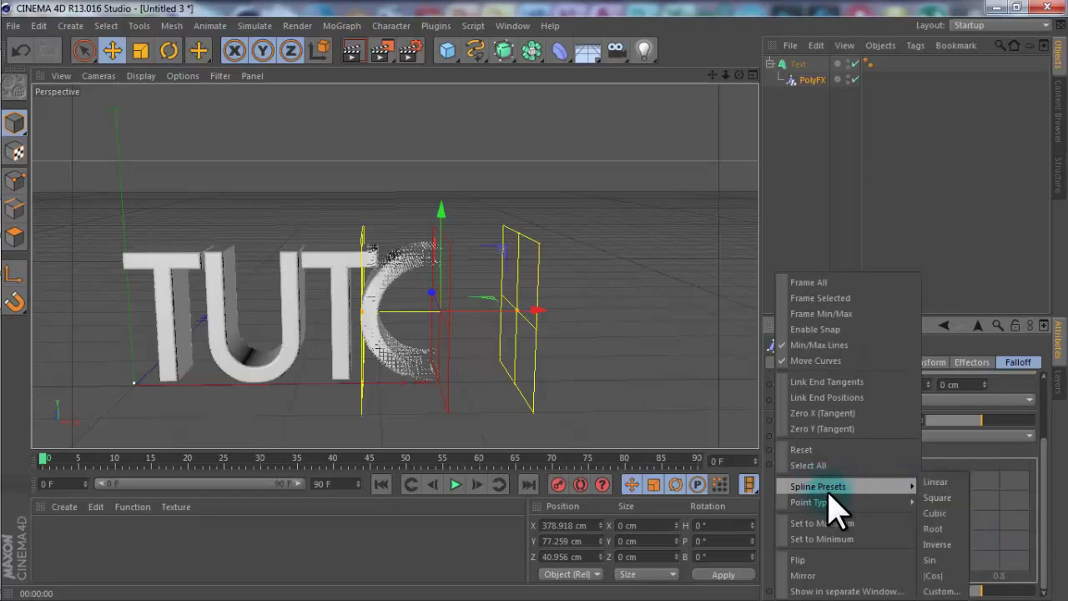
pyautogui.click(937, 499)
pyautogui.scroll(5, 425, 406)
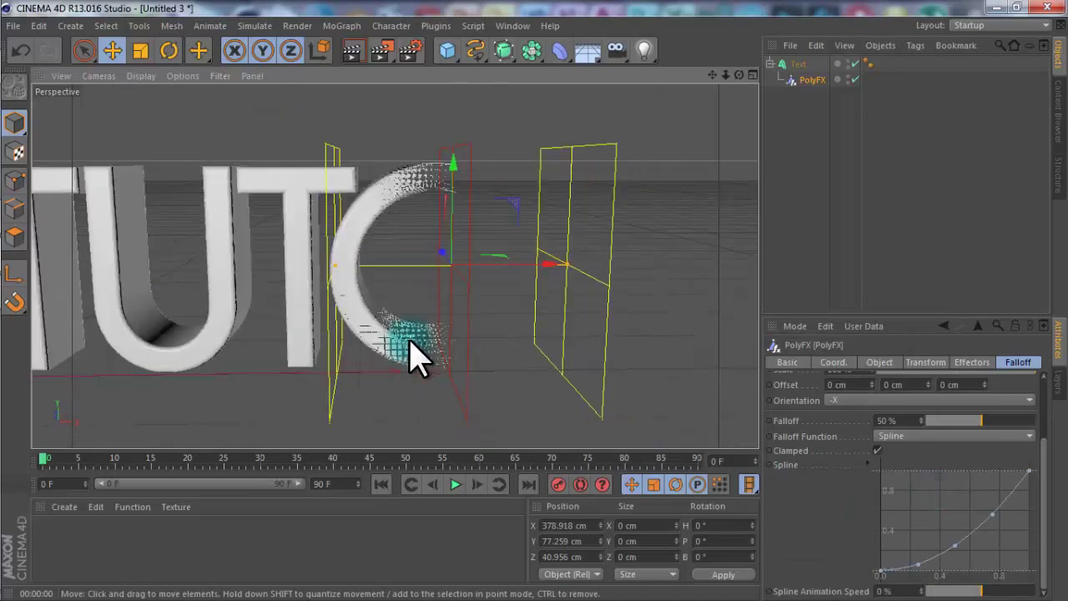
pyautogui.scroll(-2, 413, 349)
pyautogui.scroll(1, 651, 219)
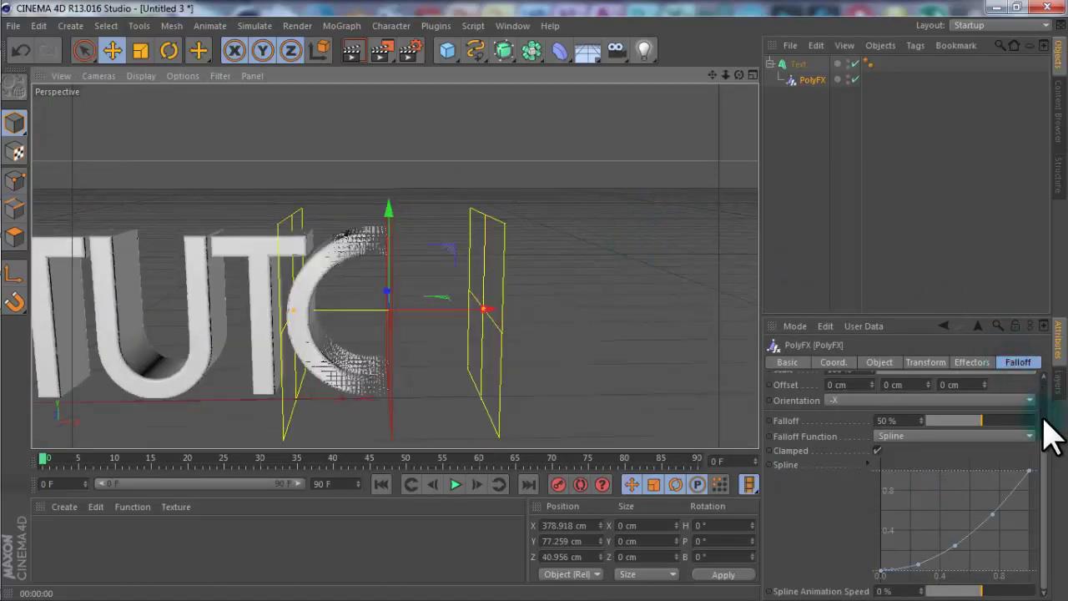
# Step: Add a Random effector to the PolyFX object
pyautogui.moveTo(1045, 464); pyautogui.dragTo(1049, 406)
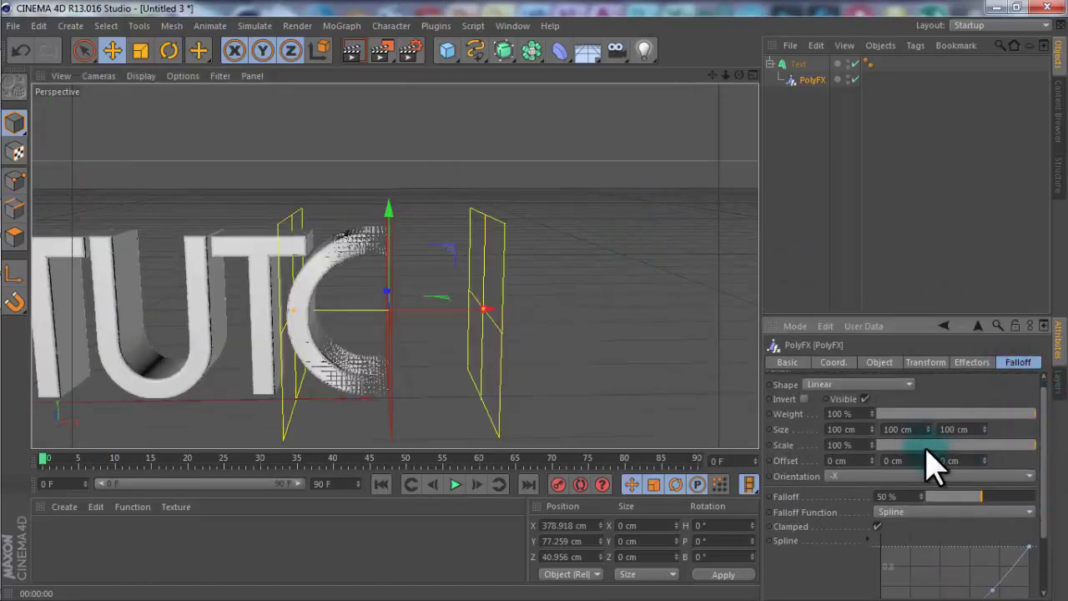
pyautogui.click(967, 364)
pyautogui.click(935, 364)
pyautogui.click(889, 367)
pyautogui.click(854, 362)
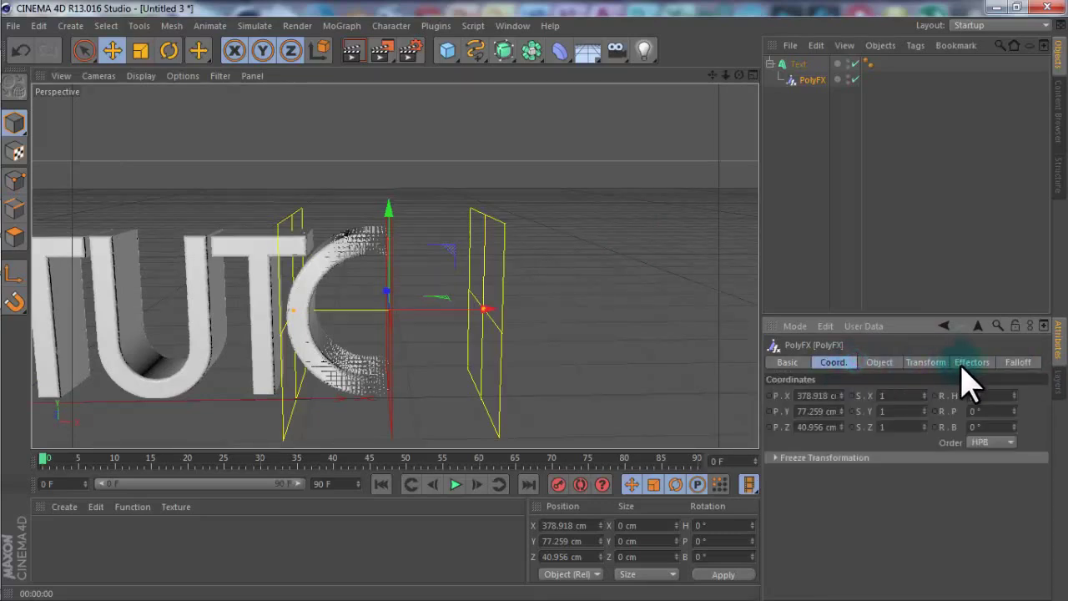
pyautogui.click(972, 364)
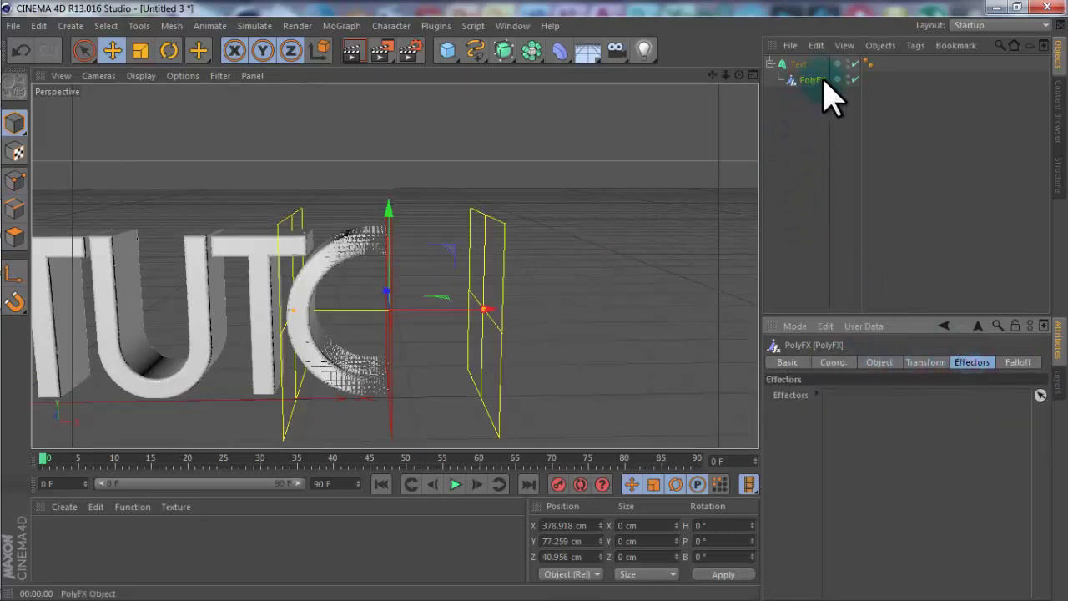
pyautogui.click(344, 26)
pyautogui.moveTo(361, 51)
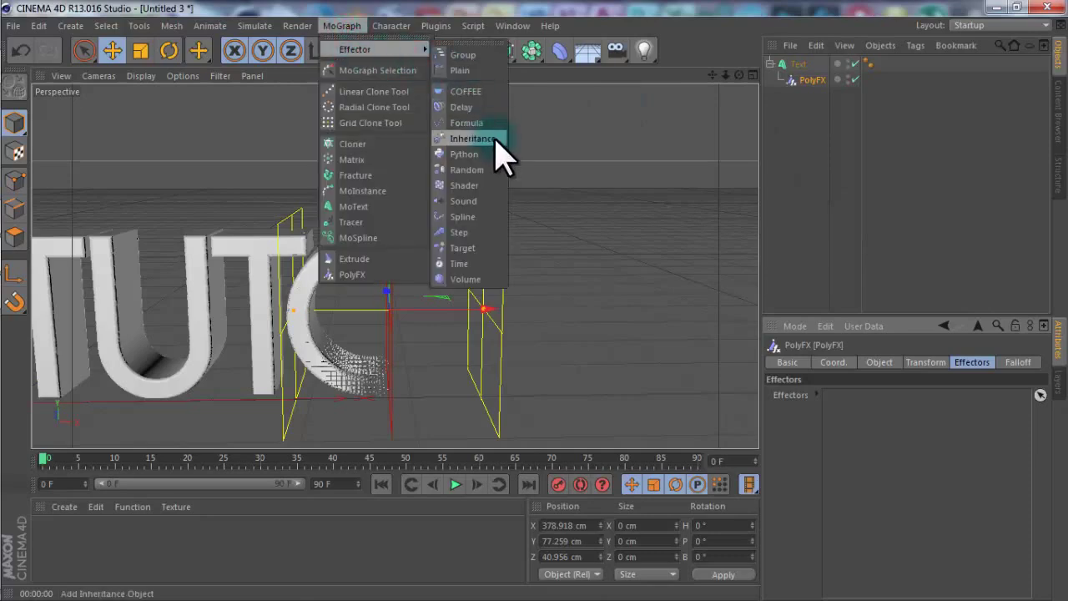
pyautogui.click(490, 170)
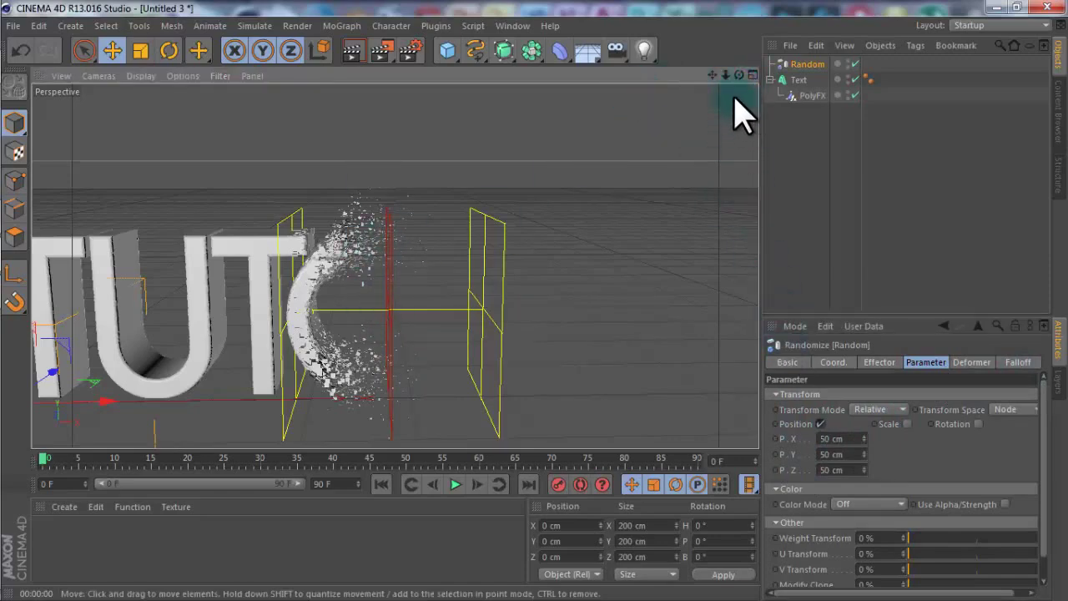
# Step: Set the Random effector's position variation to X 98 cm, Y 124 cm and Z 55 cm
pyautogui.moveTo(738, 74); pyautogui.dragTo(538, 315)
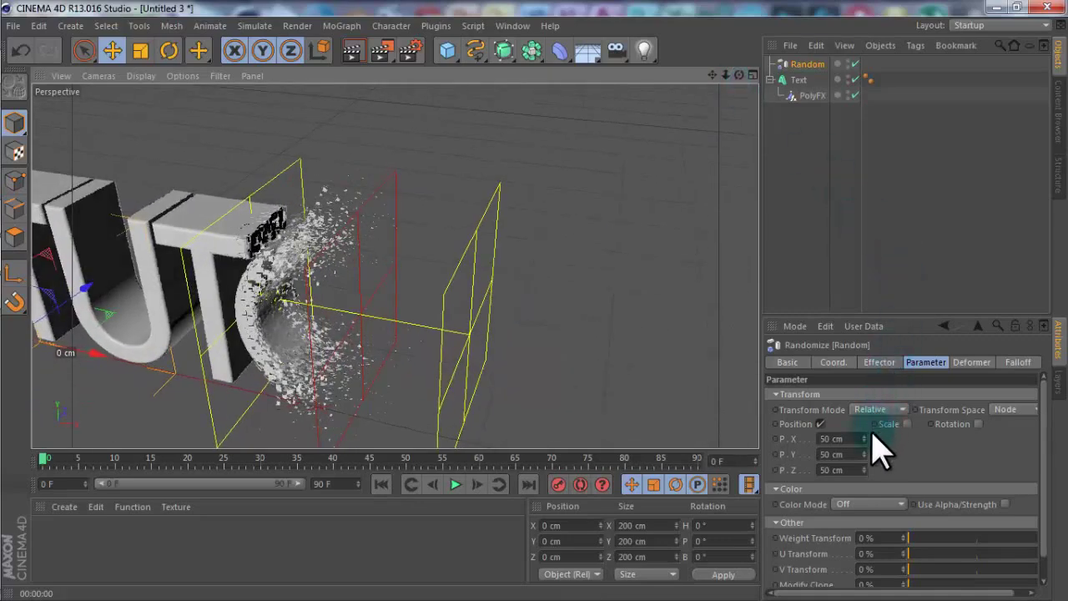
pyautogui.moveTo(864, 436); pyautogui.dragTo(874, 407)
pyautogui.moveTo(868, 463); pyautogui.dragTo(835, 441)
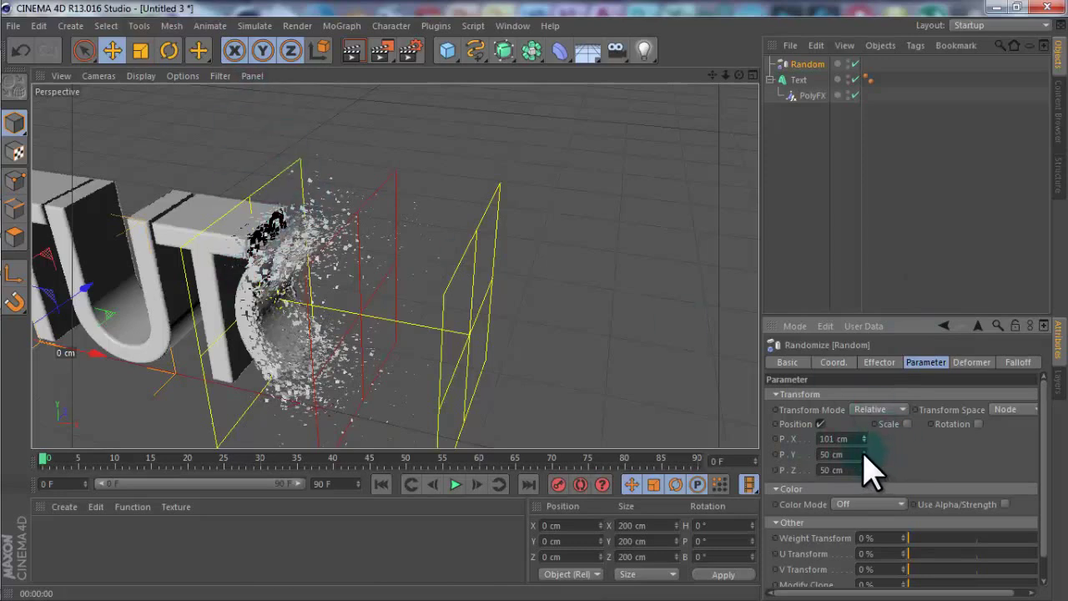
pyautogui.moveTo(864, 453)
pyautogui.mouseDown()
pyautogui.moveTo(963, 362)
pyautogui.moveTo(929, 345)
pyautogui.moveTo(868, 463)
pyautogui.mouseUp()
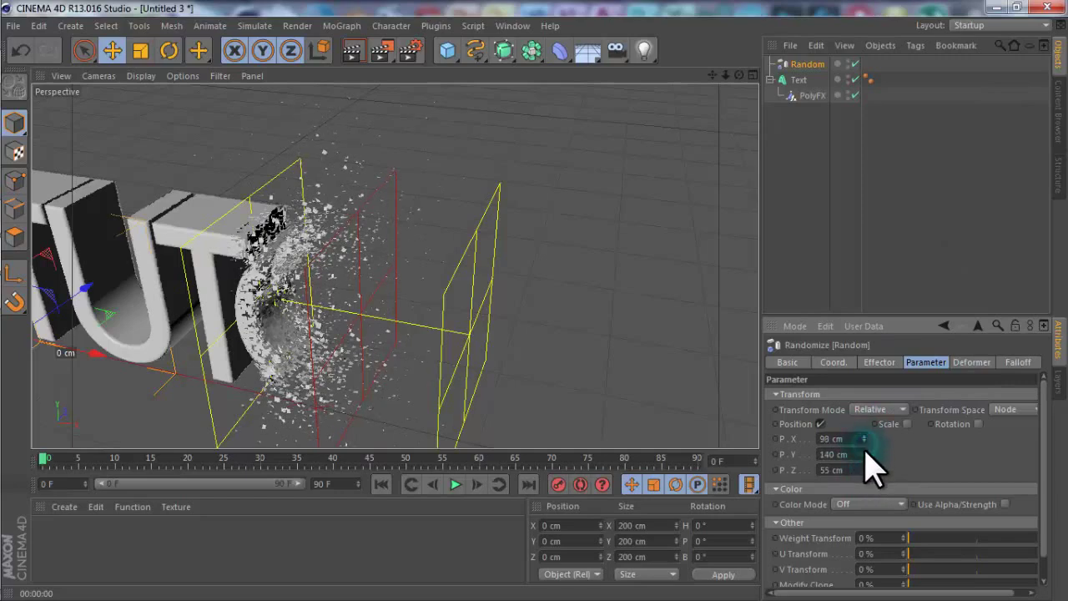
pyautogui.moveTo(867, 468)
pyautogui.mouseDown()
pyautogui.moveTo(854, 506)
pyautogui.moveTo(868, 489)
pyautogui.mouseUp()
pyautogui.moveTo(739, 75); pyautogui.dragTo(544, 315)
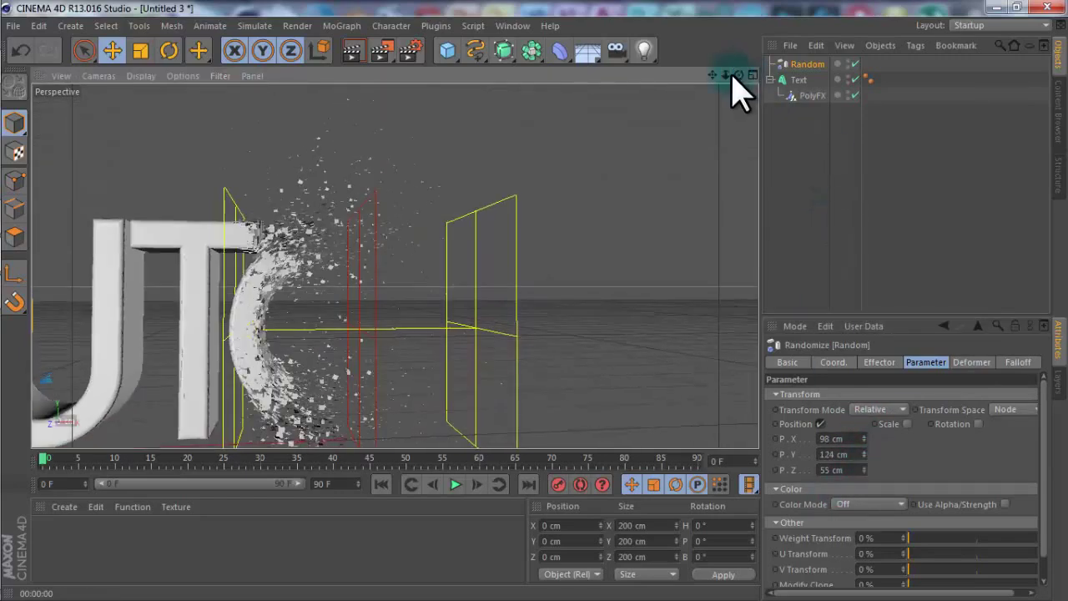
pyautogui.moveTo(736, 78); pyautogui.dragTo(551, 329)
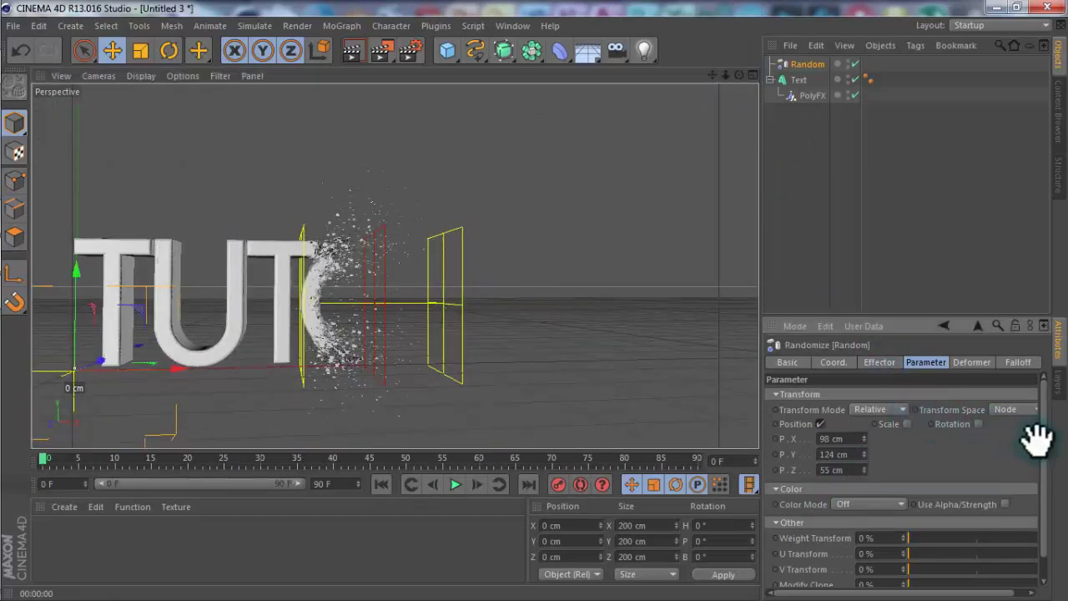
# Step: Move the PolyFX object along X to about 428 cm and render the view to preview the scattered fragments
pyautogui.scroll(-2, 1042, 484)
pyautogui.scroll(2, 1041, 492)
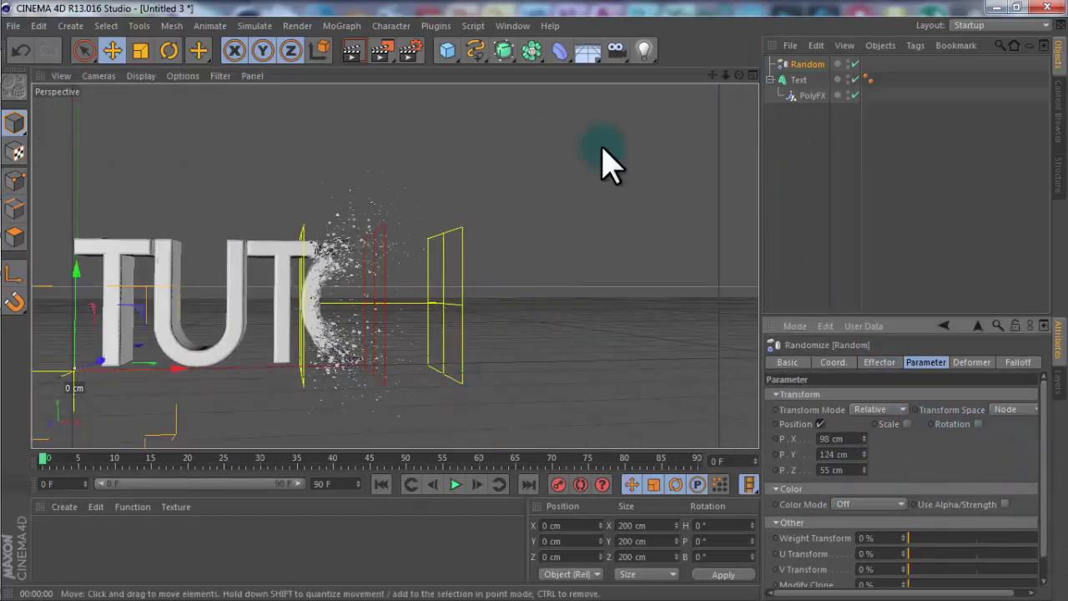
pyautogui.moveTo(738, 75); pyautogui.dragTo(535, 310)
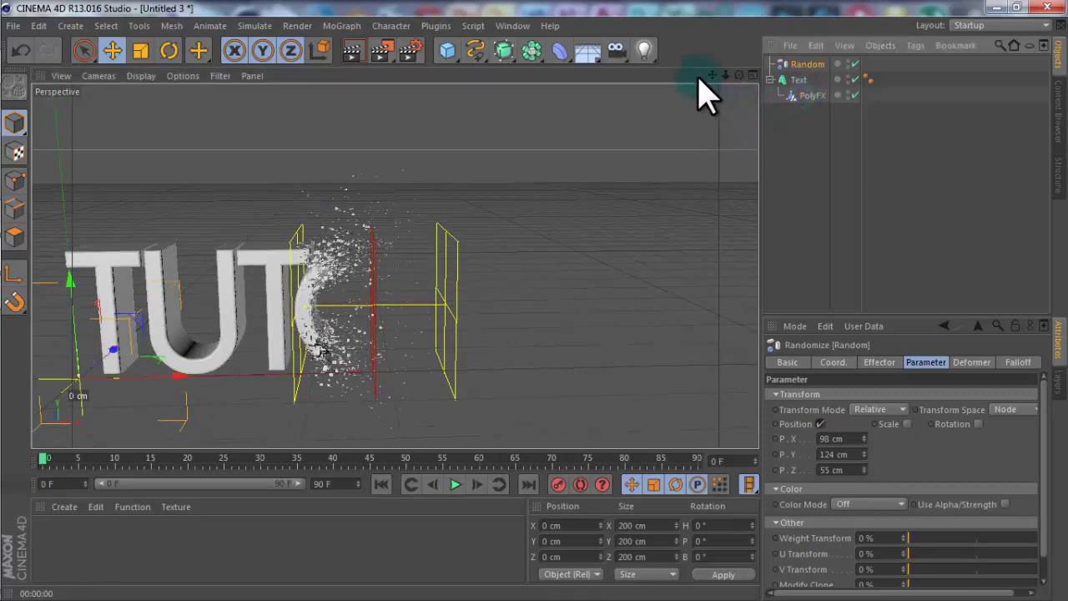
pyautogui.moveTo(711, 75); pyautogui.dragTo(584, 288)
pyautogui.click(805, 95)
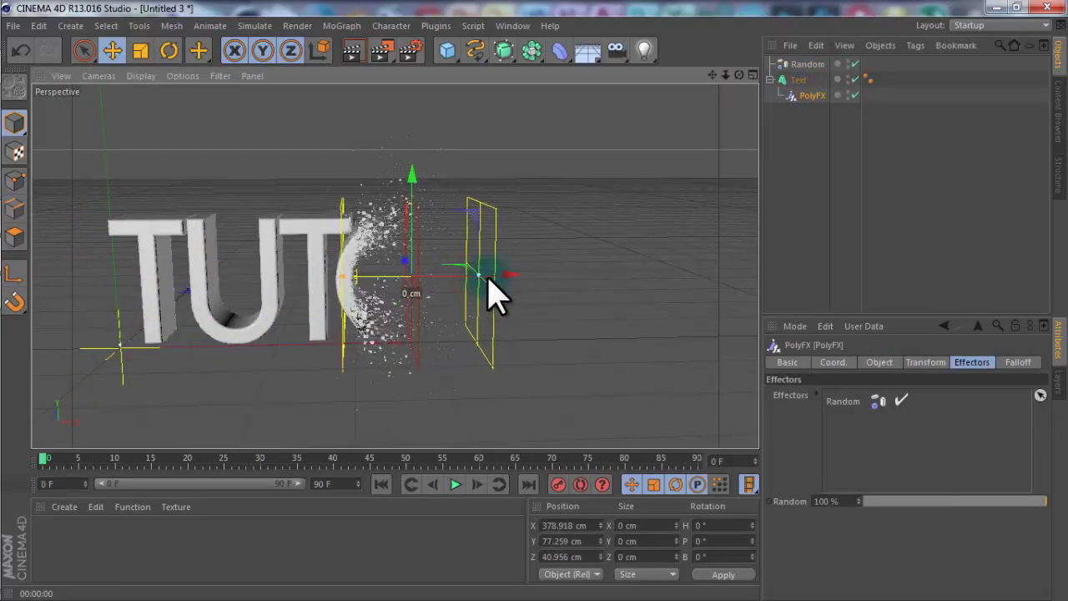
pyautogui.moveTo(502, 278); pyautogui.dragTo(537, 340)
pyautogui.click(354, 54)
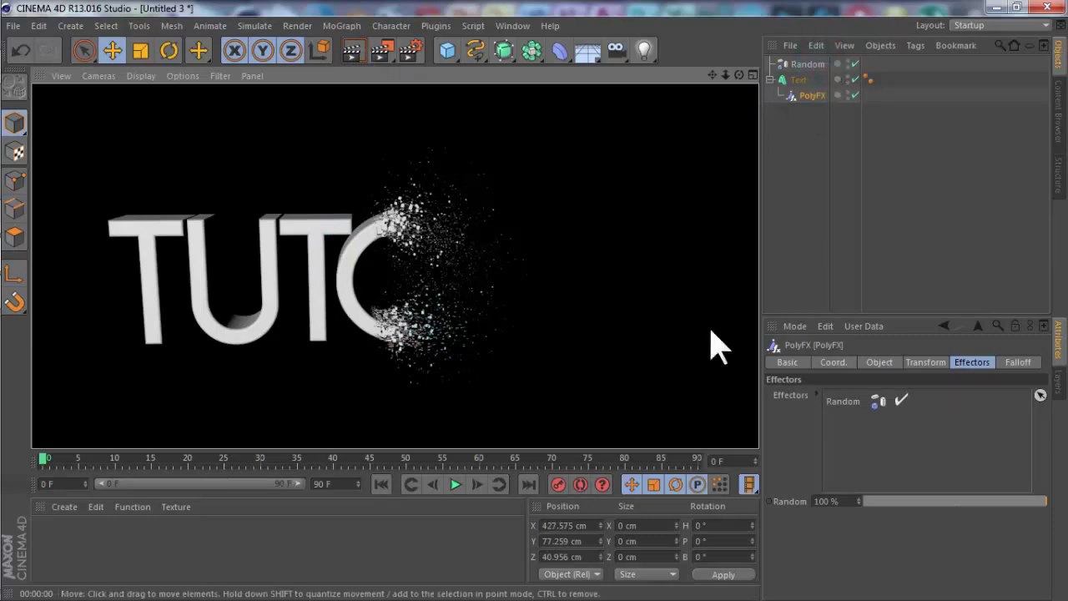
# Step: Set the Random effector's Y position variation to 94 cm
pyautogui.click(785, 115)
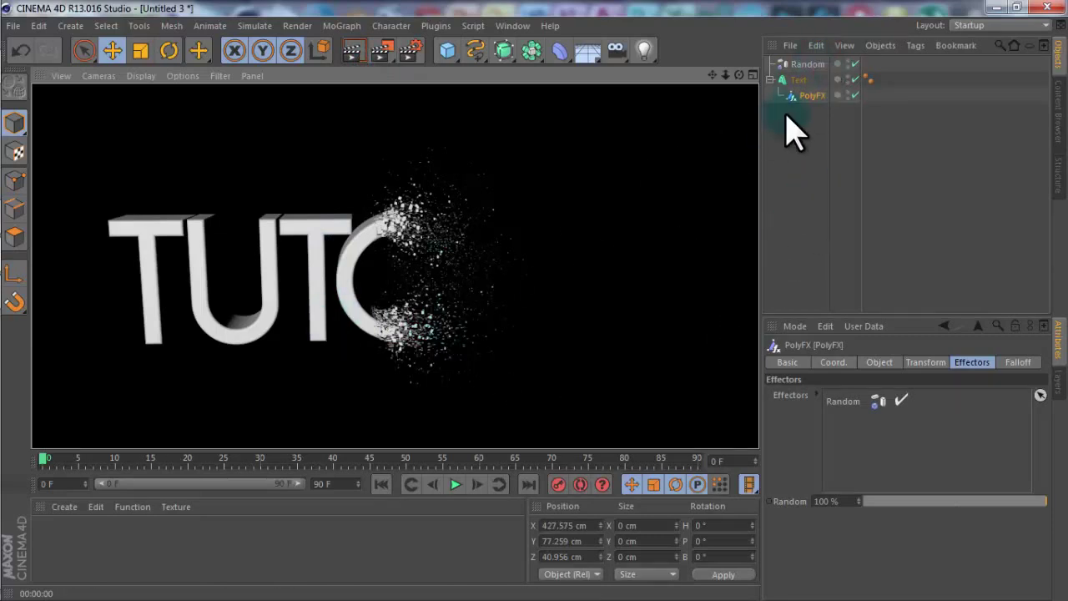
pyautogui.click(808, 65)
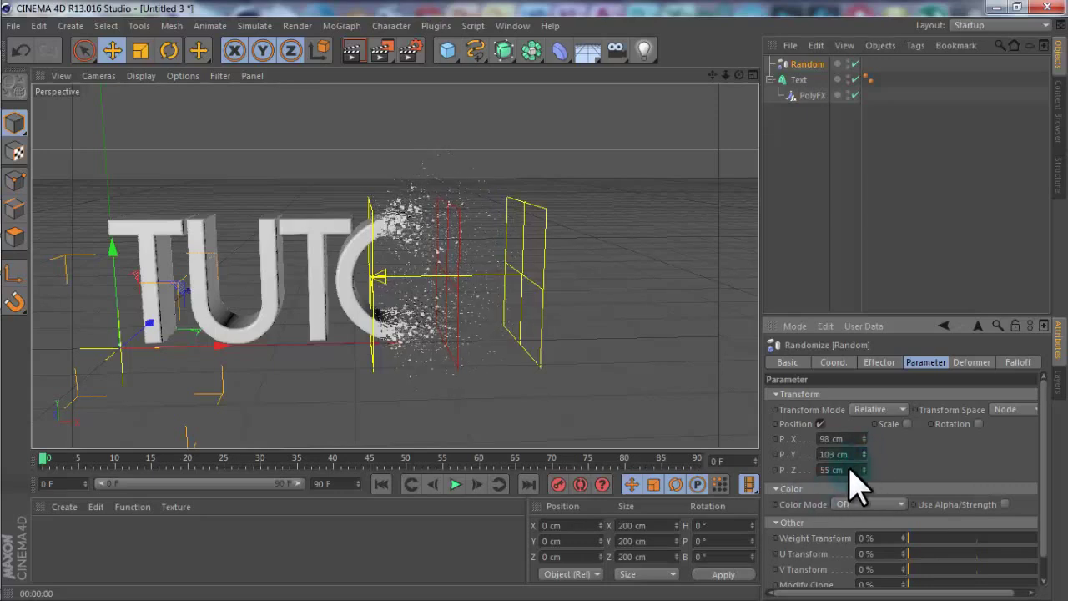
pyautogui.moveTo(864, 454); pyautogui.dragTo(863, 471)
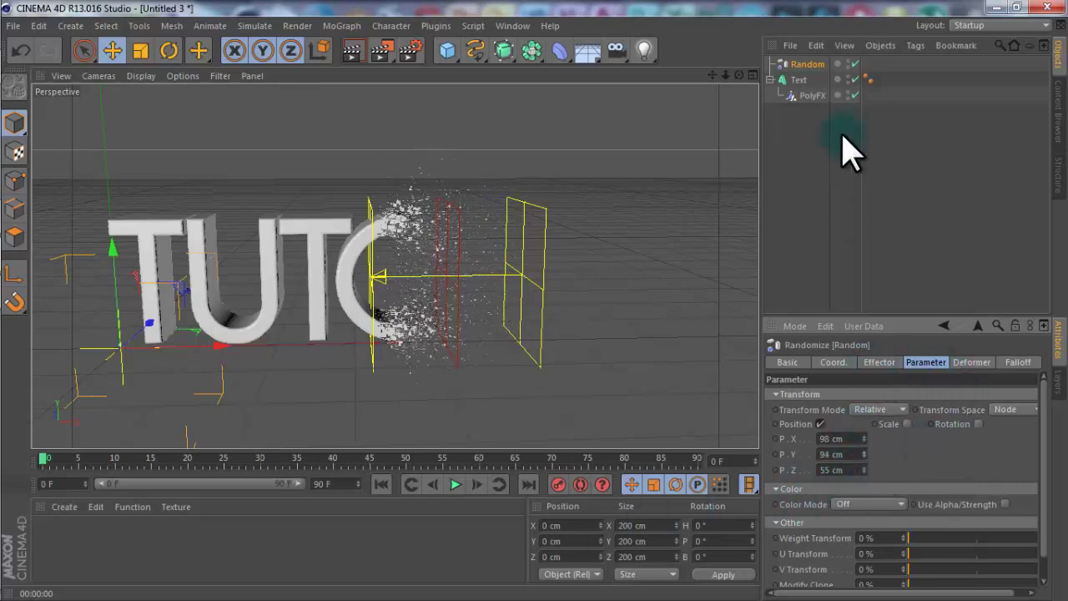
# Step: Try a falloff of 0 % on the PolyFX object and move it along X to about 391 cm
pyautogui.click(801, 81)
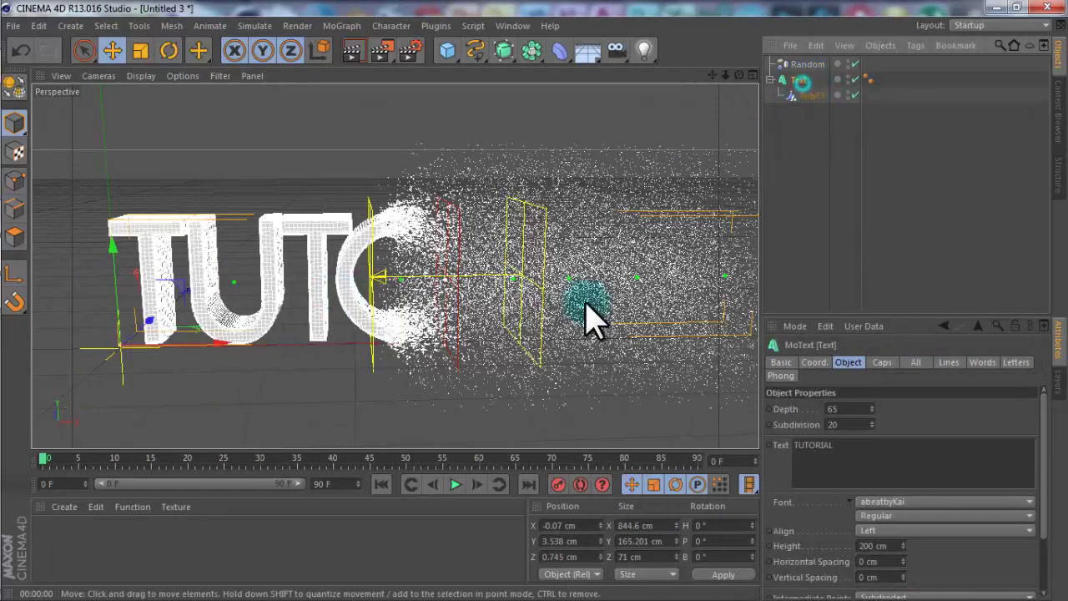
pyautogui.click(889, 424)
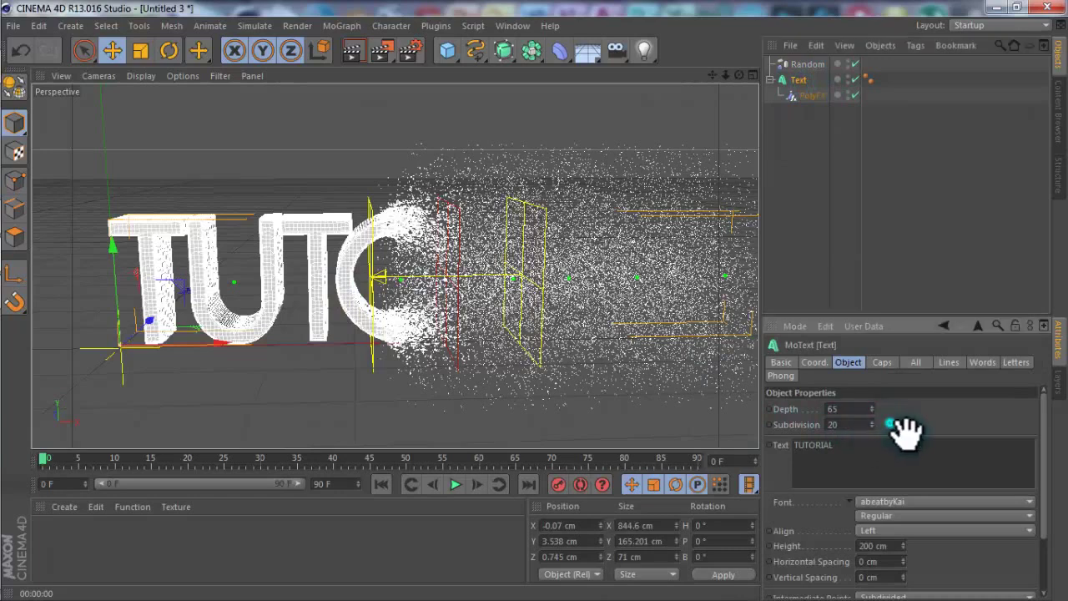
pyautogui.click(809, 95)
pyautogui.click(910, 363)
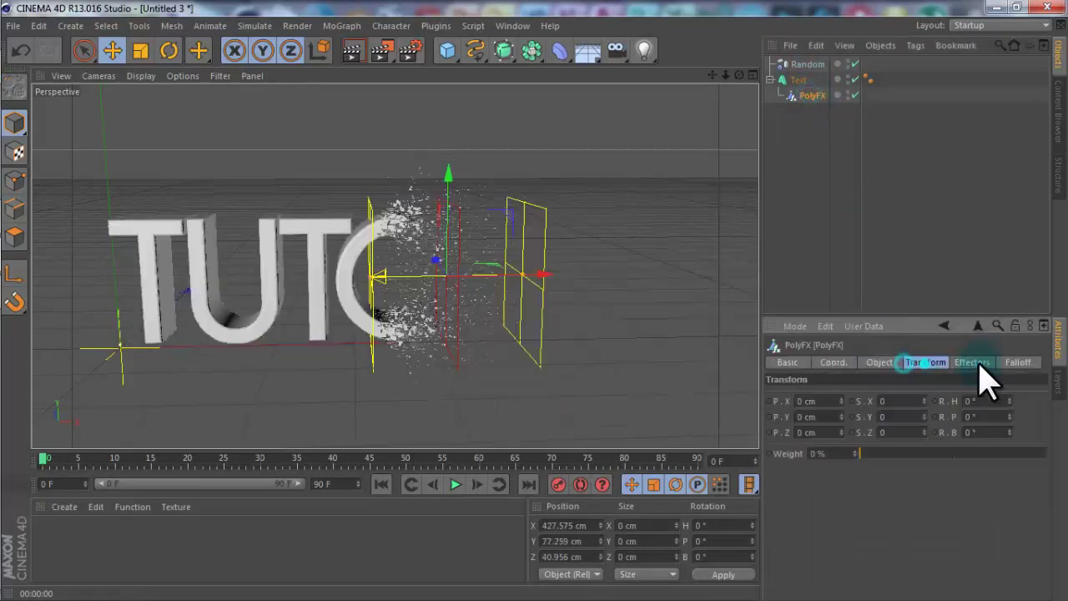
pyautogui.click(1020, 362)
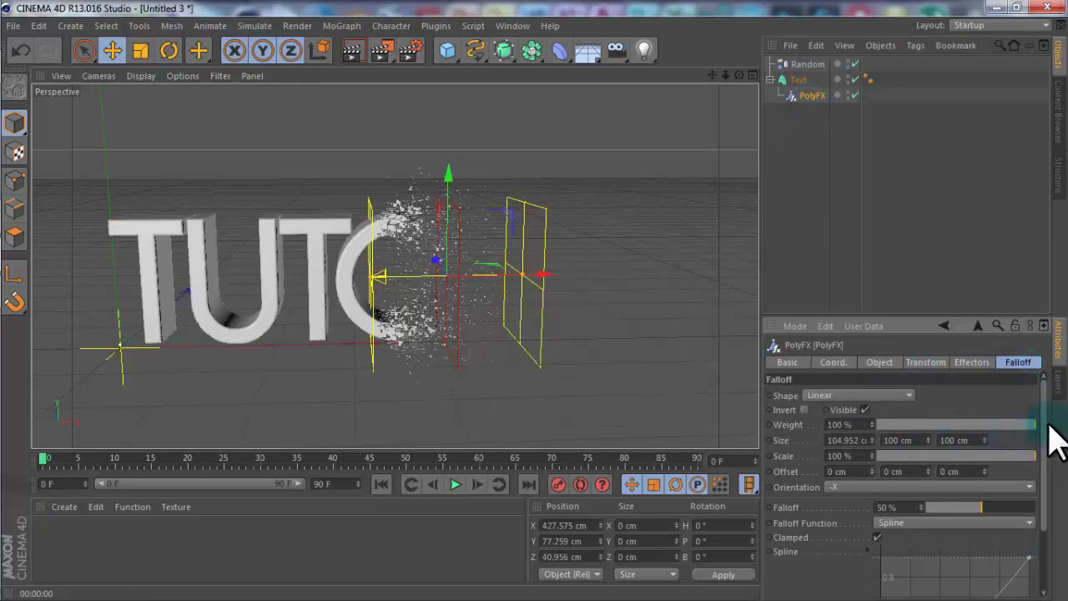
pyautogui.scroll(-1, 1049, 430)
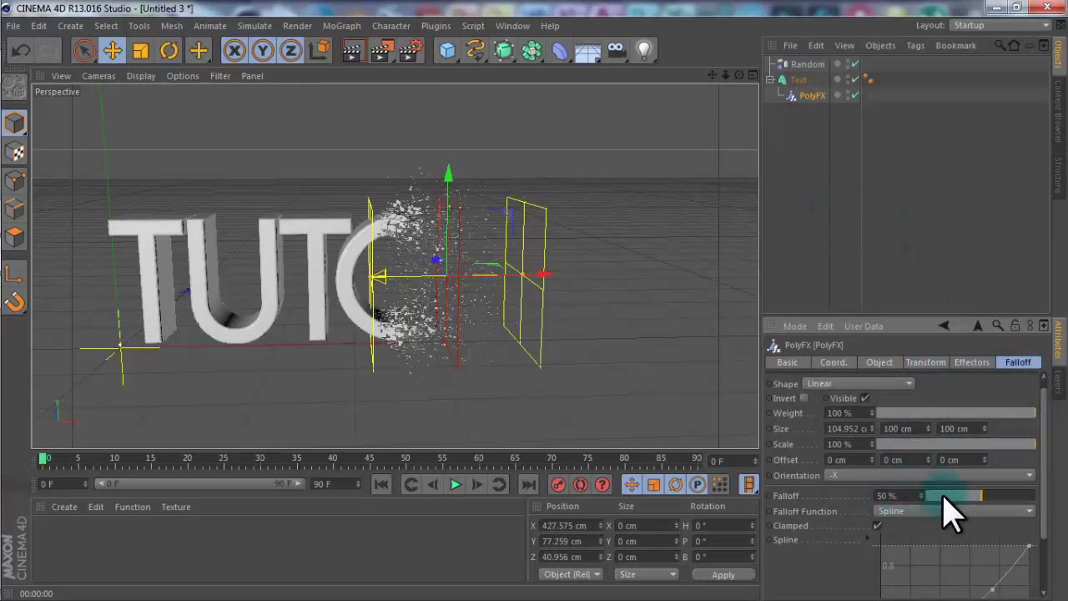
pyautogui.moveTo(951, 513); pyautogui.dragTo(926, 501)
pyautogui.moveTo(543, 271); pyautogui.dragTo(542, 342)
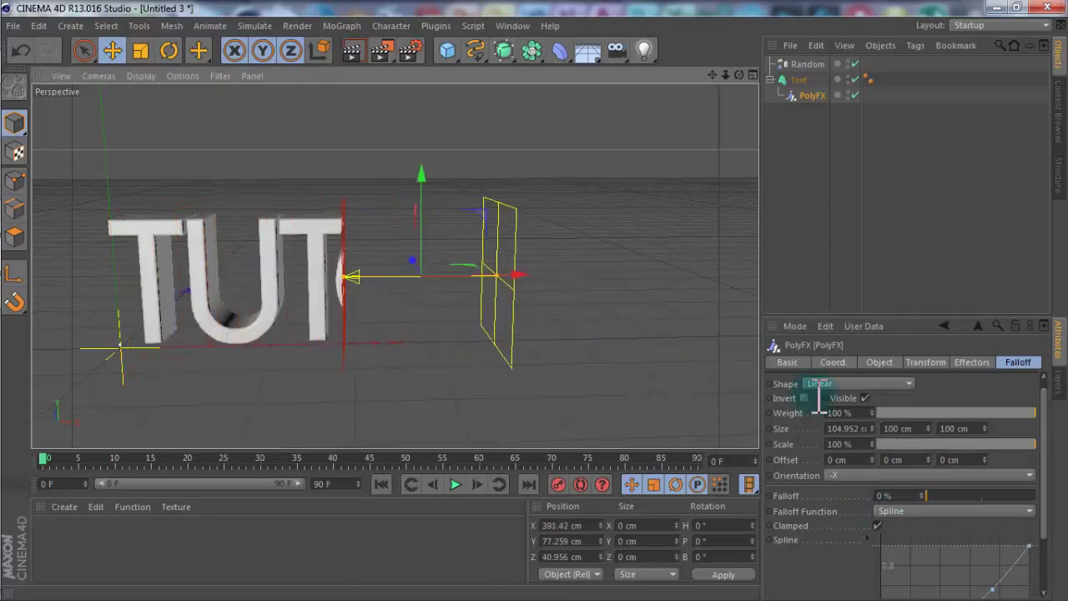
# Step: Set the PolyFX falloff to 100 % and move the object along X to about 378 cm
pyautogui.click(925, 495)
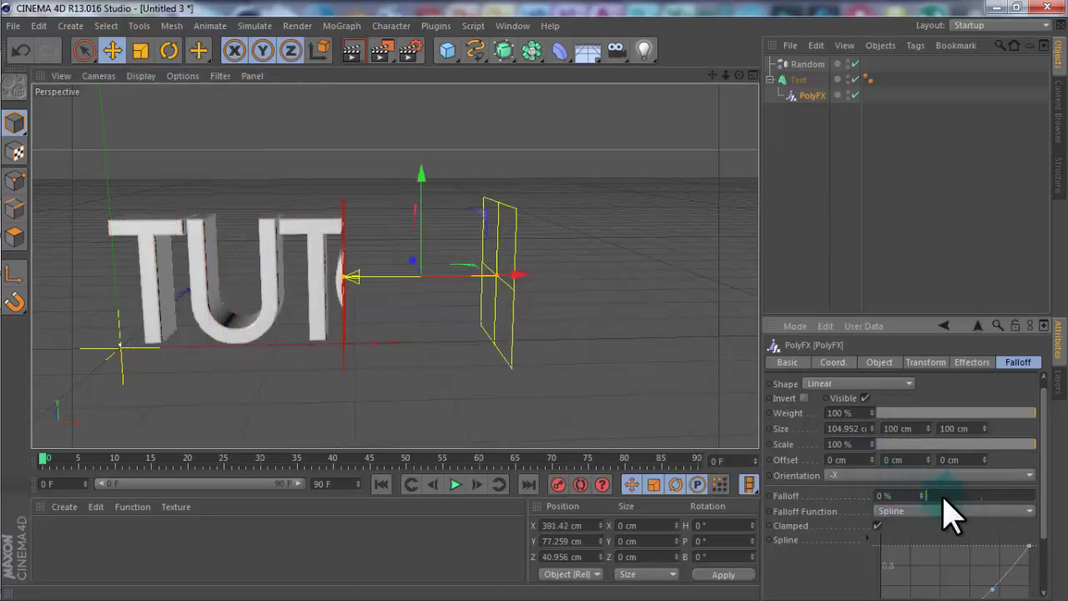
pyautogui.moveTo(951, 513); pyautogui.dragTo(1059, 508)
pyautogui.moveTo(517, 275); pyautogui.dragTo(509, 326)
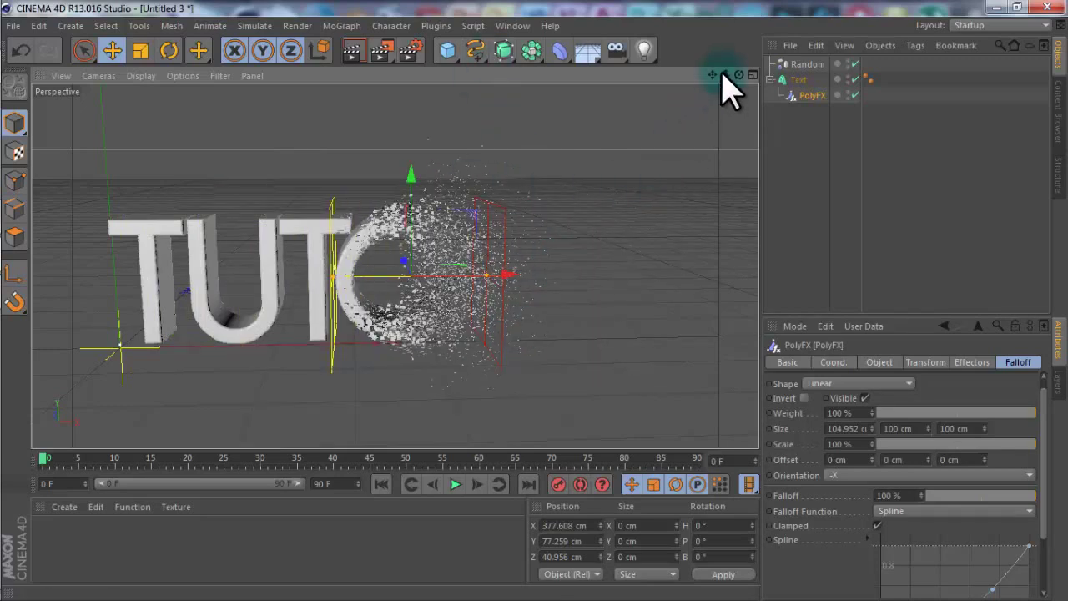
pyautogui.keyDown('alt'); pyautogui.moveTo(536, 310); pyautogui.dragTo(539, 312); pyautogui.keyUp('alt')
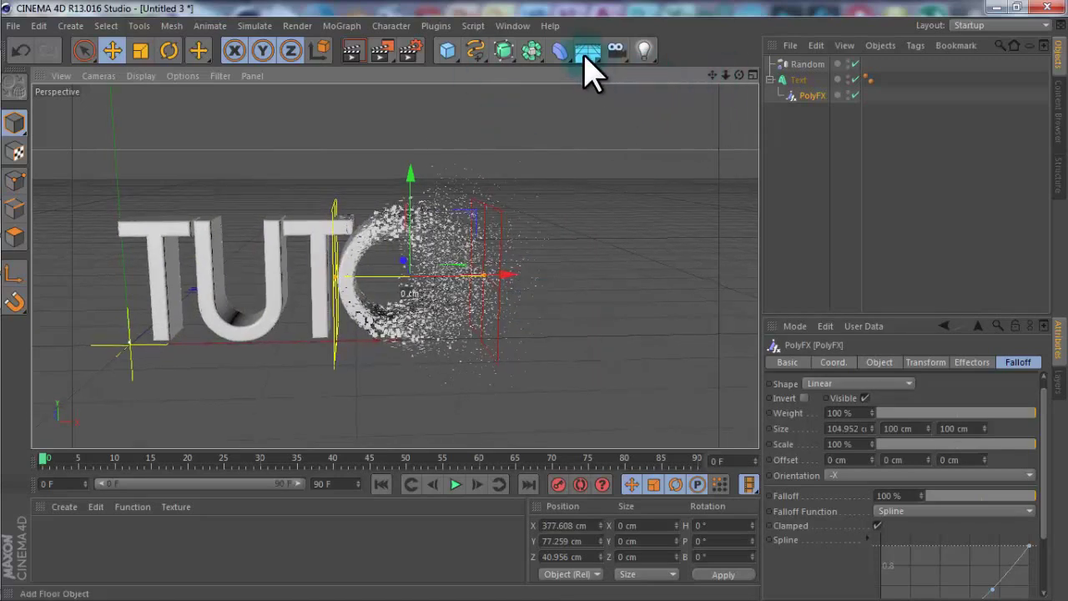
# Step: Add a Floor object beneath the text at about 19 cm along X and render the view as a preview
pyautogui.moveTo(588, 63); pyautogui.dragTo(616, 68)
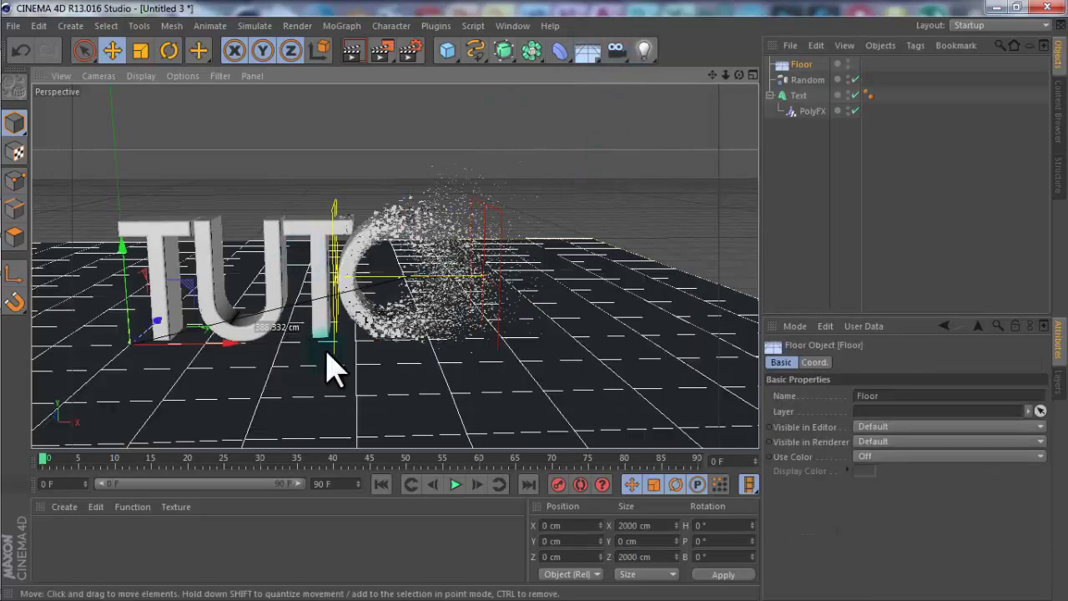
pyautogui.moveTo(215, 358); pyautogui.dragTo(244, 352)
pyautogui.click(350, 53)
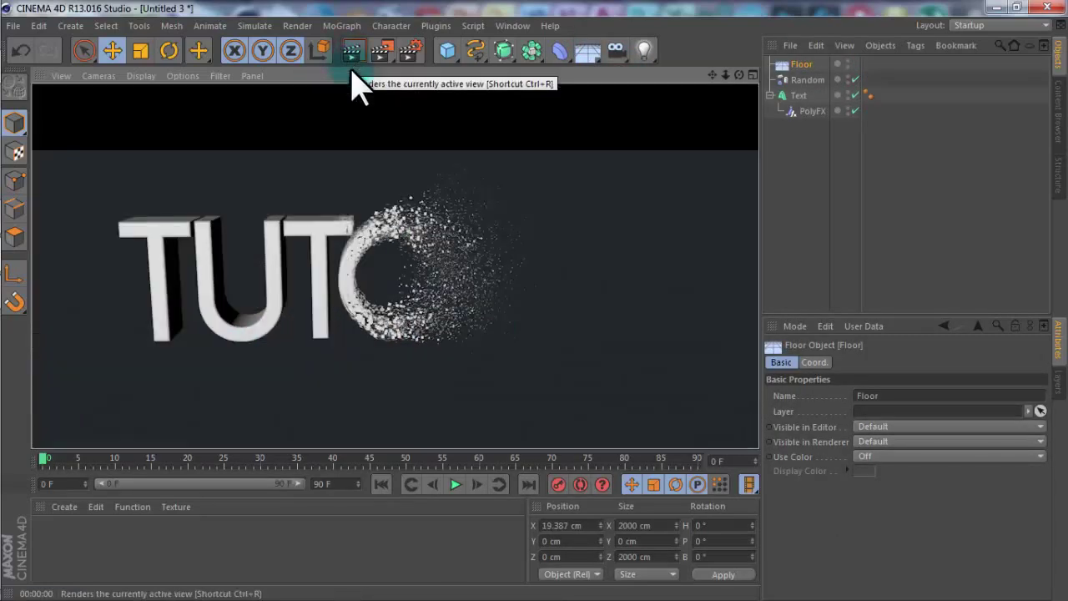
pyautogui.click(901, 162)
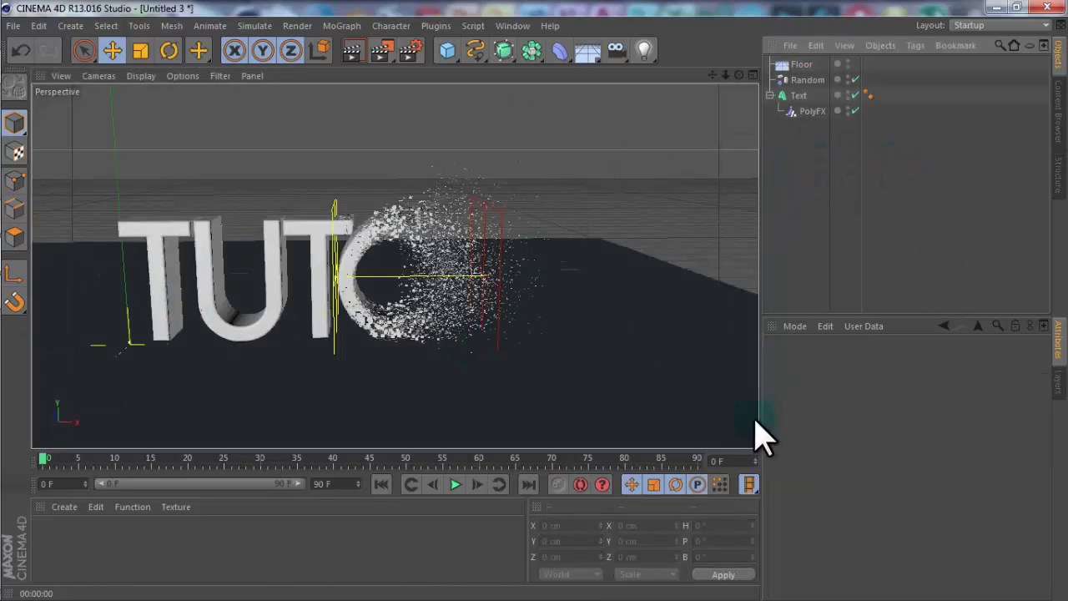
# Step: Add the Ambient Occlusion effect to the render settings with a maximum ray length of 500 cm and contrast of 30 %
pyautogui.click(409, 53)
pyautogui.click(365, 408)
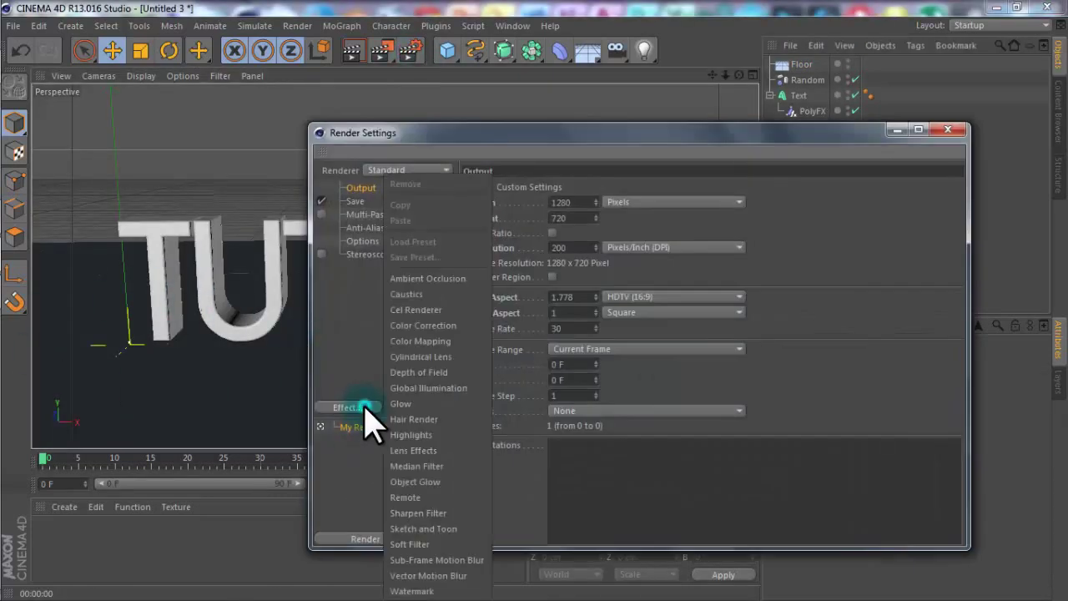
pyautogui.click(460, 216)
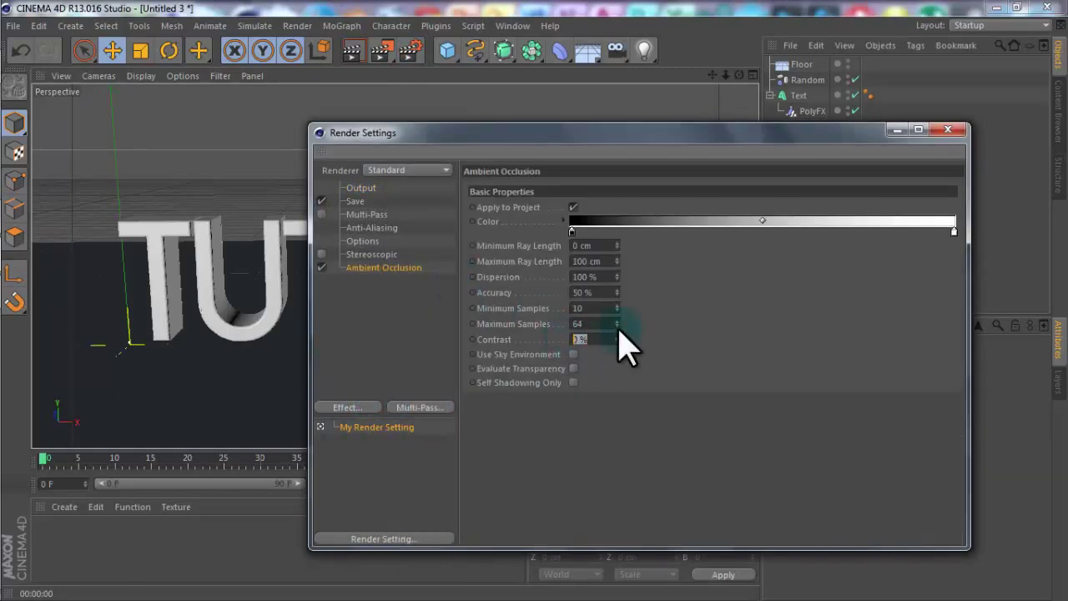
pyautogui.write('30')
pyautogui.press('Return')
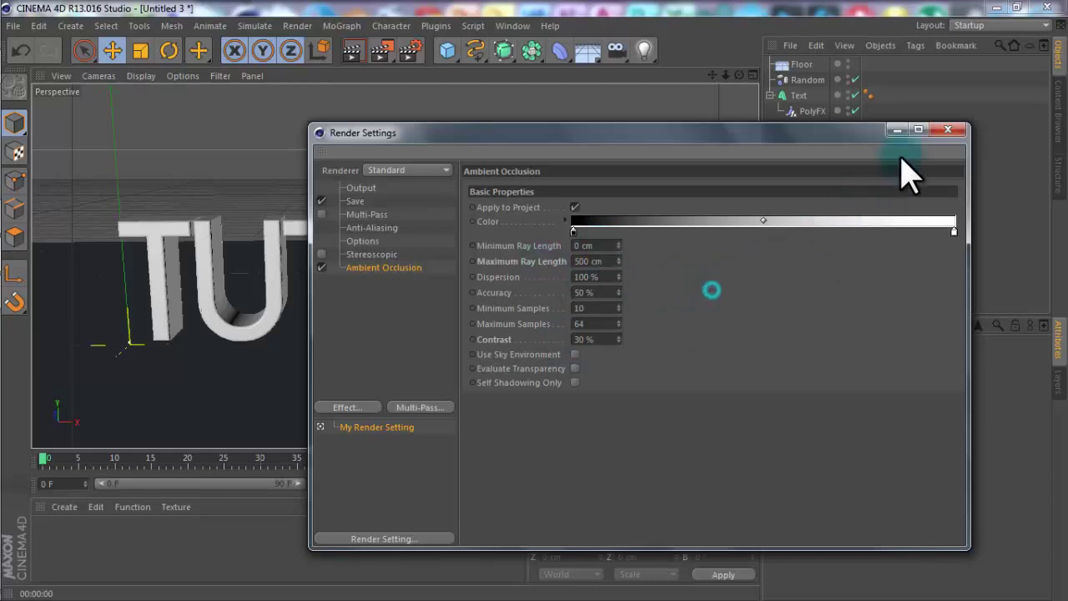
pyautogui.click(947, 130)
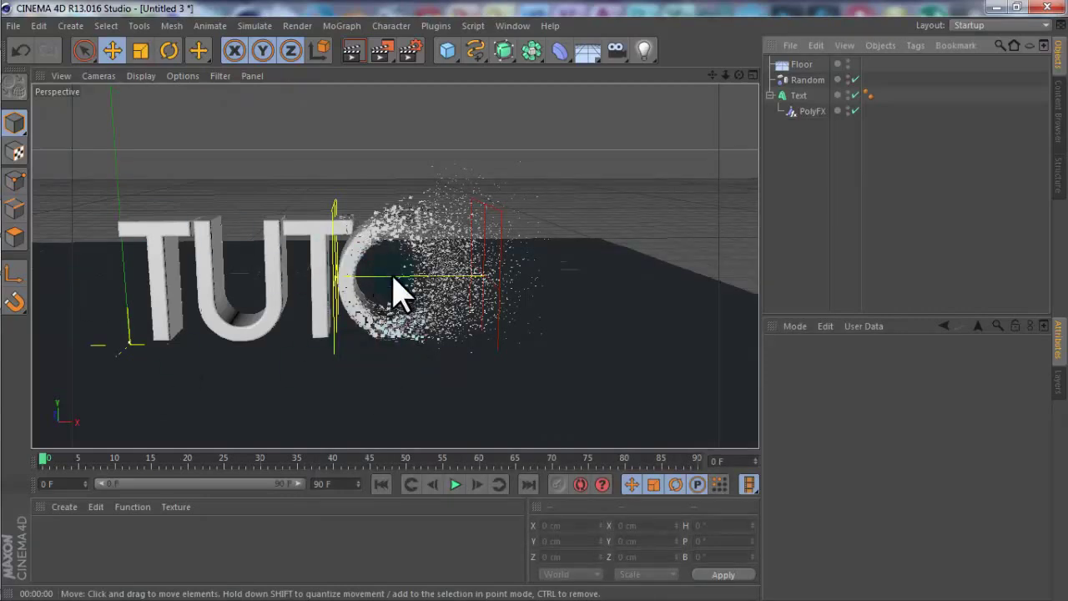
# Step: Create a new material and set its color to a near-white of R 232, G 235, B 233
pyautogui.click(65, 507)
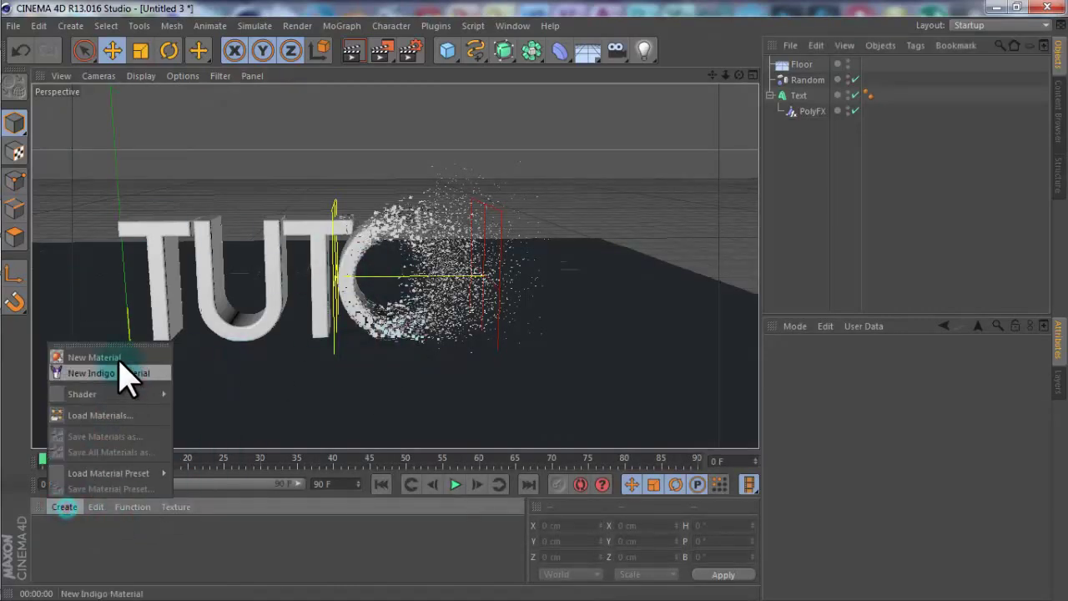
pyautogui.click(116, 357)
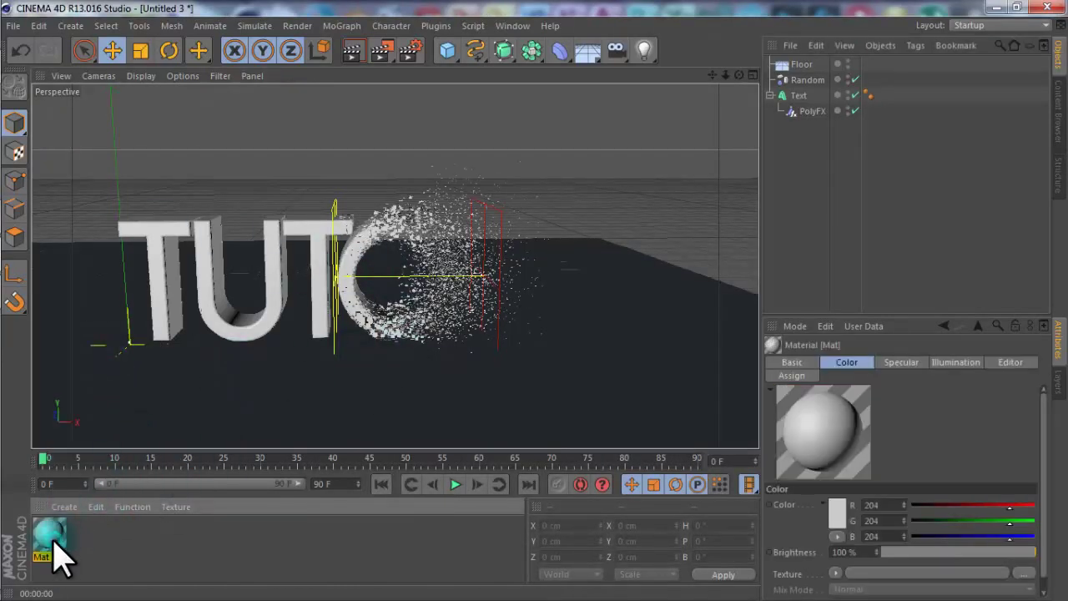
pyautogui.press('Delete')
pyautogui.doubleClick(62, 555)
pyautogui.doubleClick(52, 539)
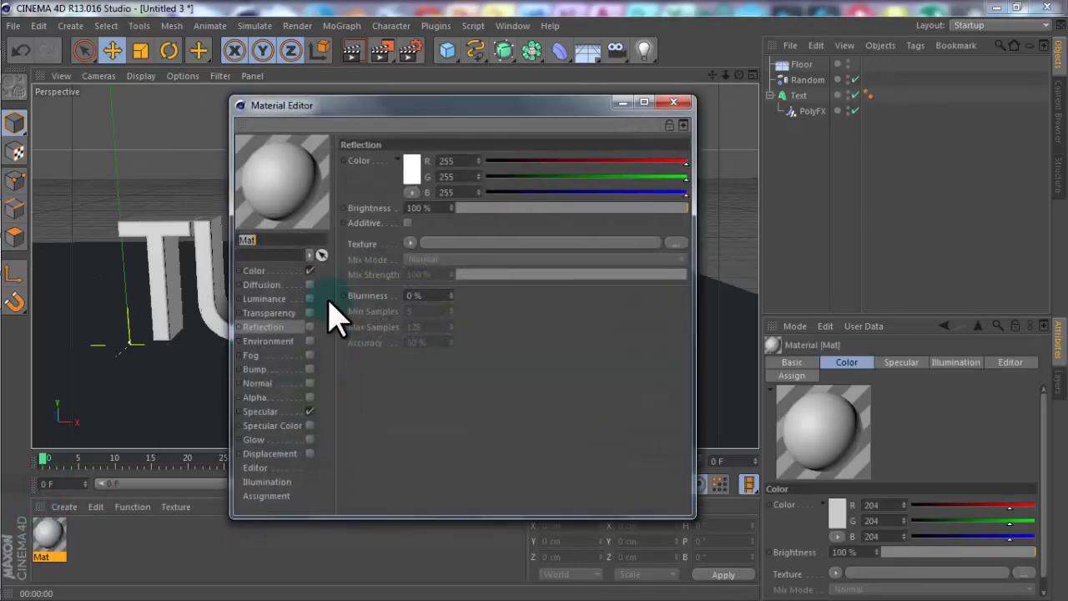
pyautogui.click(293, 270)
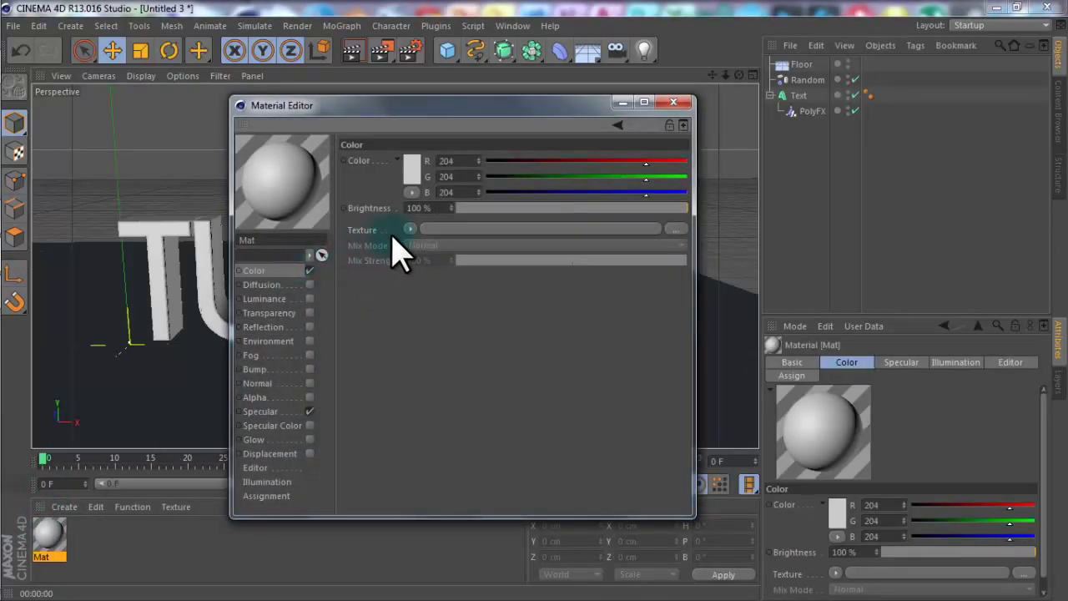
pyautogui.click(686, 159)
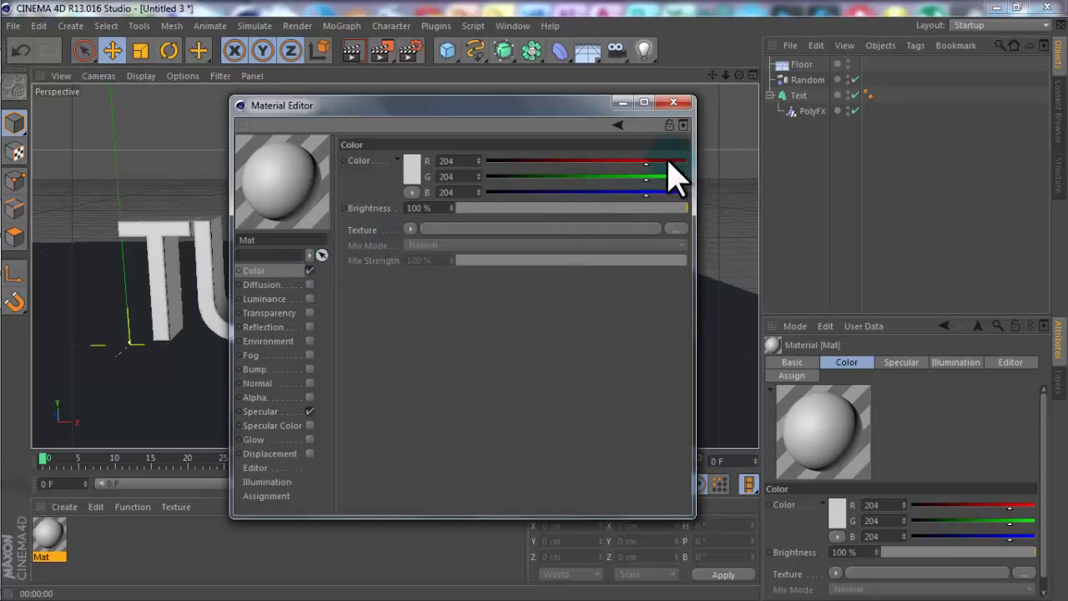
pyautogui.click(669, 159)
pyautogui.click(670, 177)
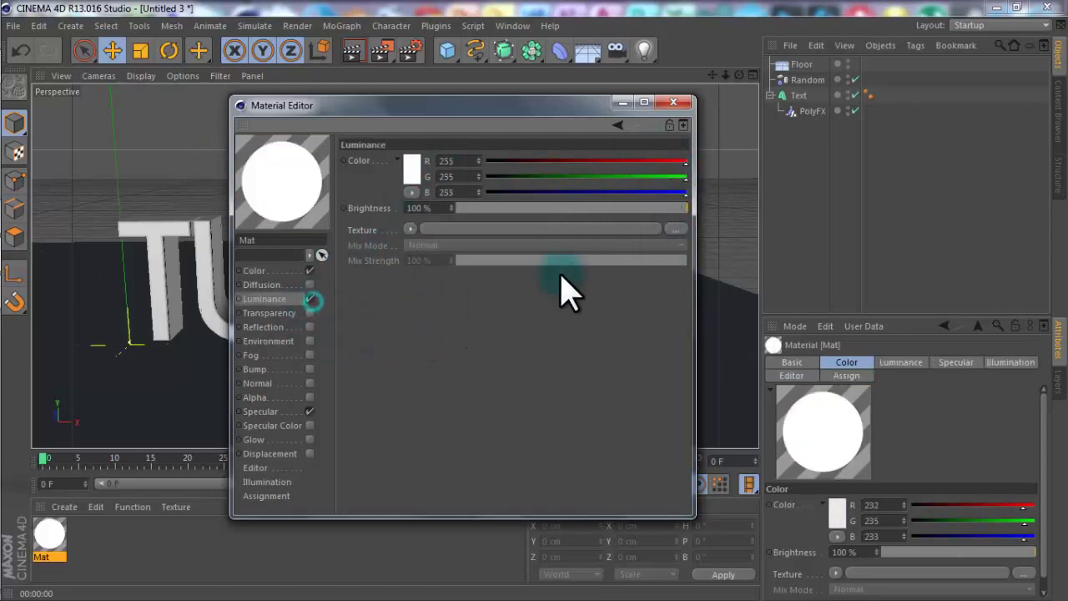
# Step: Set the material's luminance brightness to 65 % and add a Fresnel texture with a mix strength of about 67 %
pyautogui.moveTo(643, 207); pyautogui.dragTo(609, 209)
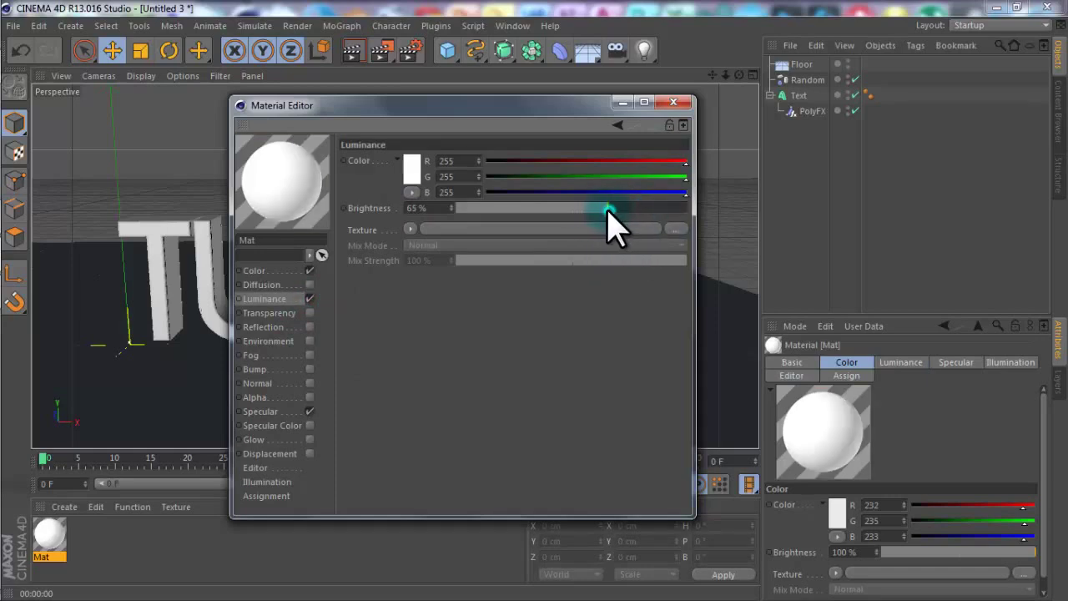
pyautogui.click(411, 230)
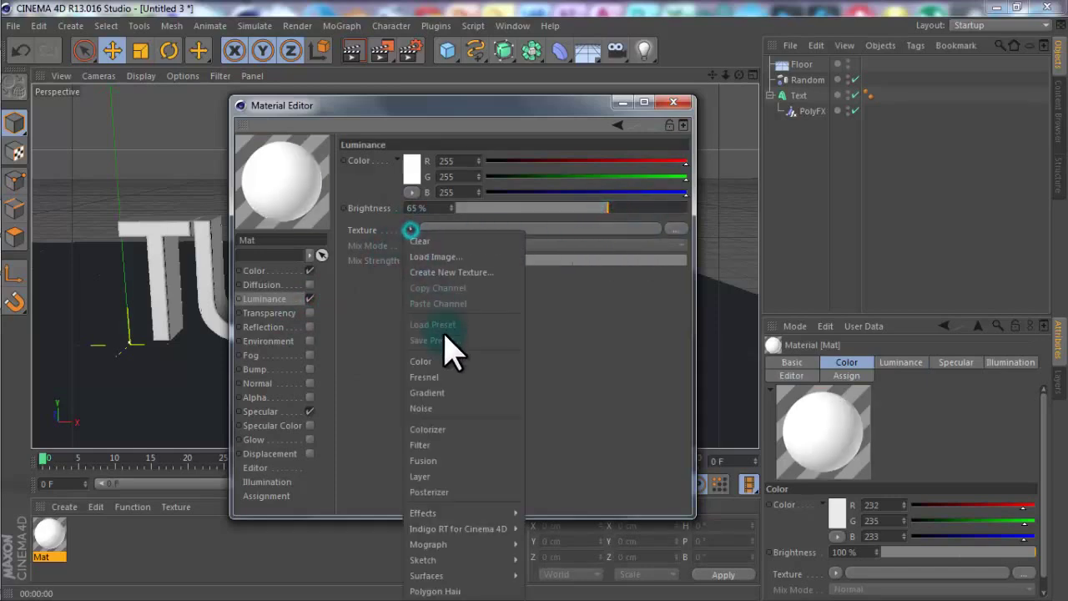
pyautogui.click(451, 377)
pyautogui.moveTo(624, 306)
pyautogui.mouseDown()
pyautogui.moveTo(642, 303)
pyautogui.moveTo(606, 314)
pyautogui.mouseUp()
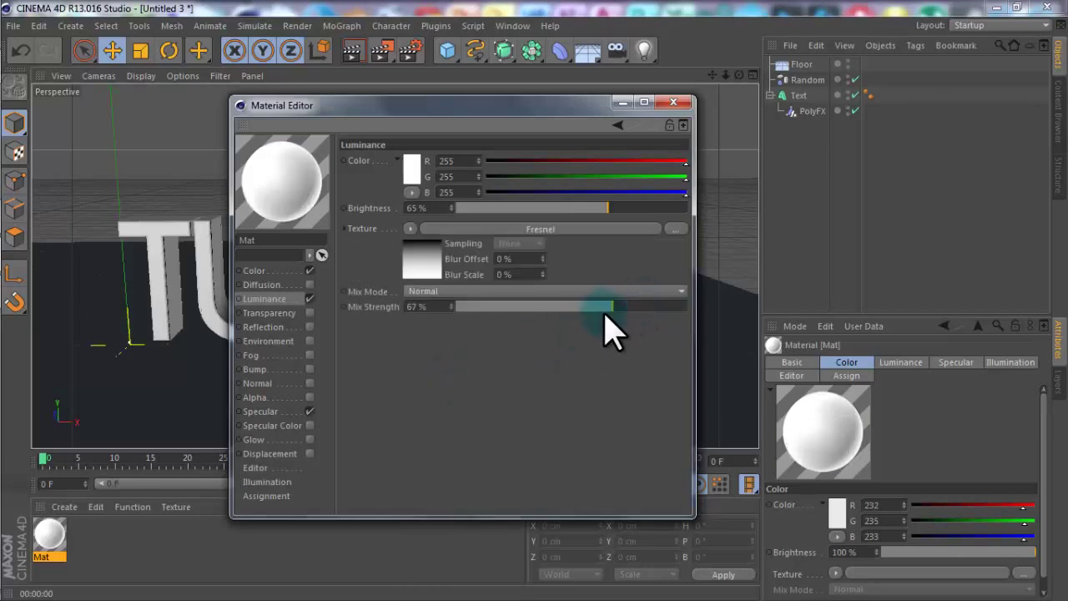
# Step: Enable reflection at 48 % brightness with a Fresnel texture at 45 % mix strength, and turn off the material's specular channel
pyautogui.click(310, 327)
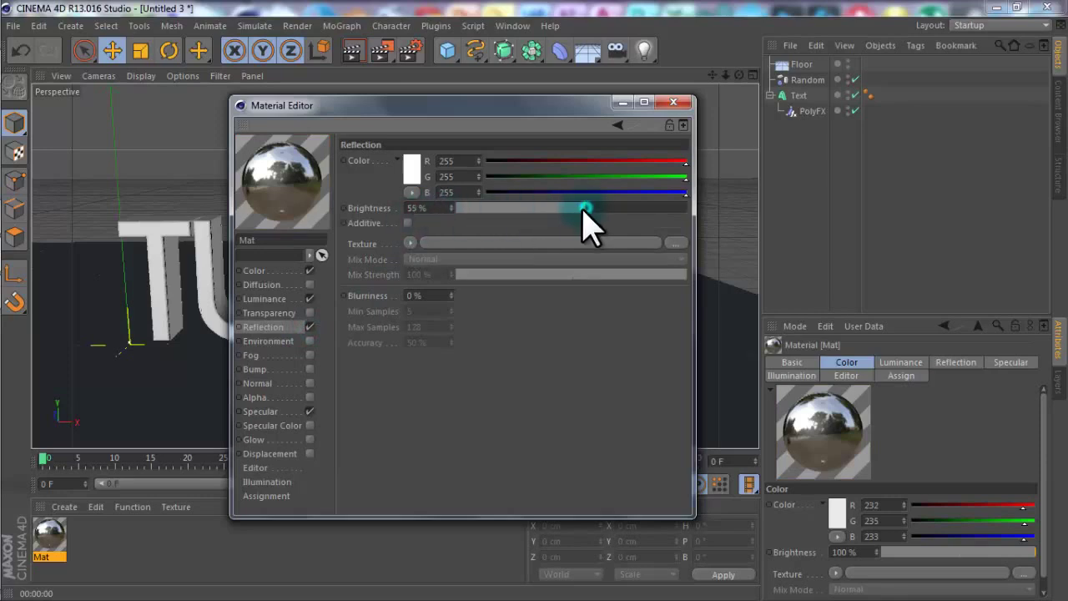
pyautogui.moveTo(581, 209); pyautogui.dragTo(567, 210)
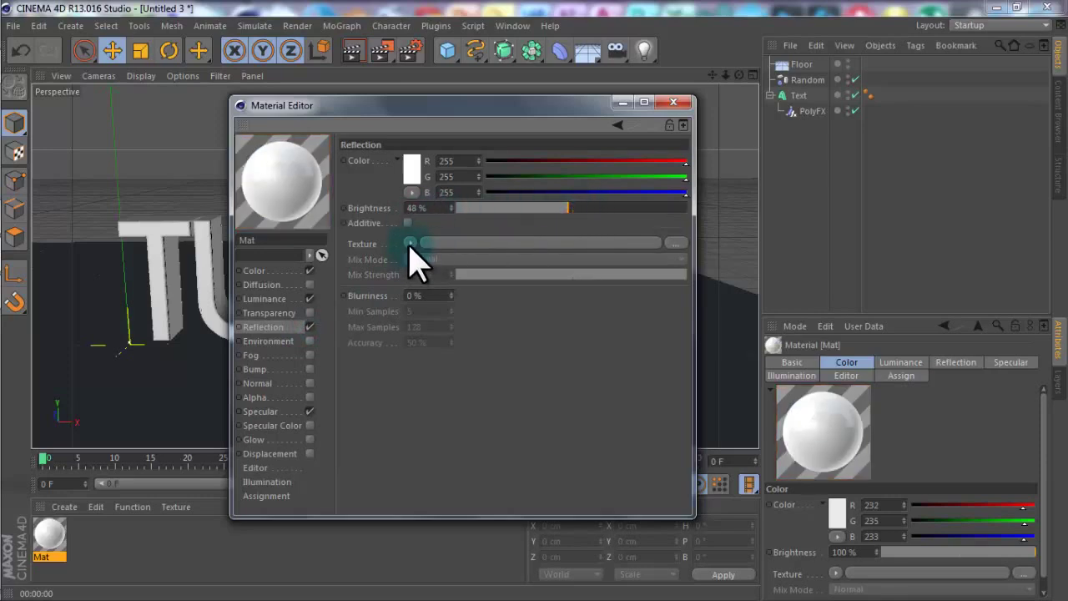
pyautogui.click(410, 242)
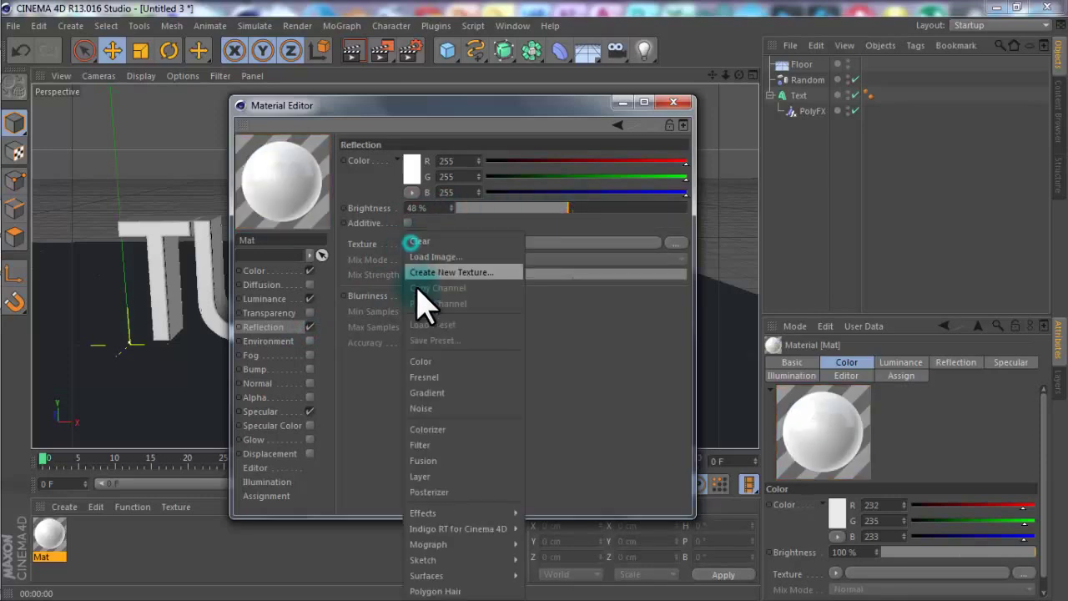
pyautogui.click(450, 380)
pyautogui.moveTo(622, 320); pyautogui.dragTo(608, 324)
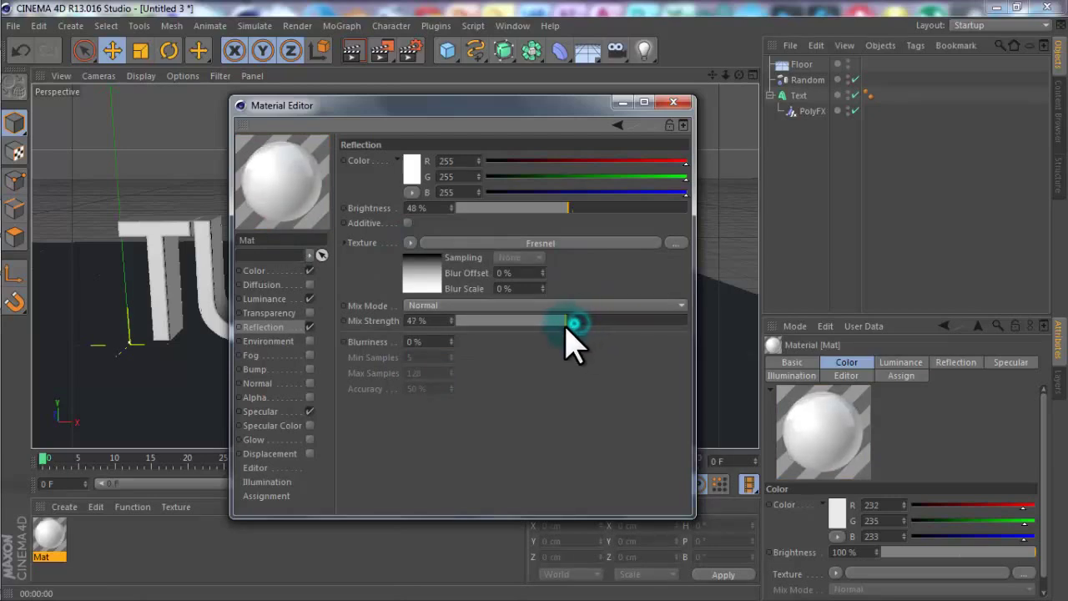
pyautogui.moveTo(564, 324); pyautogui.dragTo(561, 323)
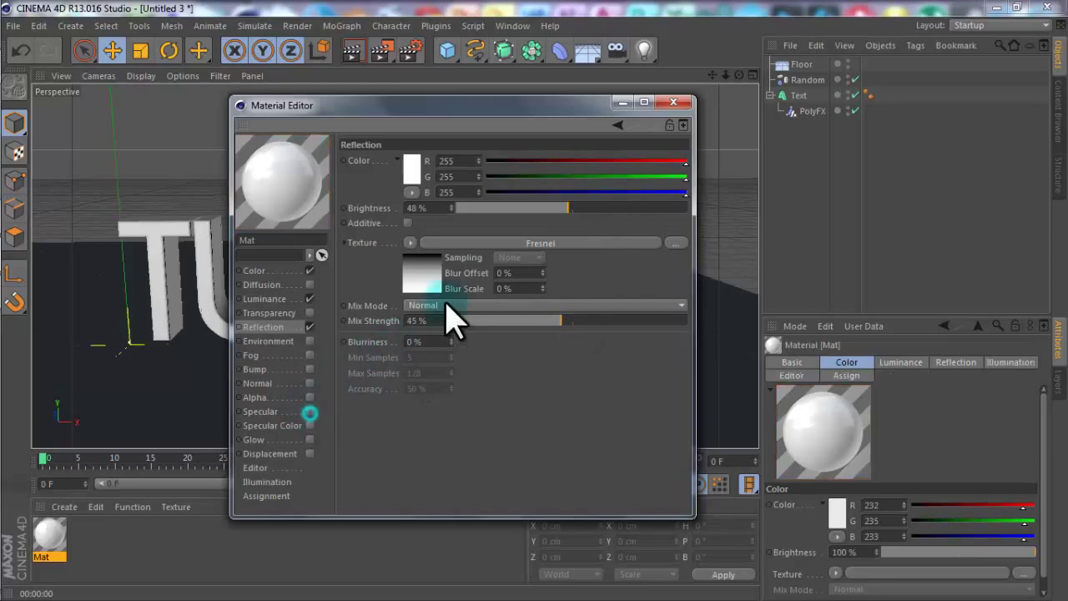
pyautogui.click(663, 103)
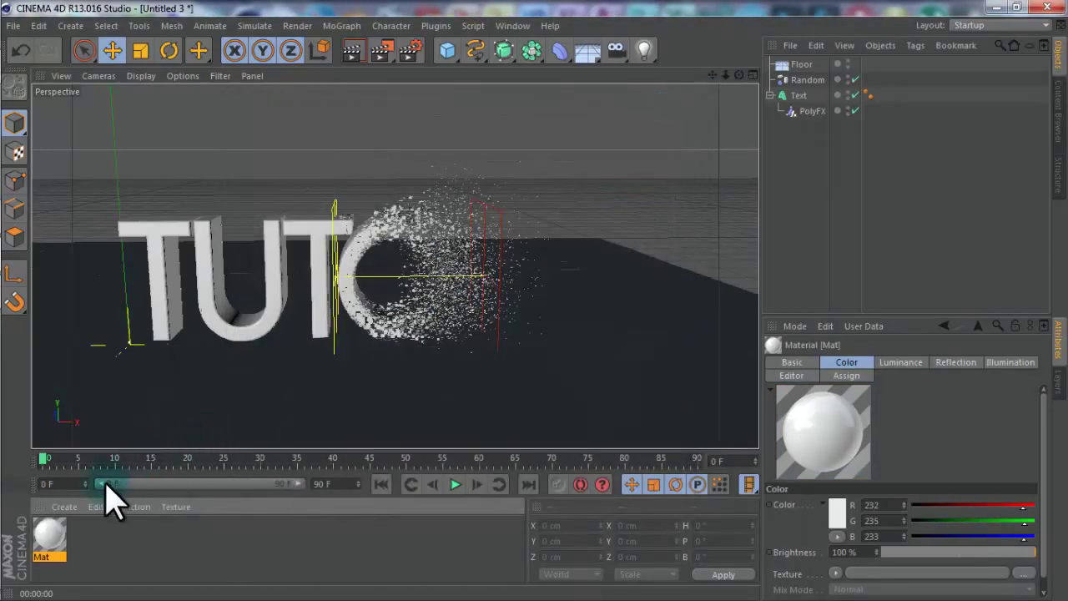
# Step: Apply the white material to the Text object and render the view to preview it
pyautogui.moveTo(50, 535); pyautogui.dragTo(805, 107)
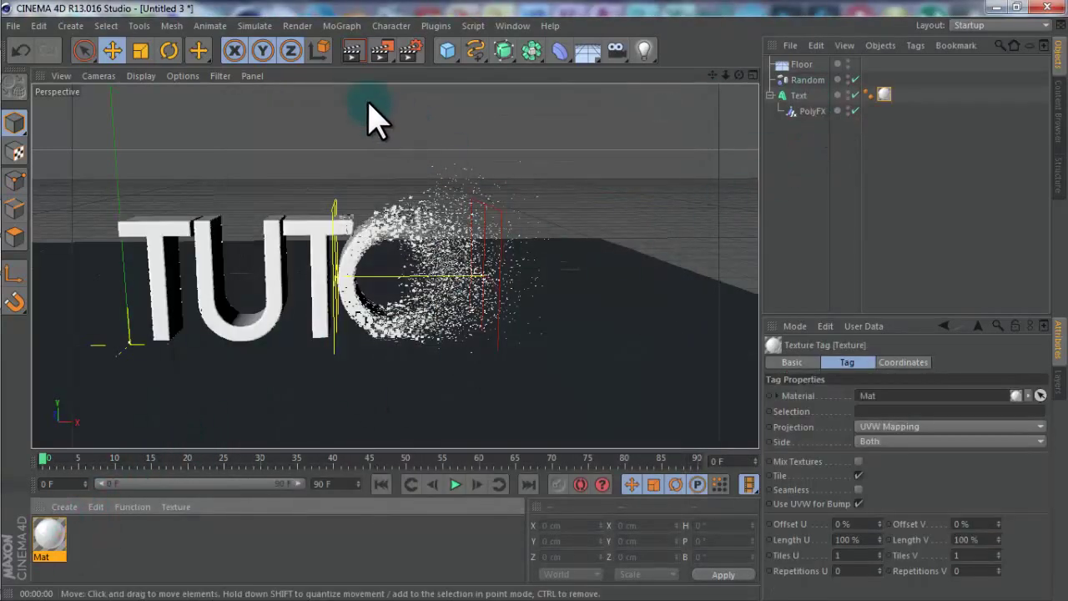
pyautogui.click(352, 54)
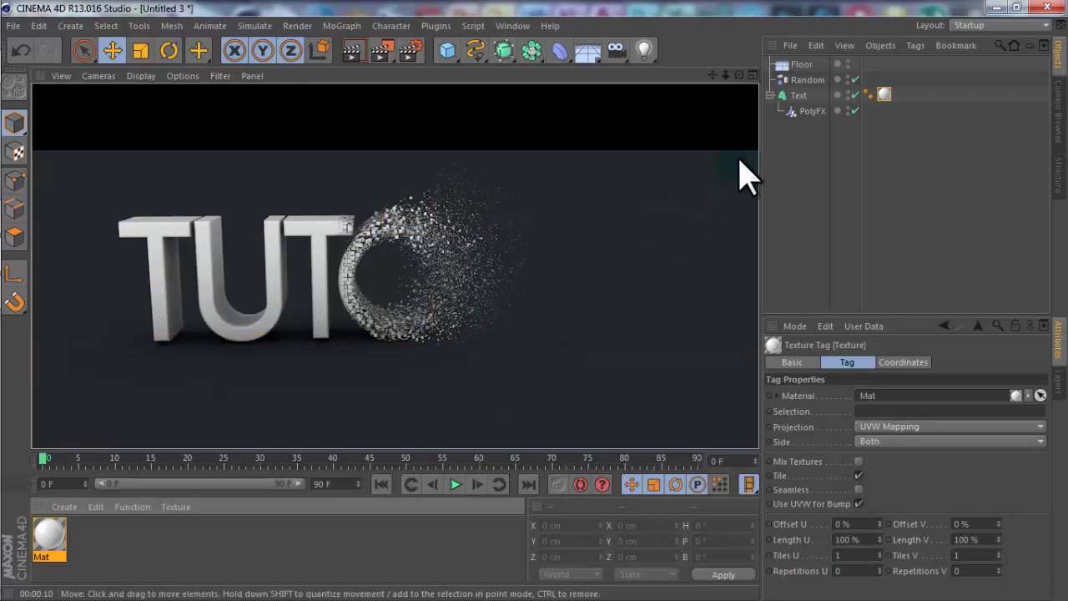
# Step: Move the PolyFX object along X to about 310 cm and turn on autokeying, testing playback before returning to frame 0
pyautogui.click(811, 111)
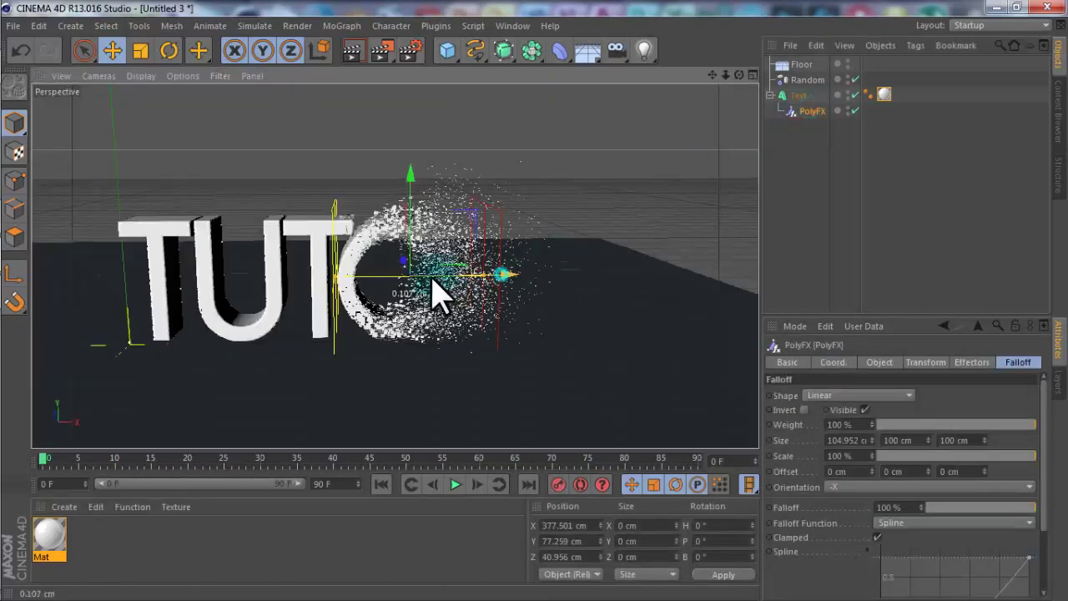
pyautogui.moveTo(421, 297); pyautogui.dragTo(392, 309)
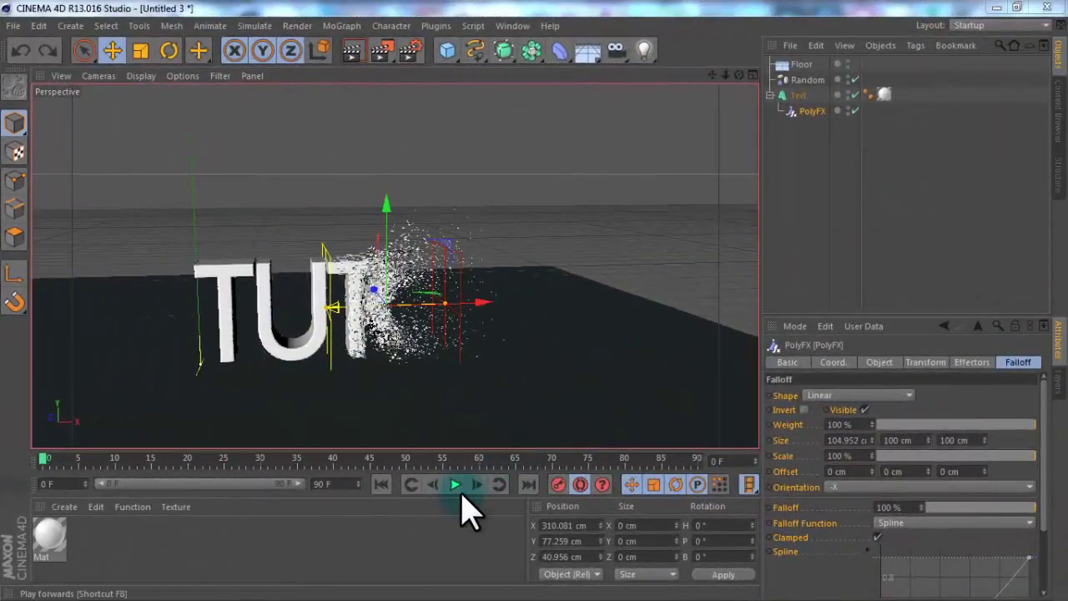
pyautogui.click(455, 484)
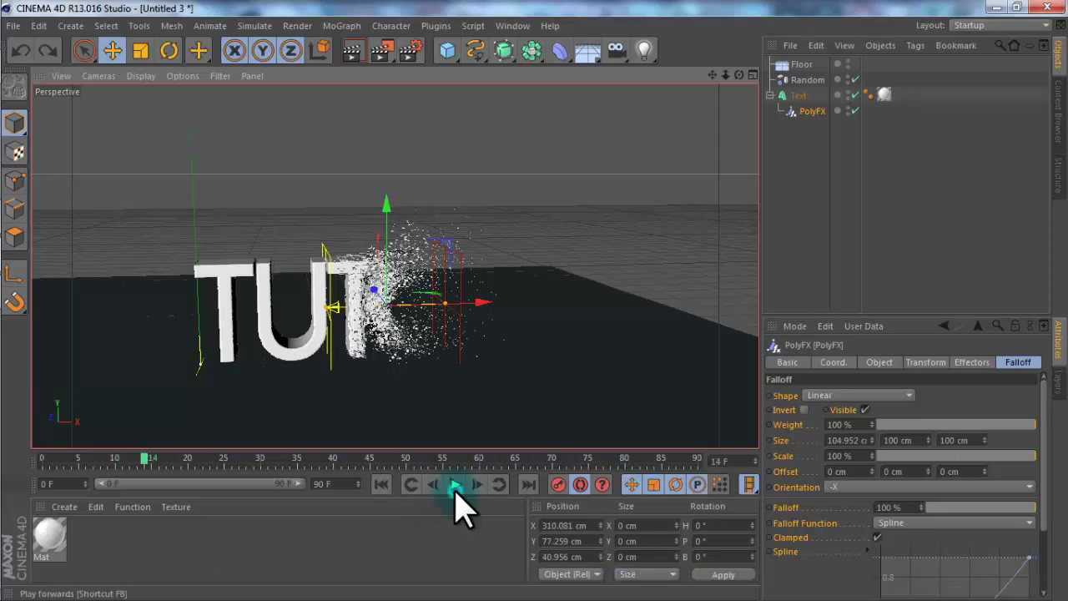
pyautogui.click(382, 485)
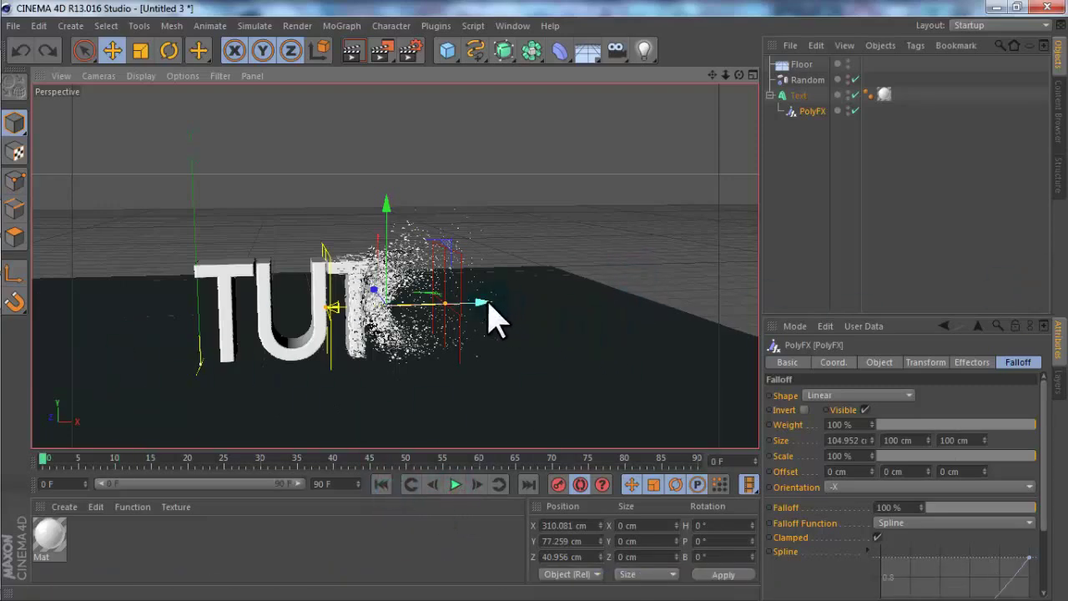
# Step: Autokey the PolyFX X position at about -163 cm on frame 0 and 978 cm on frame 60, and switch autokeying off
pyautogui.moveTo(481, 306); pyautogui.dragTo(203, 323)
pyautogui.click(584, 488)
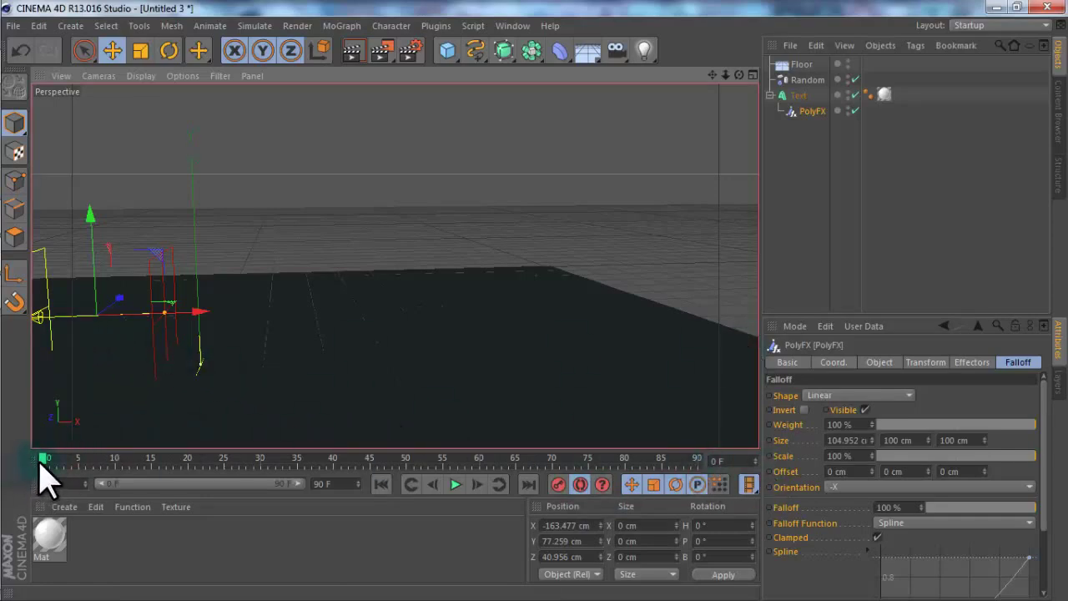
pyautogui.moveTo(40, 465); pyautogui.dragTo(469, 474)
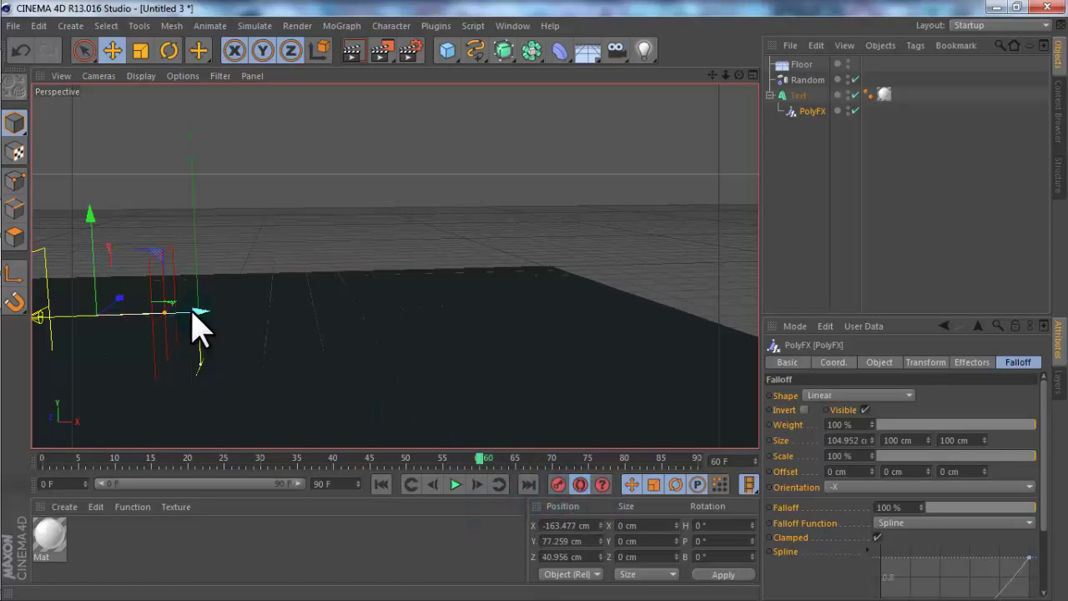
pyautogui.moveTo(195, 315); pyautogui.dragTo(751, 334)
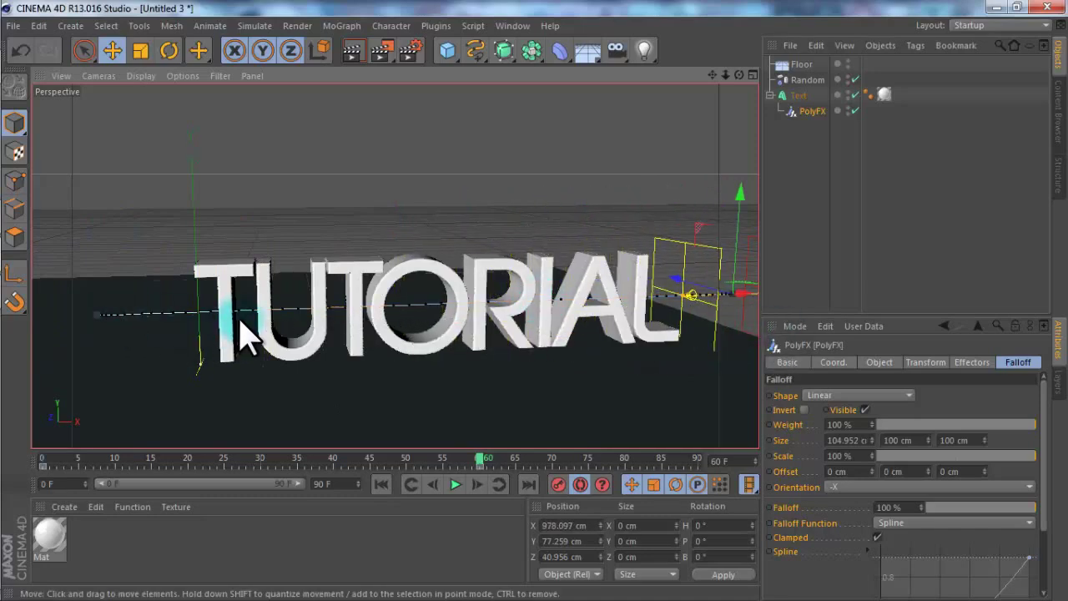
pyautogui.click(582, 484)
# Step: Play the text animation from frame 0 with nothing selected, and scrub the timeline to frame 30
pyautogui.click(383, 486)
pyautogui.click(804, 172)
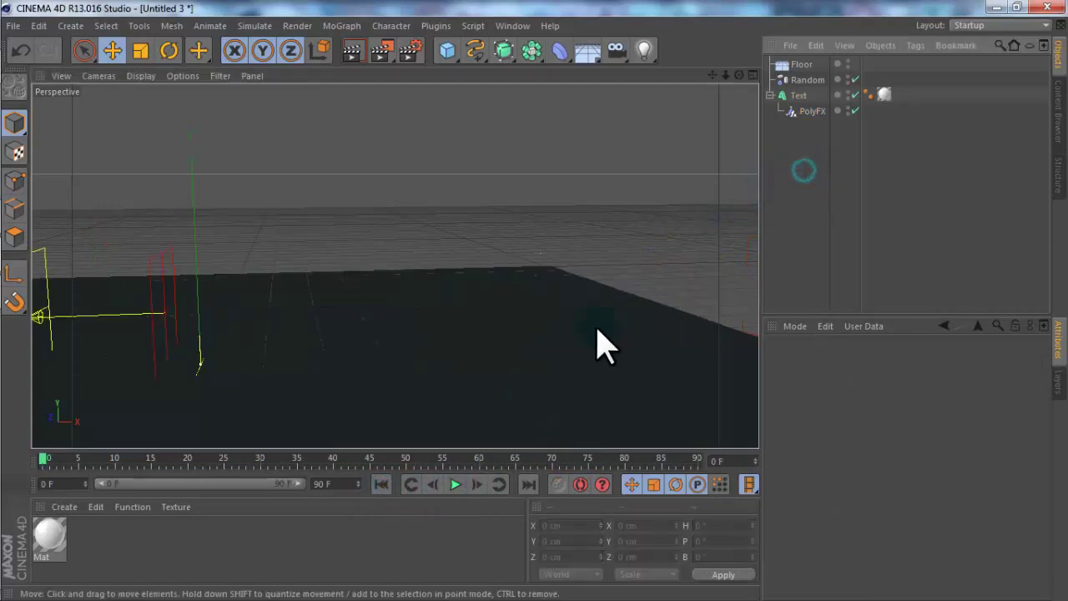
pyautogui.click(462, 485)
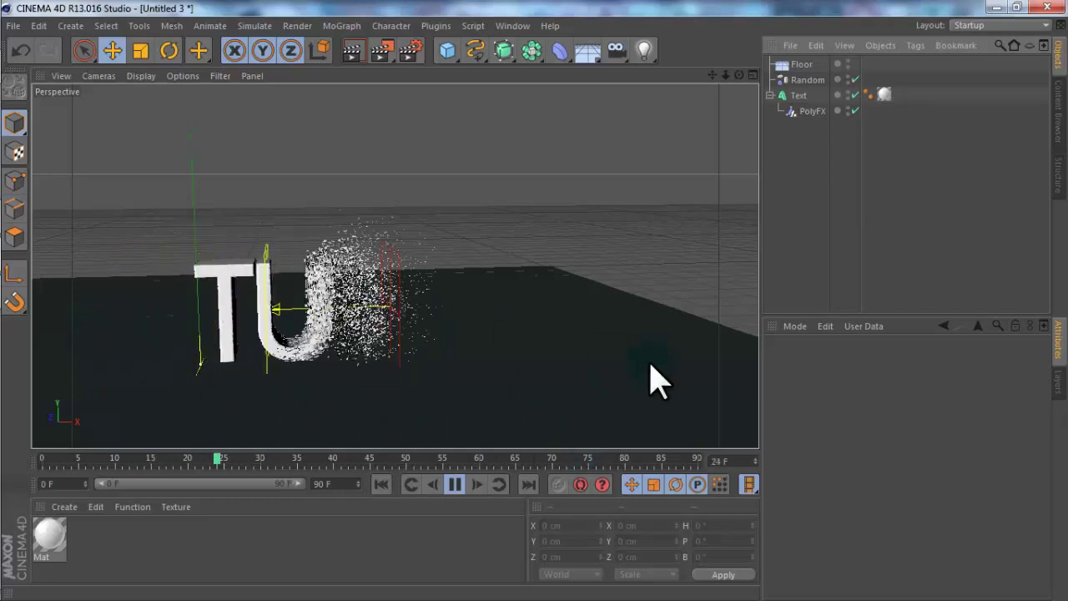
pyautogui.moveTo(609, 594)
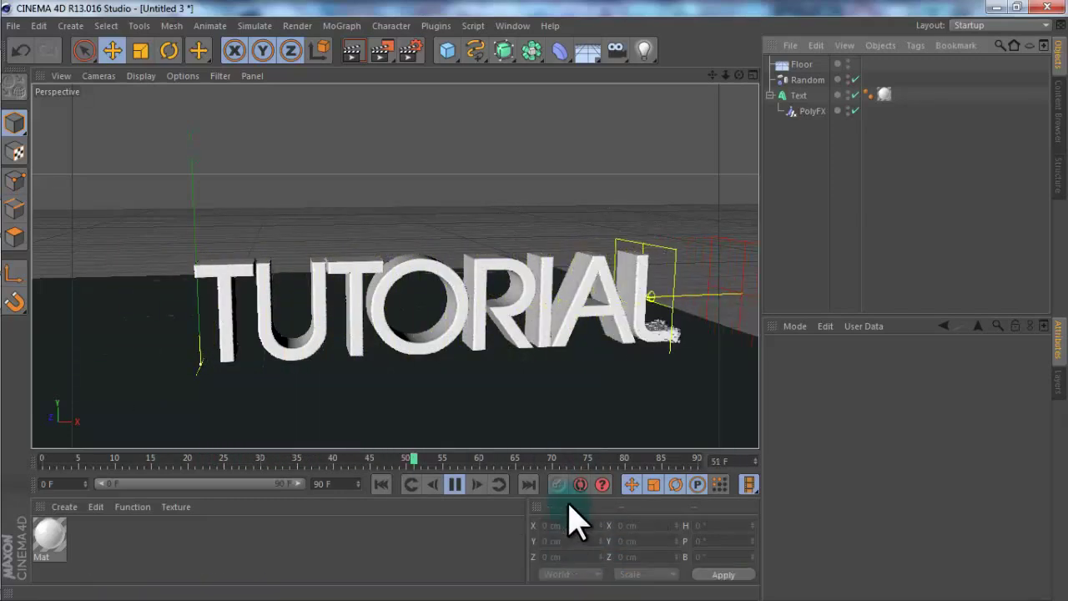
pyautogui.click(453, 485)
pyautogui.click(381, 485)
pyautogui.moveTo(112, 458); pyautogui.dragTo(262, 461)
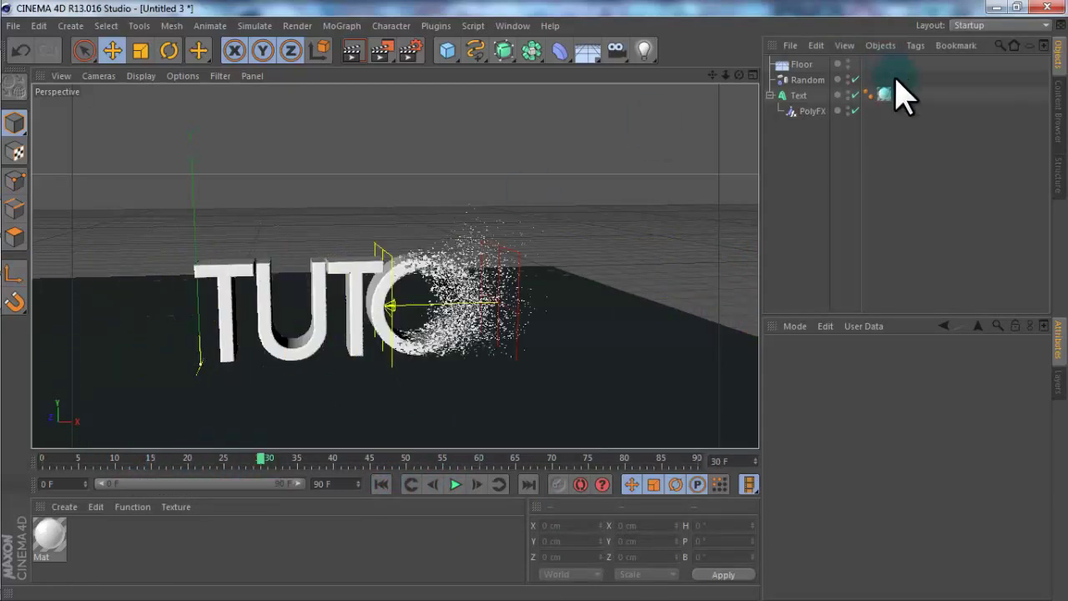
# Step: Render the view at frame 30, and create a second material with a grey color of about RGB 137, 142, 137
pyautogui.click(359, 57)
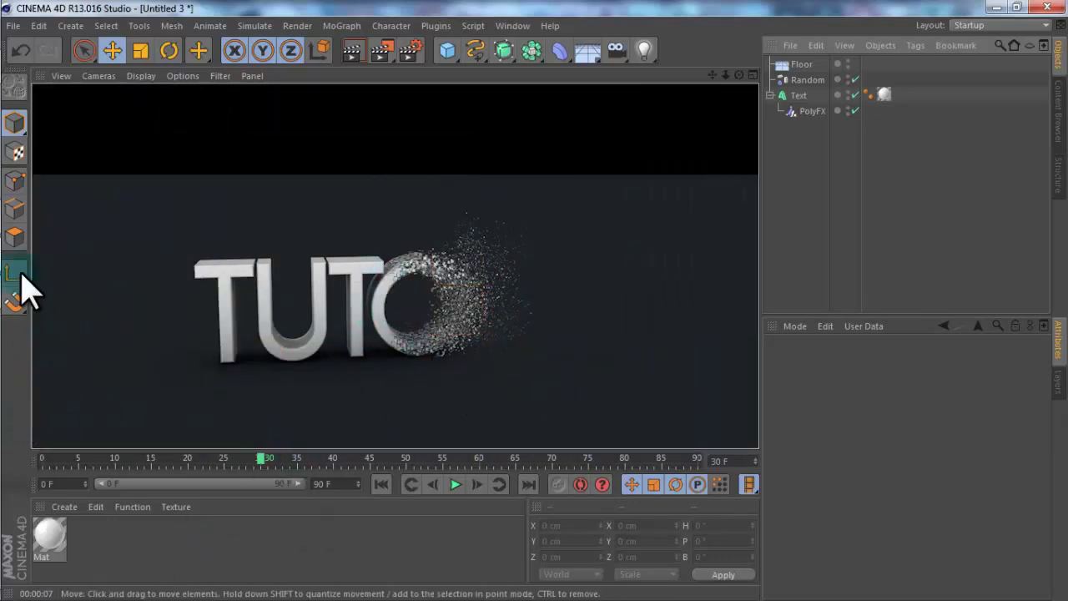
pyautogui.doubleClick(109, 564)
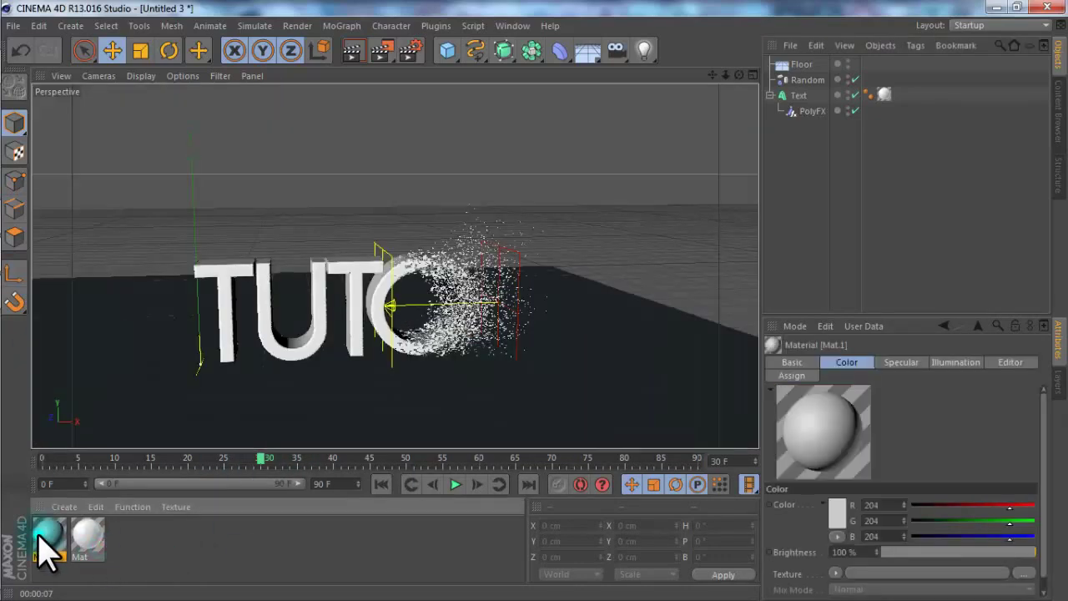
pyautogui.doubleClick(43, 547)
pyautogui.click(253, 270)
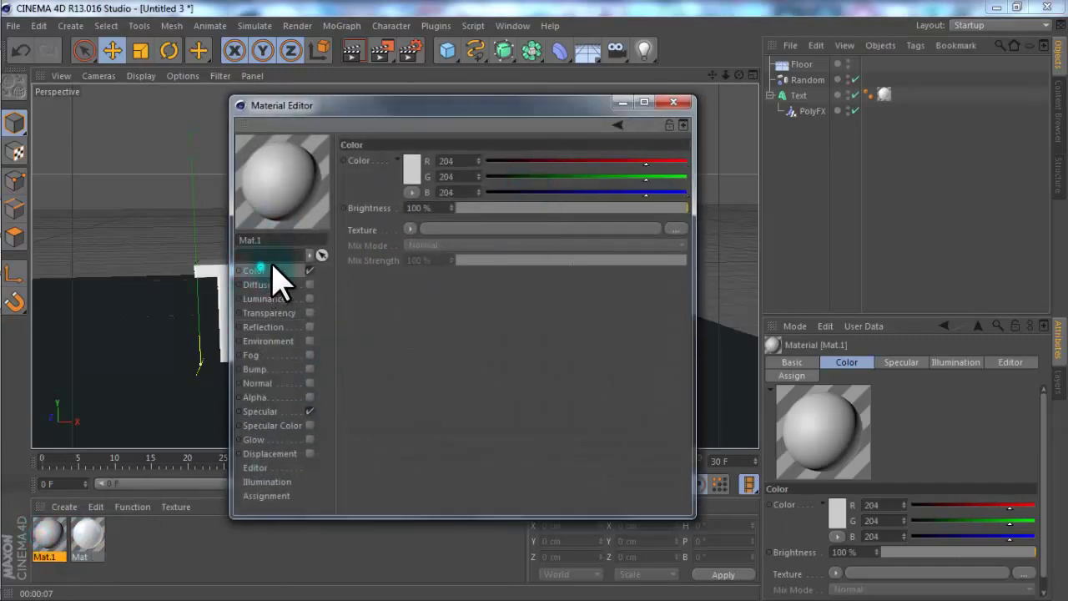
pyautogui.moveTo(578, 161); pyautogui.dragTo(613, 161)
pyautogui.moveTo(646, 176); pyautogui.dragTo(584, 162)
# Step: Enable the new material's Luminance at 75% brightness, disable its Specular channel, and apply the material to the Floor
pyautogui.click(310, 299)
pyautogui.moveTo(587, 207); pyautogui.dragTo(562, 213)
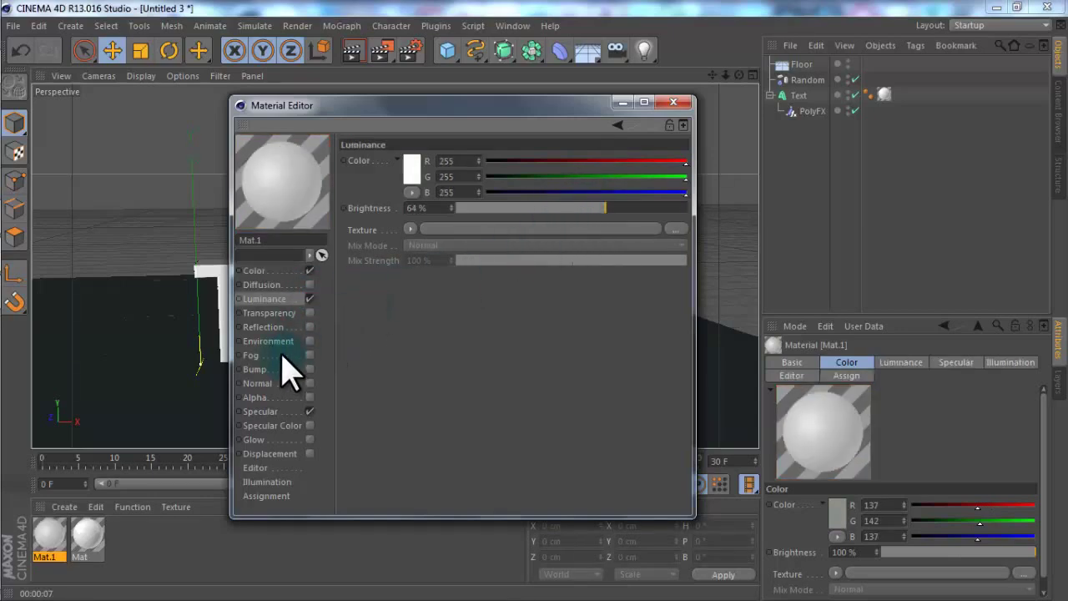
pyautogui.click(310, 413)
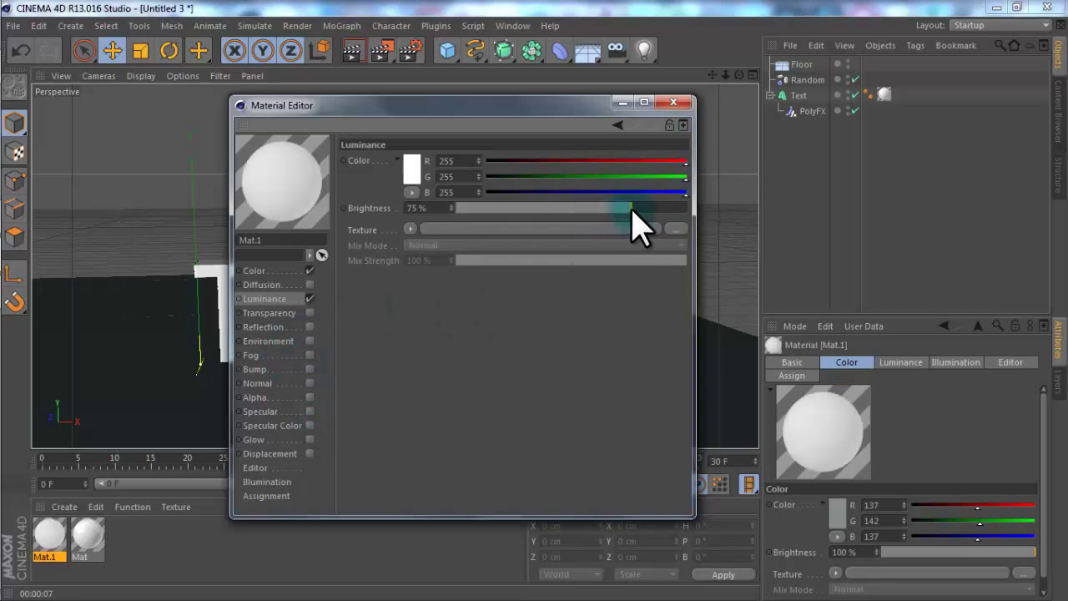
pyautogui.click(674, 102)
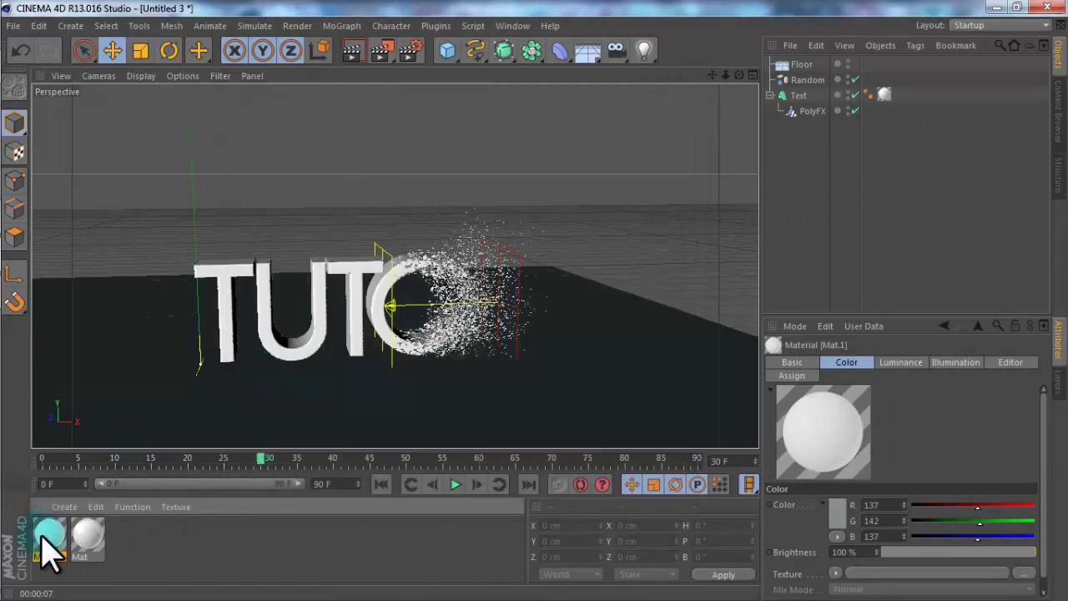
pyautogui.moveTo(45, 538); pyautogui.dragTo(801, 66)
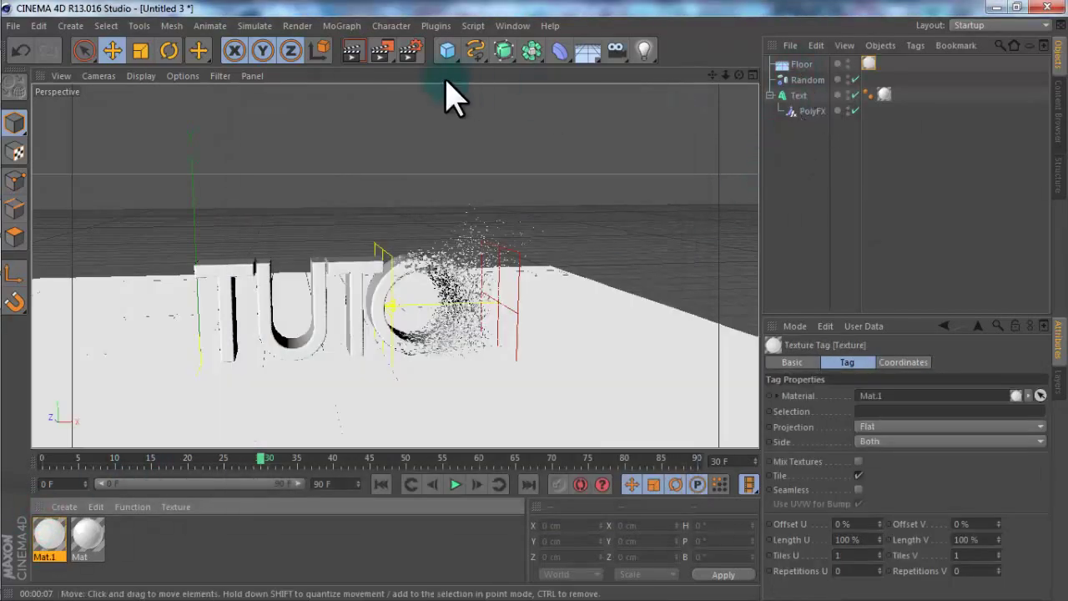
# Step: Scale the Floor to about 5.28 along X and 6.13 along Z, and render the view from a higher angle
pyautogui.click(803, 66)
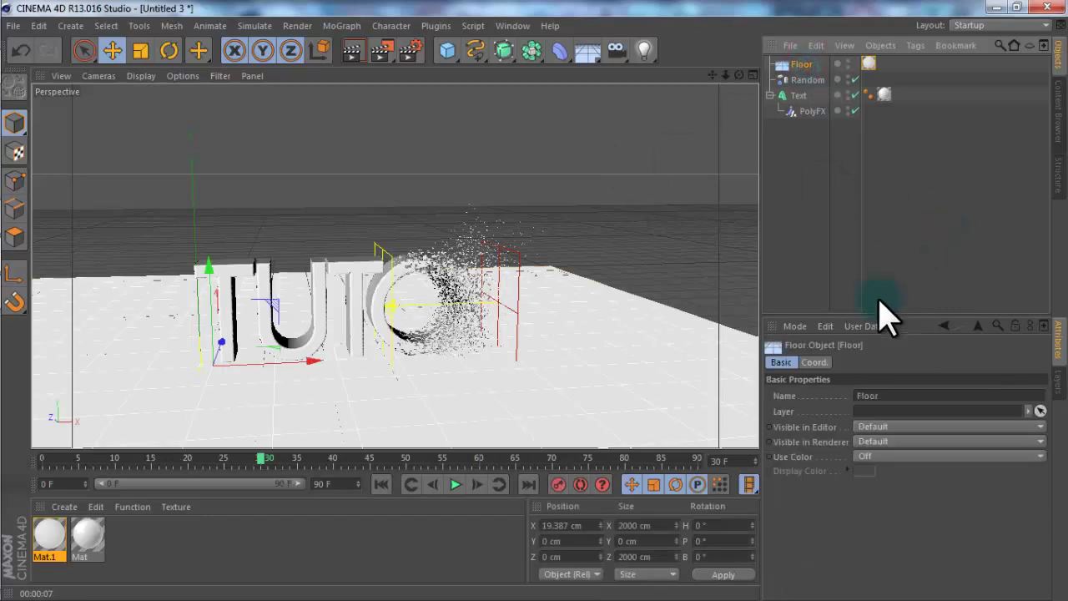
pyautogui.click(813, 363)
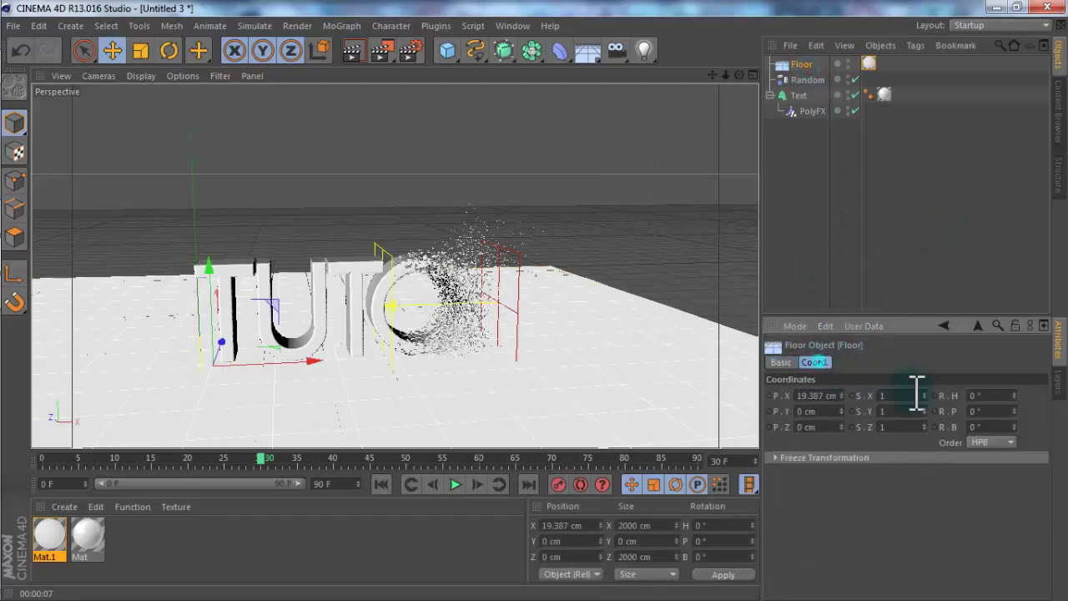
pyautogui.moveTo(924, 396); pyautogui.dragTo(947, 361)
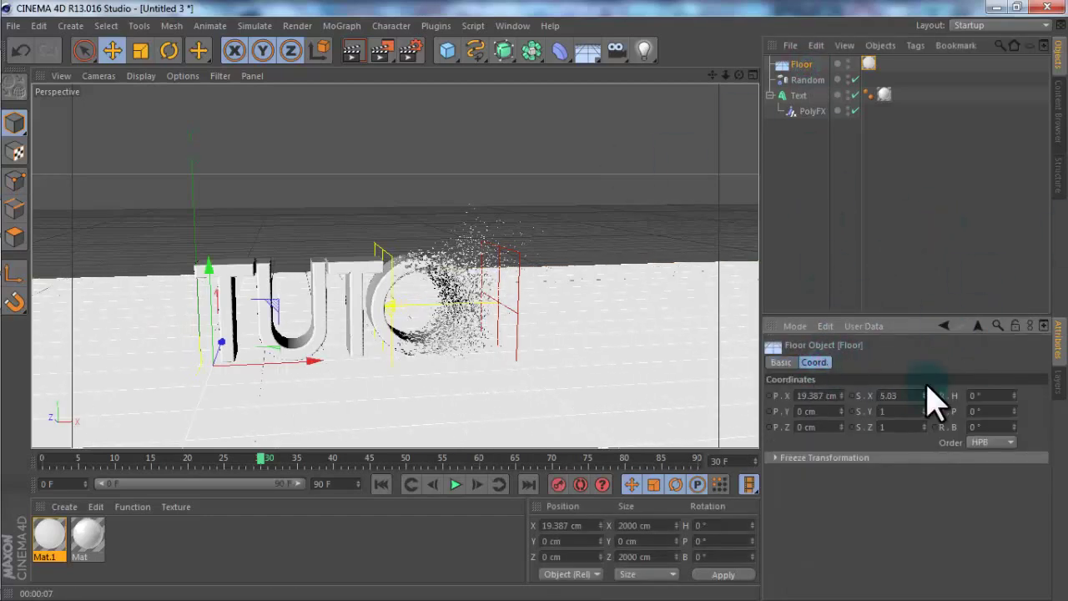
pyautogui.moveTo(925, 426)
pyautogui.mouseDown()
pyautogui.moveTo(960, 296)
pyautogui.moveTo(917, 413)
pyautogui.mouseUp()
pyautogui.moveTo(739, 75); pyautogui.dragTo(534, 309)
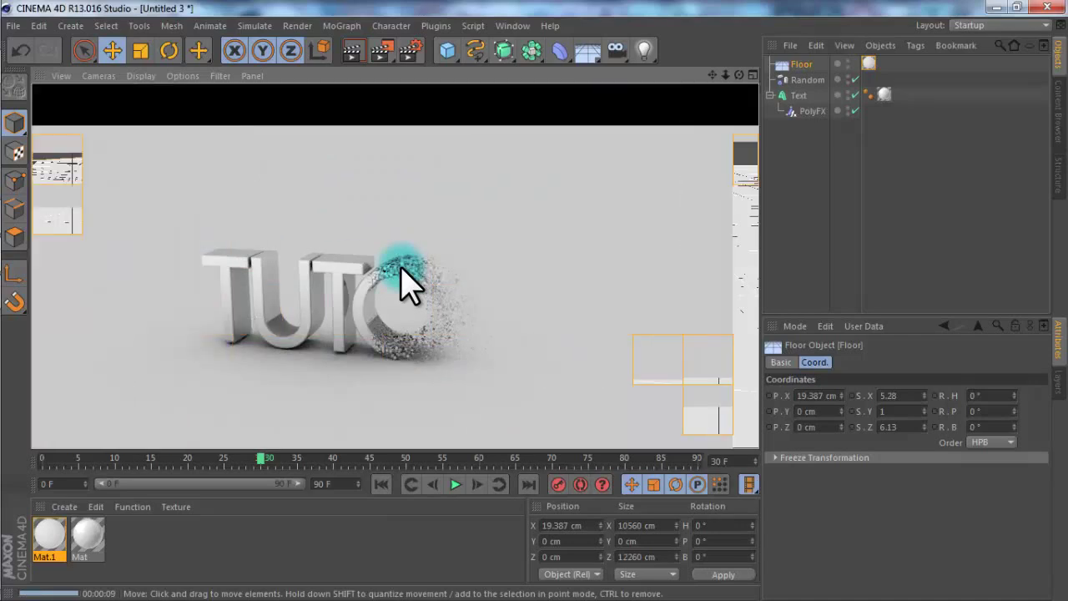
# Step: Add Global Illumination to the render settings with Stochastic Samples and Record Density both set to Low, and render the view
pyautogui.click(410, 53)
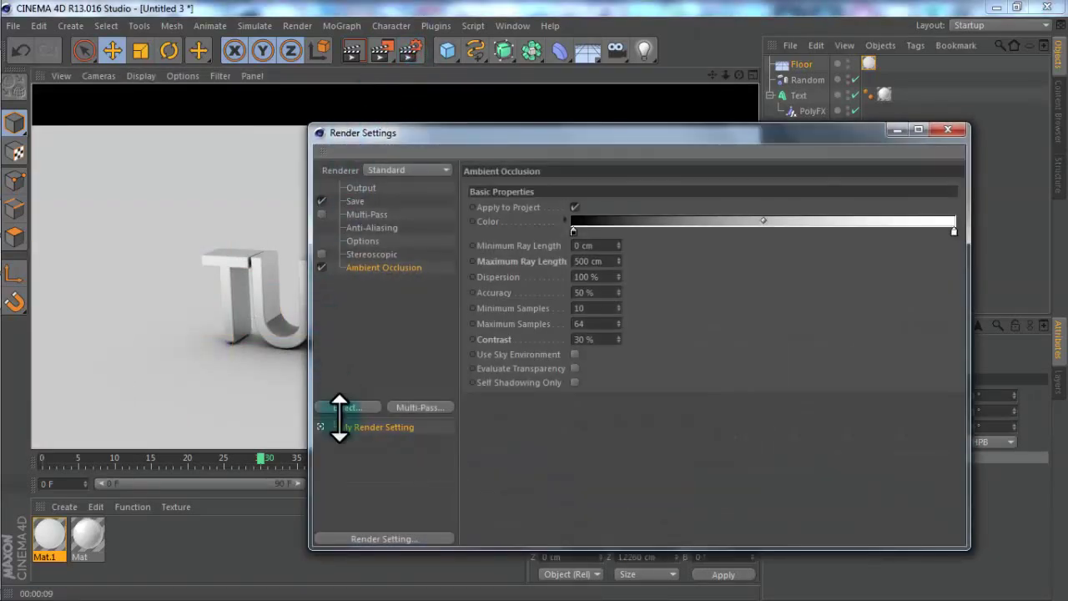
pyautogui.click(347, 407)
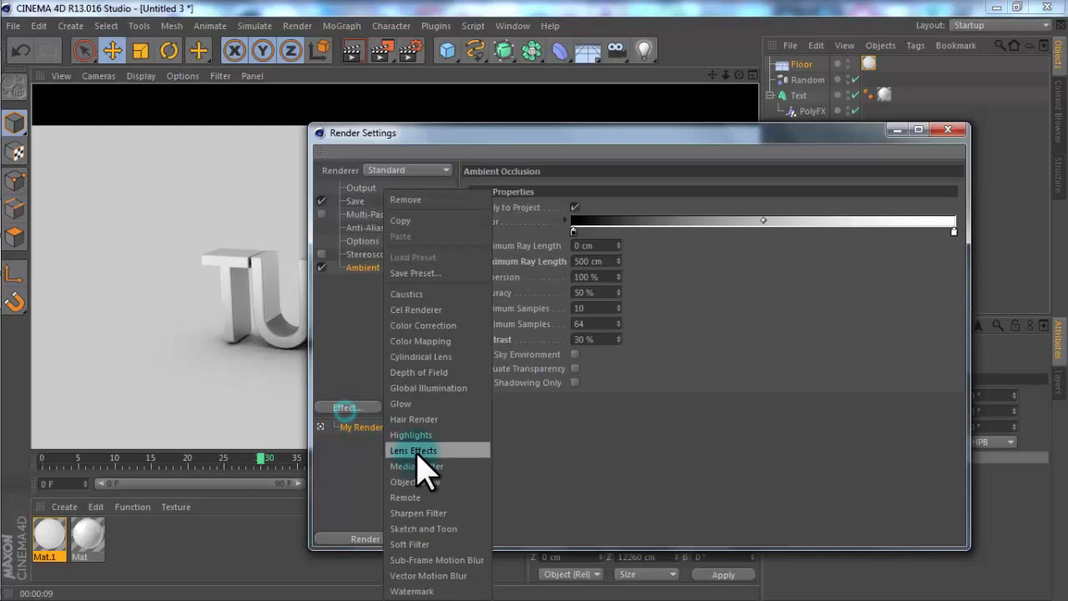
pyautogui.click(471, 393)
pyautogui.click(610, 190)
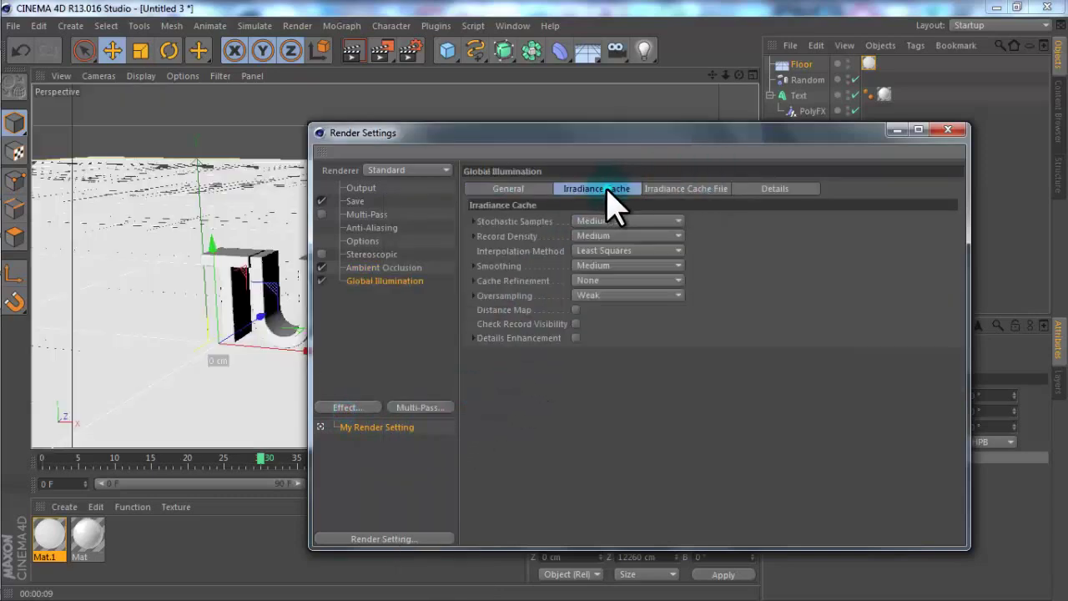
pyautogui.click(601, 221)
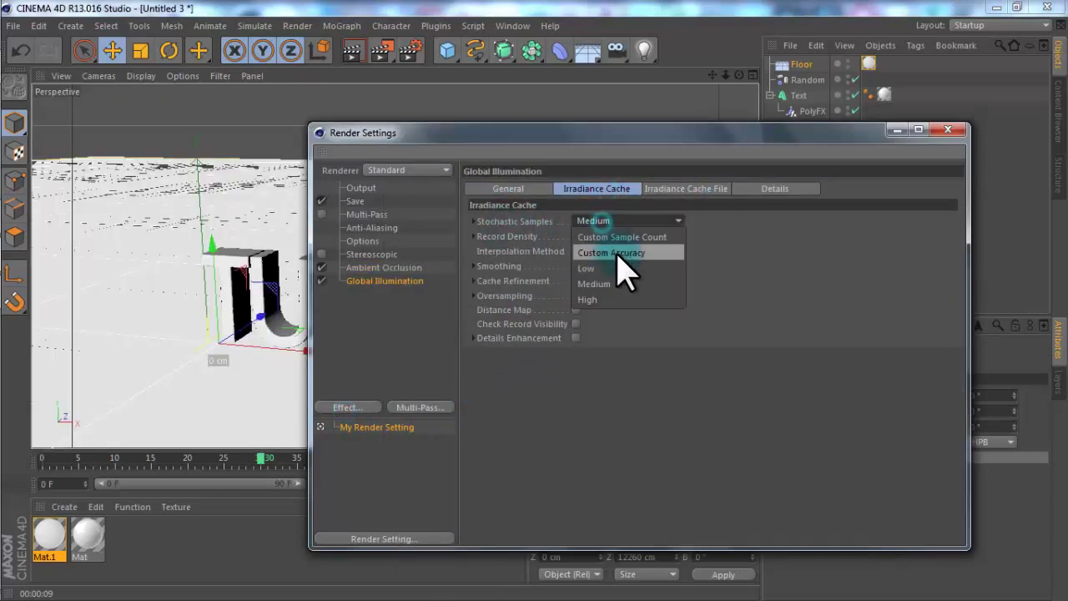
pyautogui.click(619, 265)
pyautogui.click(614, 236)
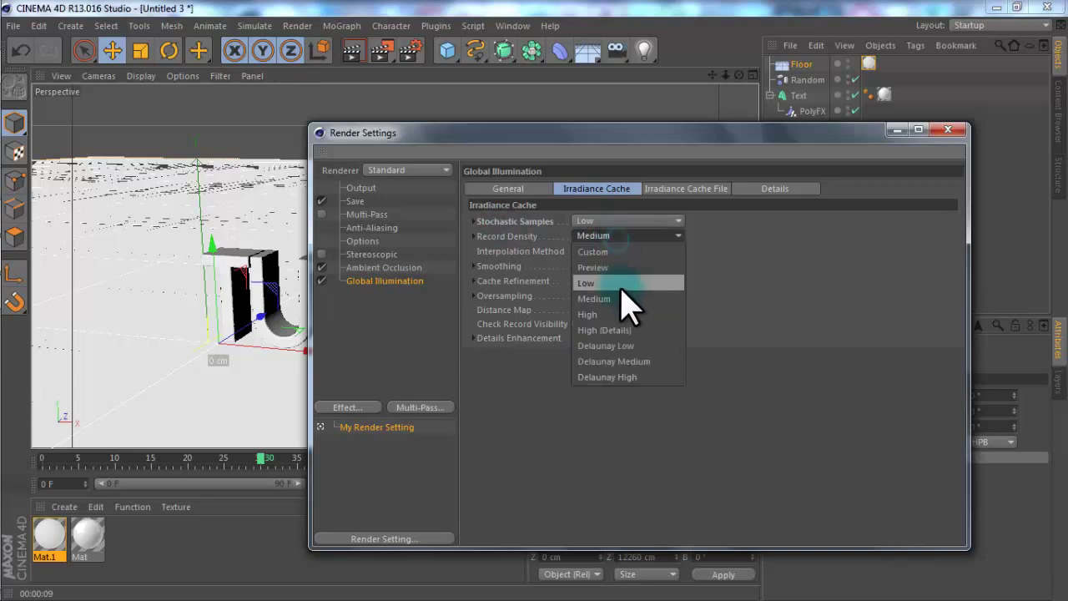
pyautogui.click(626, 281)
pyautogui.click(952, 131)
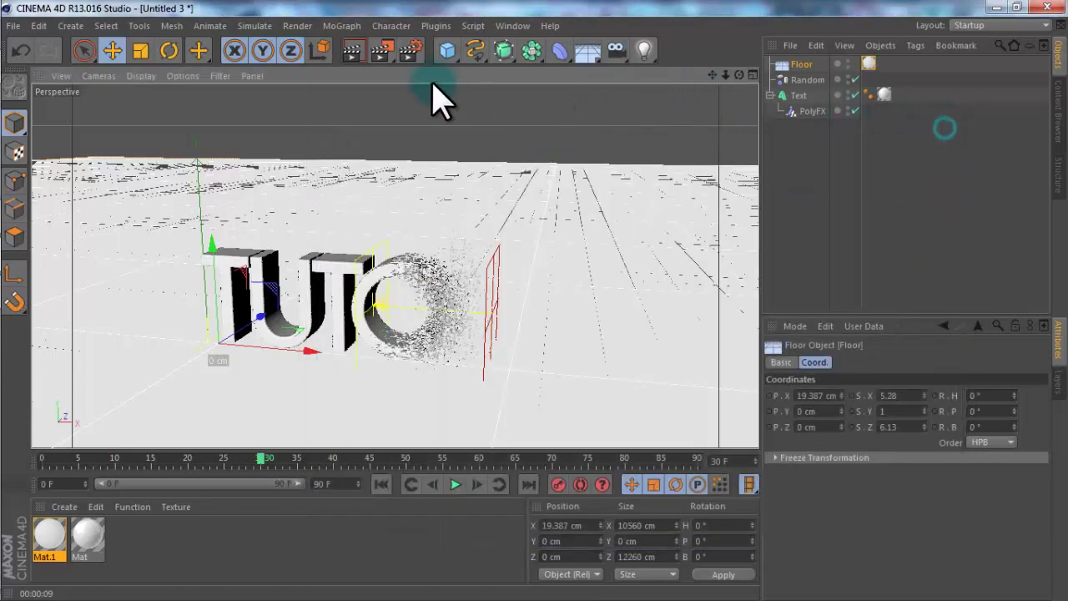
pyautogui.click(352, 51)
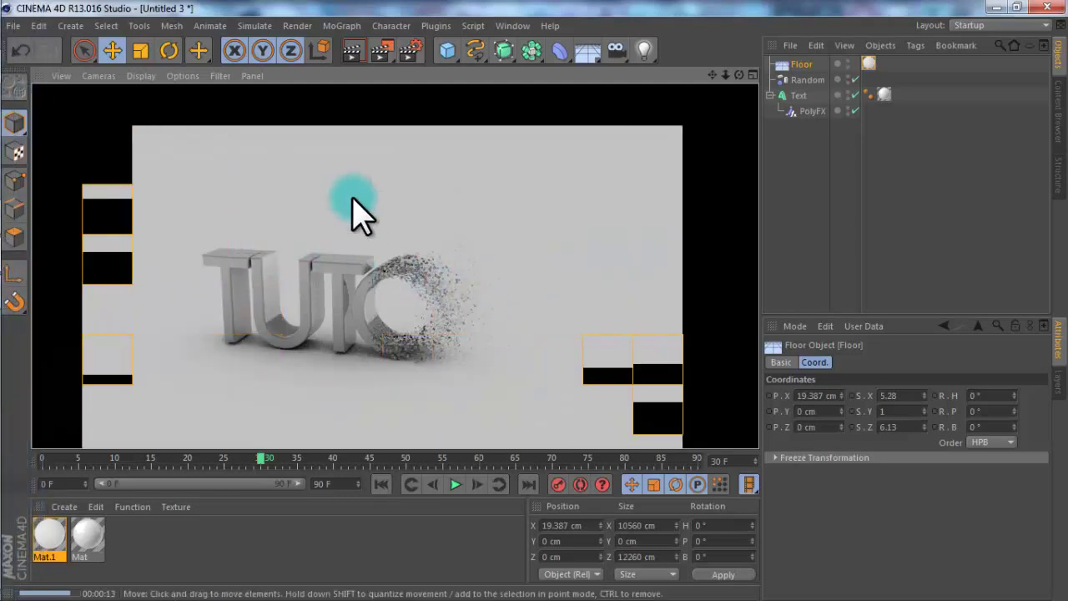
pyautogui.click(579, 338)
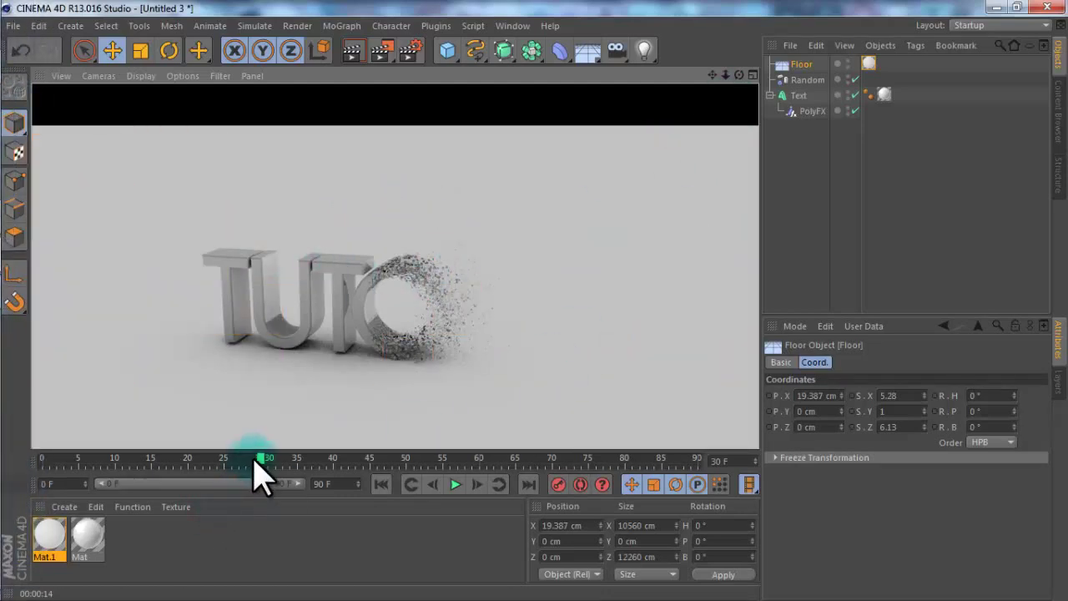
# Step: Reframe the text, add a camera at about X -250, Y 226, Z -850 cm with the timeline on frame 0, and look through it
pyautogui.moveTo(261, 474); pyautogui.dragTo(52, 477)
pyautogui.click(536, 307)
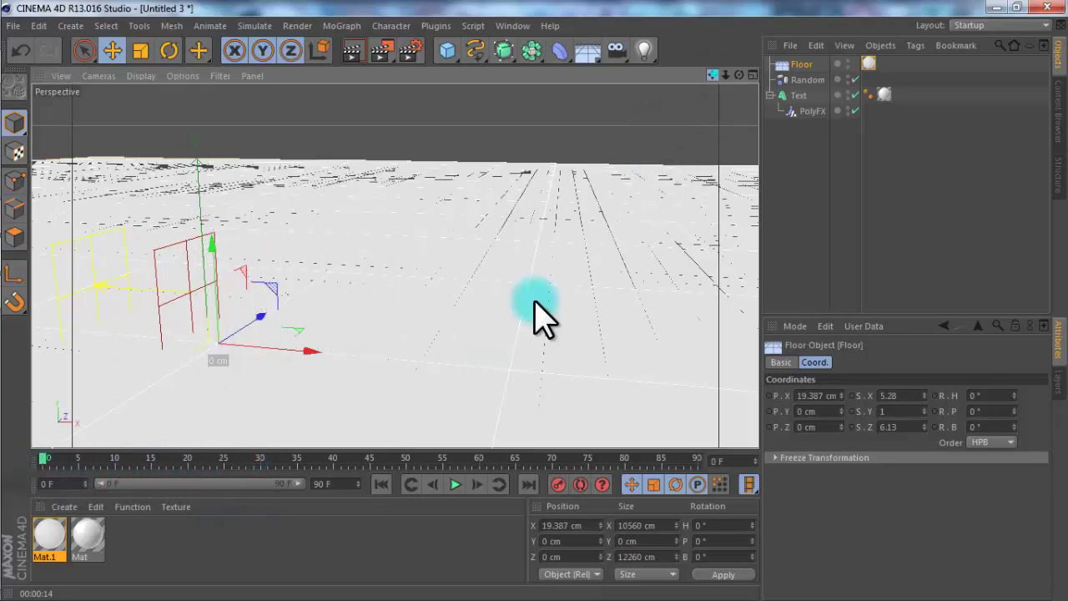
pyautogui.keyDown('alt'); pyautogui.moveTo(535, 313); pyautogui.dragTo(537, 318); pyautogui.keyUp('alt')
pyautogui.moveTo(738, 74); pyautogui.dragTo(250, 359)
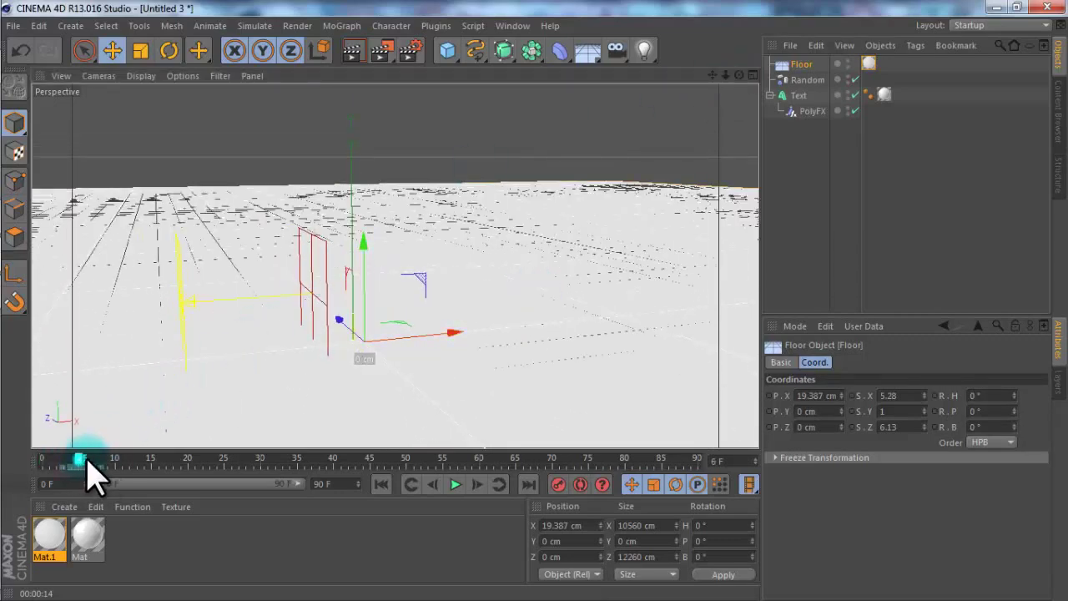
pyautogui.moveTo(89, 460); pyautogui.dragTo(241, 459)
pyautogui.moveTo(727, 79); pyautogui.dragTo(533, 300)
pyautogui.moveTo(727, 78); pyautogui.dragTo(539, 303)
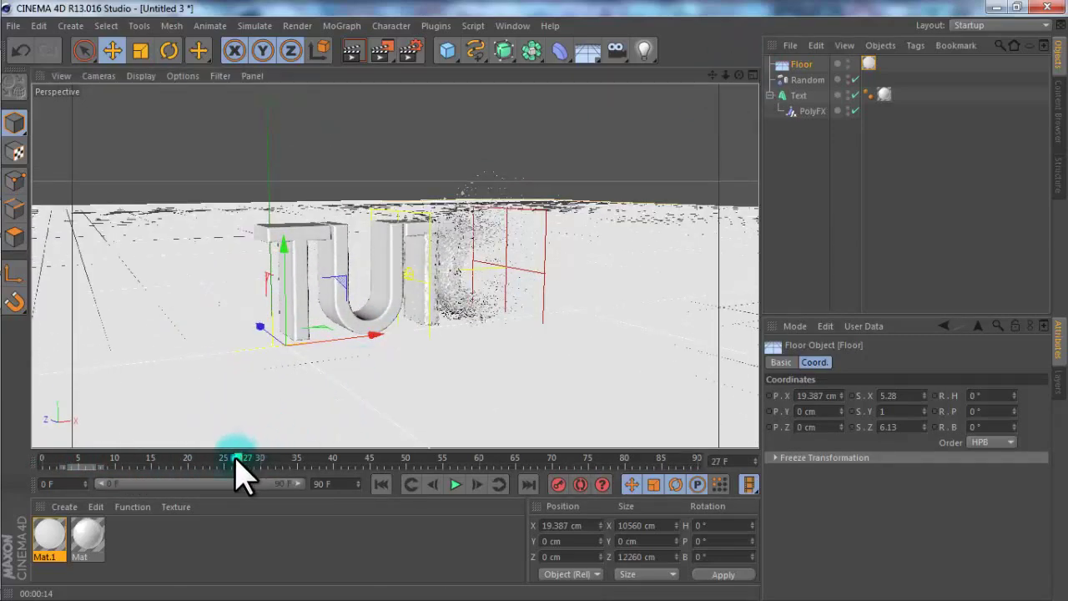
pyautogui.moveTo(236, 467); pyautogui.dragTo(41, 460)
pyautogui.moveTo(620, 53); pyautogui.dragTo(649, 68)
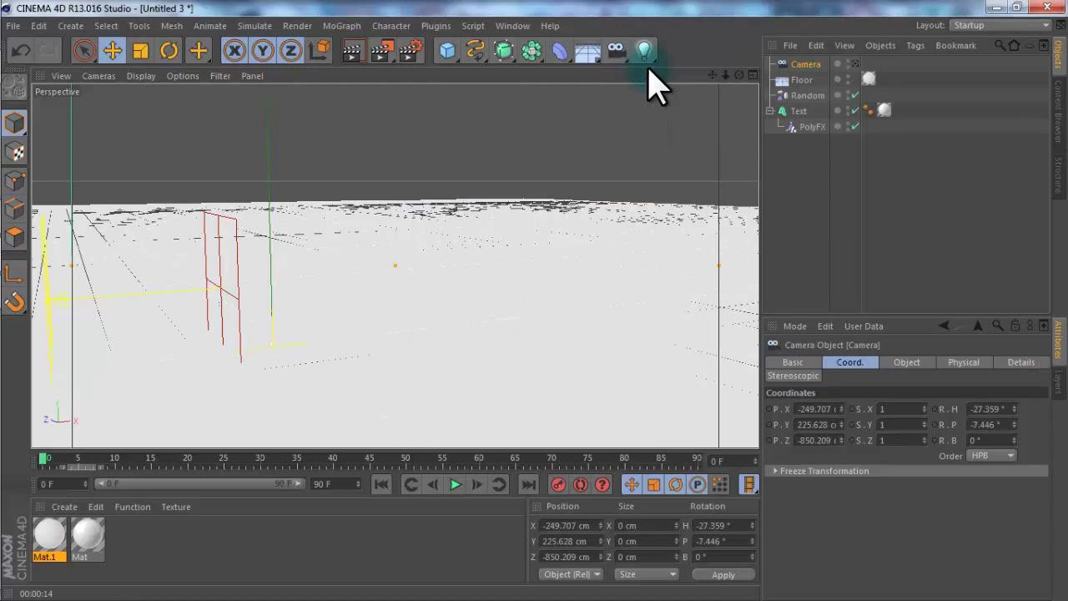
pyautogui.click(99, 76)
pyautogui.moveTo(117, 115)
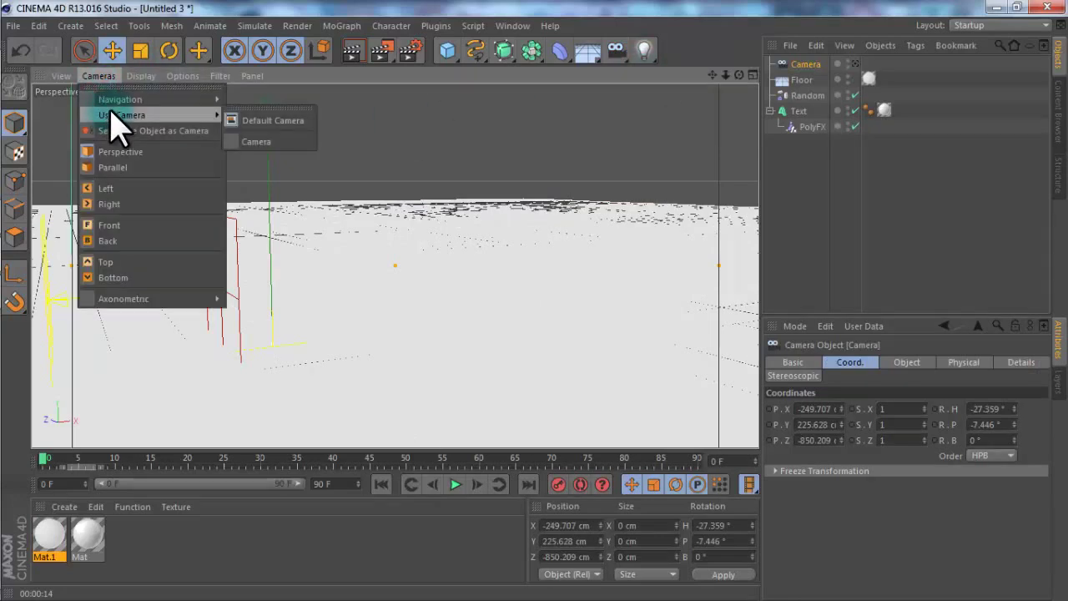
pyautogui.click(280, 143)
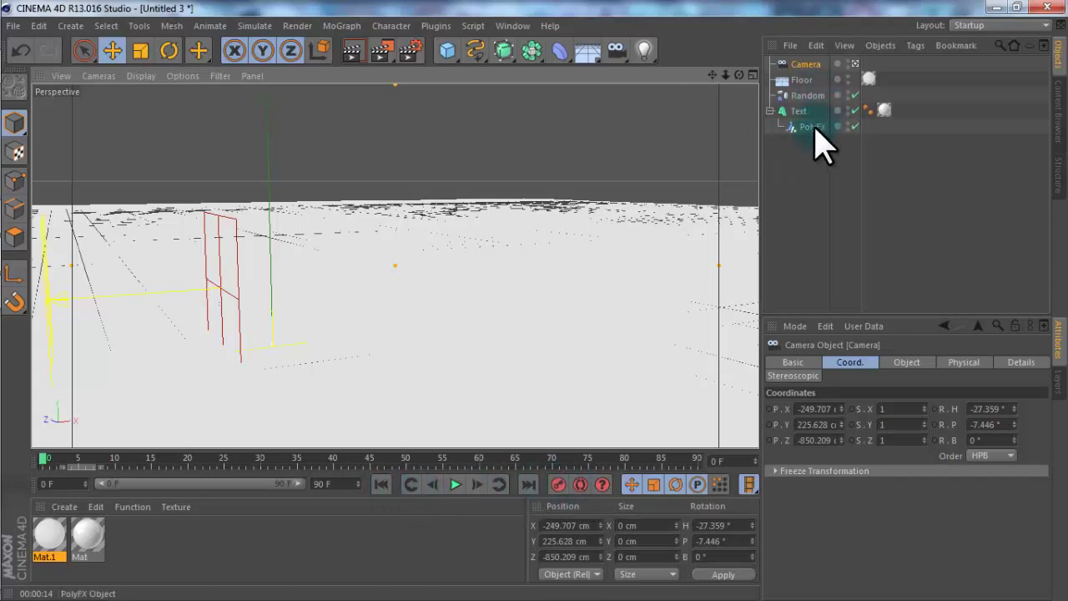
# Step: Autokey the camera from its frame 0 view to about X 913, Y 317, Z -950 cm at frame 60, and switch autokeying off
pyautogui.click(579, 485)
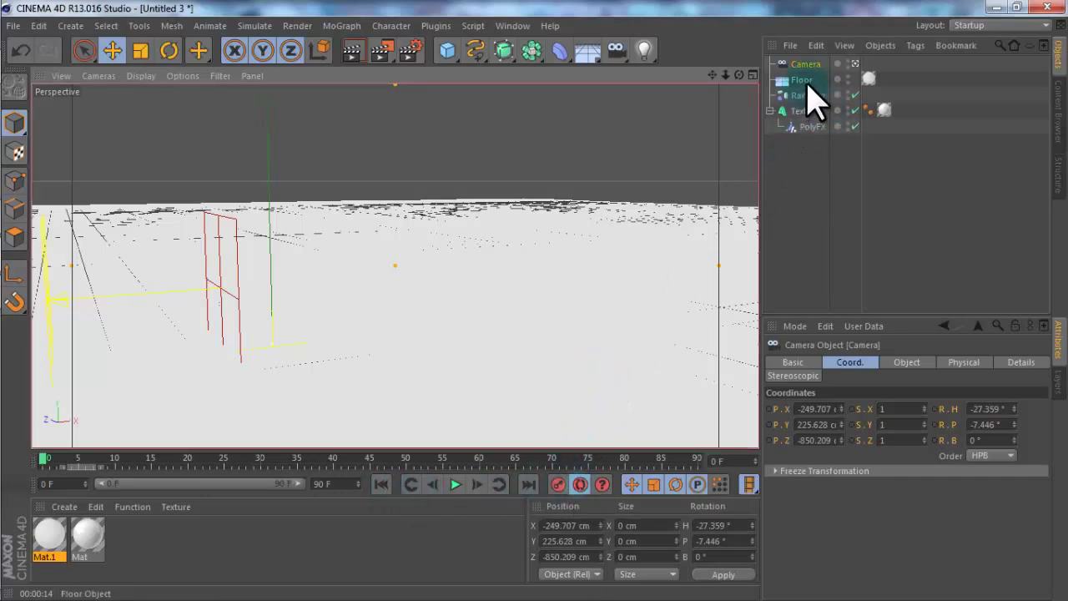
pyautogui.moveTo(348, 326); pyautogui.dragTo(324, 343)
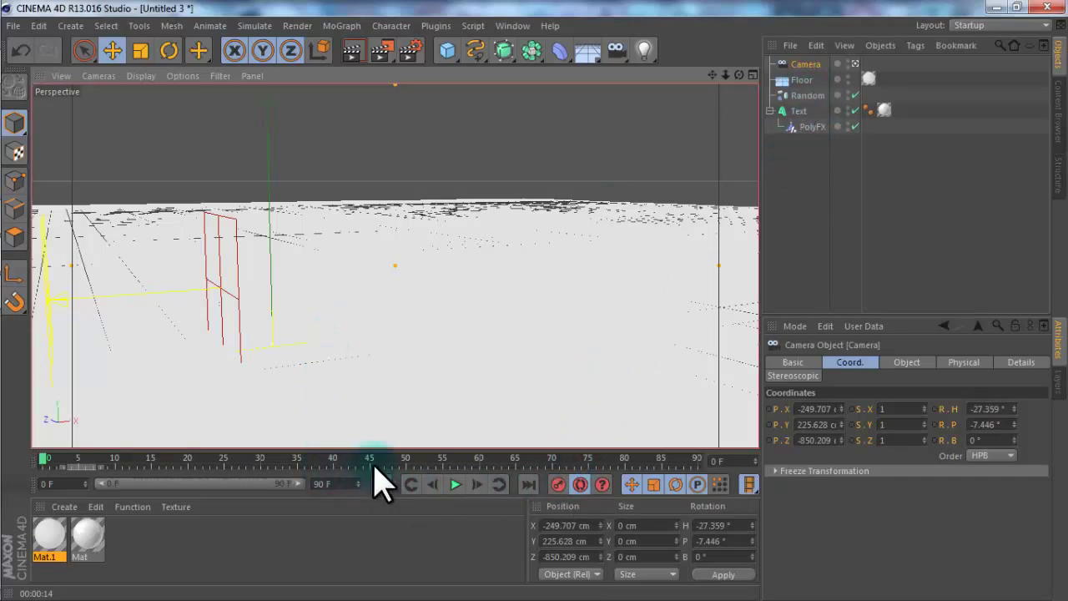
pyautogui.click(479, 458)
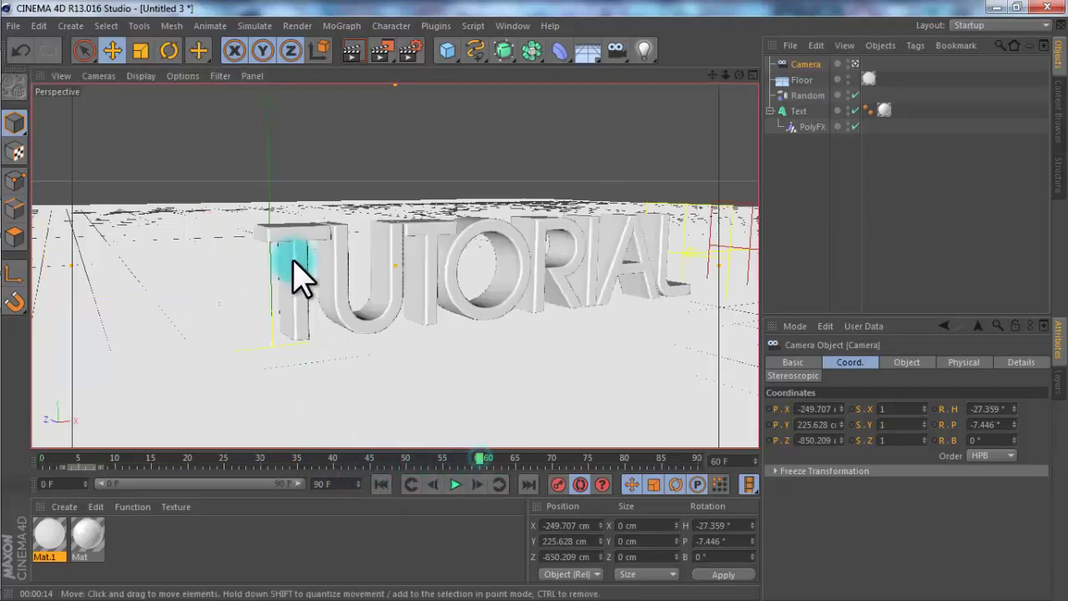
pyautogui.click(741, 75)
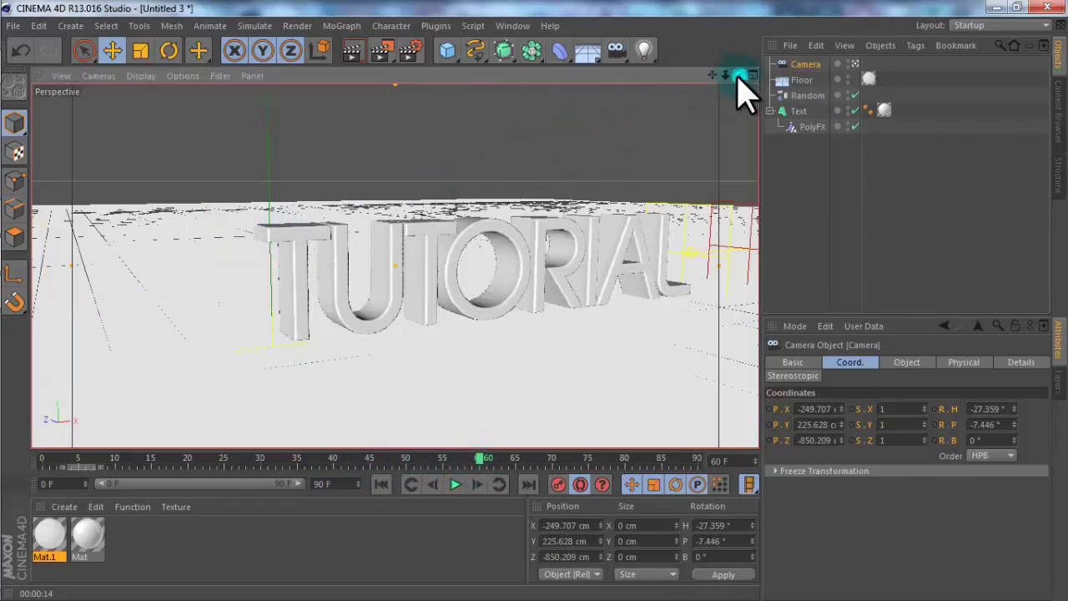
pyautogui.moveTo(712, 75)
pyautogui.mouseDown()
pyautogui.moveTo(520, 322)
pyautogui.moveTo(534, 324)
pyautogui.moveTo(712, 75)
pyautogui.moveTo(534, 317)
pyautogui.moveTo(731, 74)
pyautogui.moveTo(520, 303)
pyautogui.moveTo(506, 302)
pyautogui.moveTo(529, 303)
pyautogui.moveTo(731, 73)
pyautogui.moveTo(544, 315)
pyautogui.moveTo(734, 74)
pyautogui.moveTo(534, 309)
pyautogui.moveTo(706, 76)
pyautogui.mouseUp()
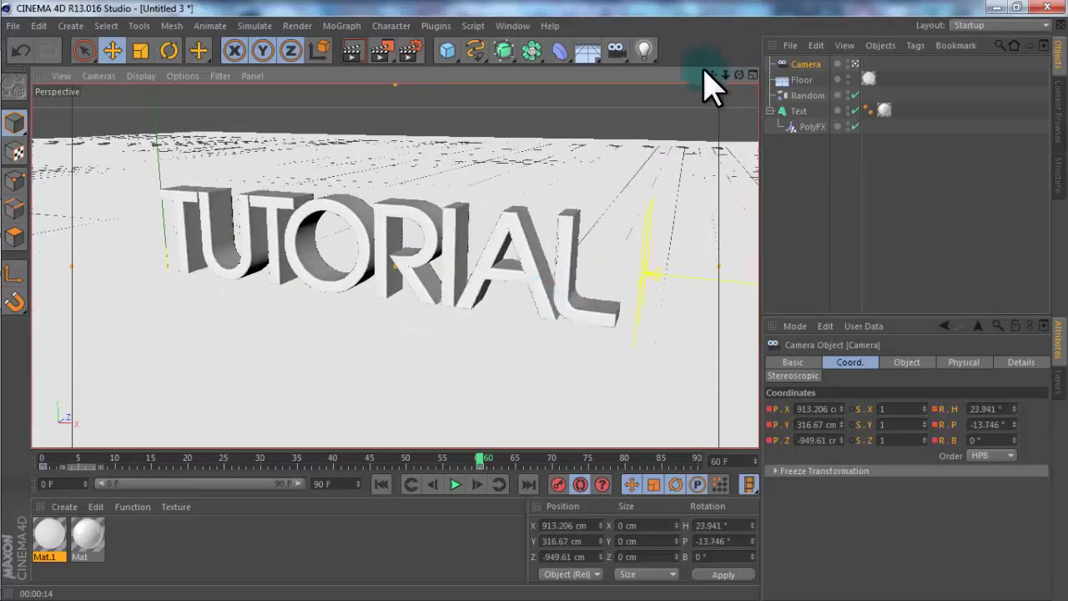
pyautogui.click(578, 485)
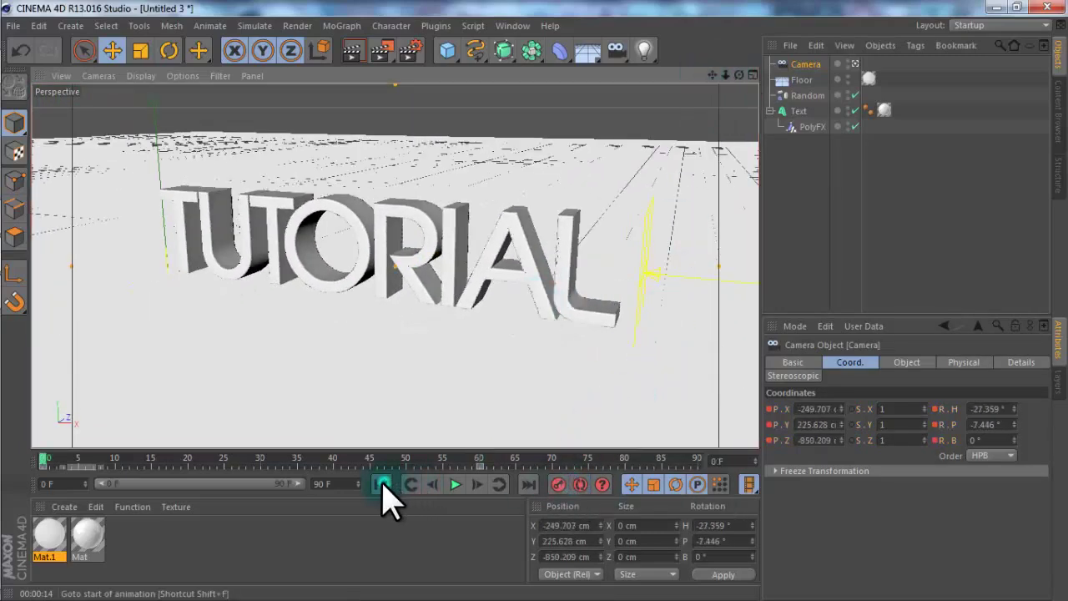
# Step: Play the camera animation from frame 0, scrub the timeline to frame 33 and render the view
pyautogui.click(383, 484)
pyautogui.click(455, 484)
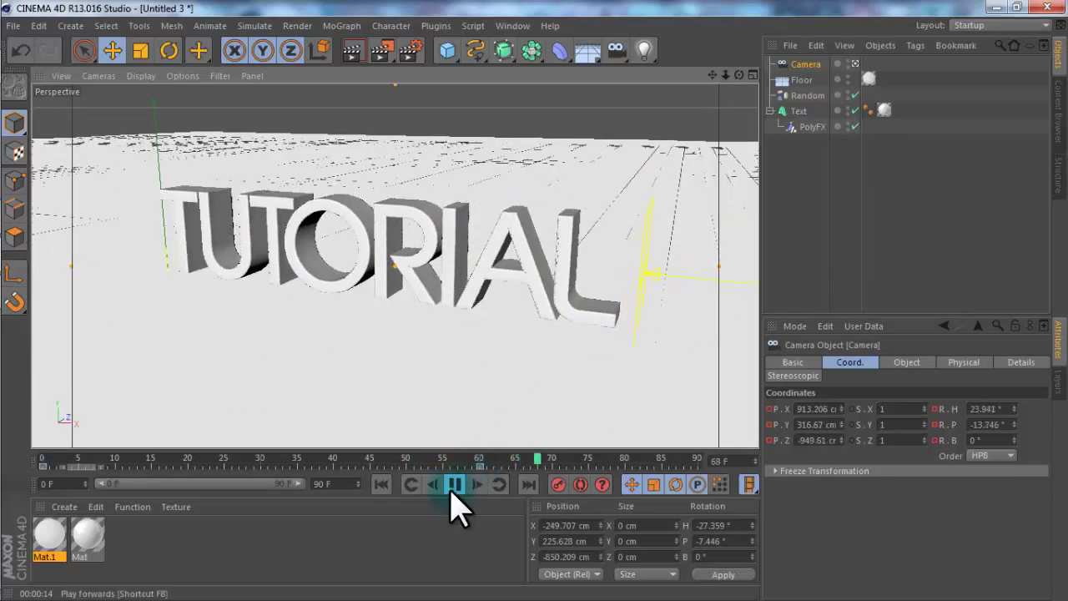
pyautogui.click(376, 488)
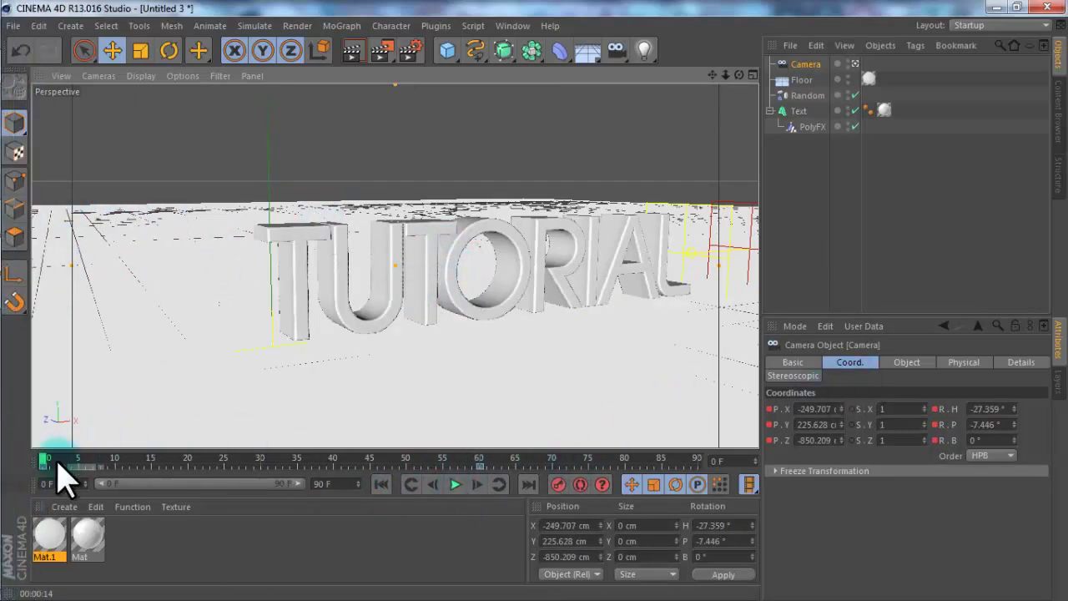
pyautogui.moveTo(63, 459)
pyautogui.mouseDown()
pyautogui.moveTo(531, 461)
pyautogui.moveTo(43, 457)
pyautogui.mouseUp()
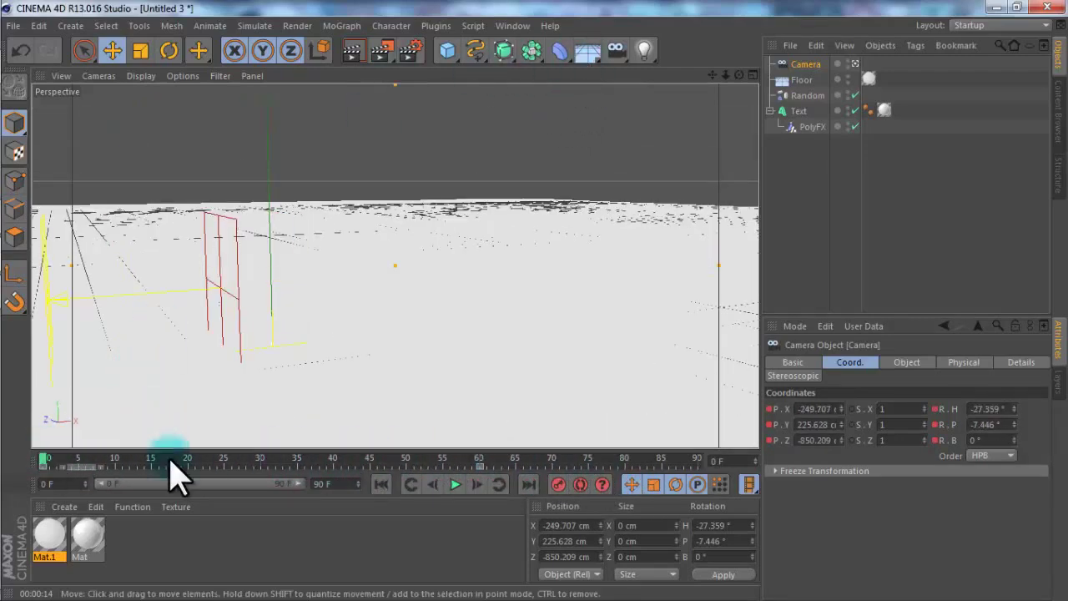
pyautogui.moveTo(202, 461); pyautogui.dragTo(284, 457)
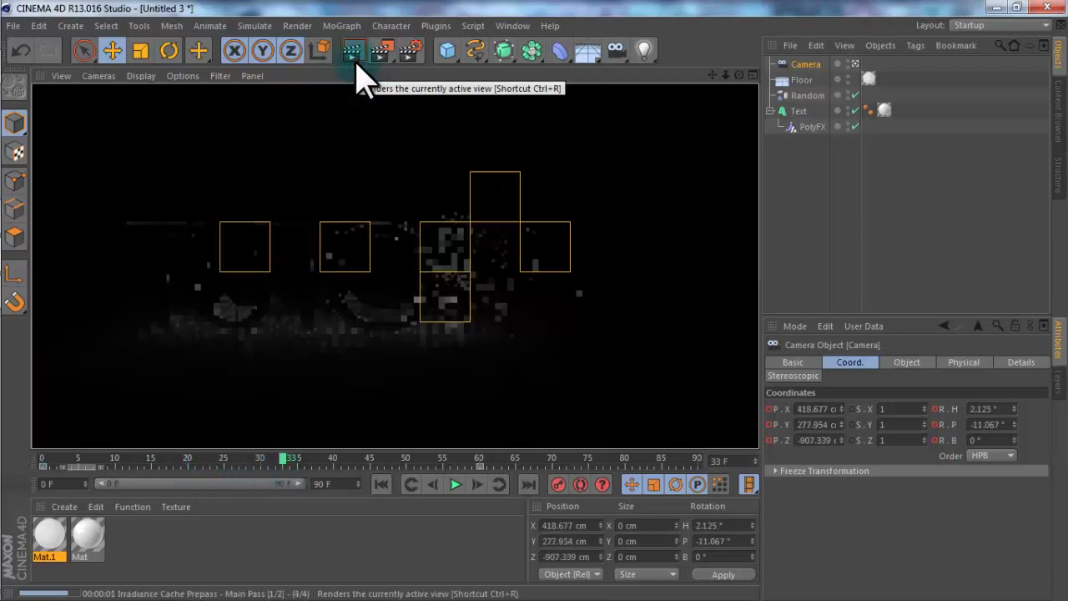
pyautogui.click(11, 300)
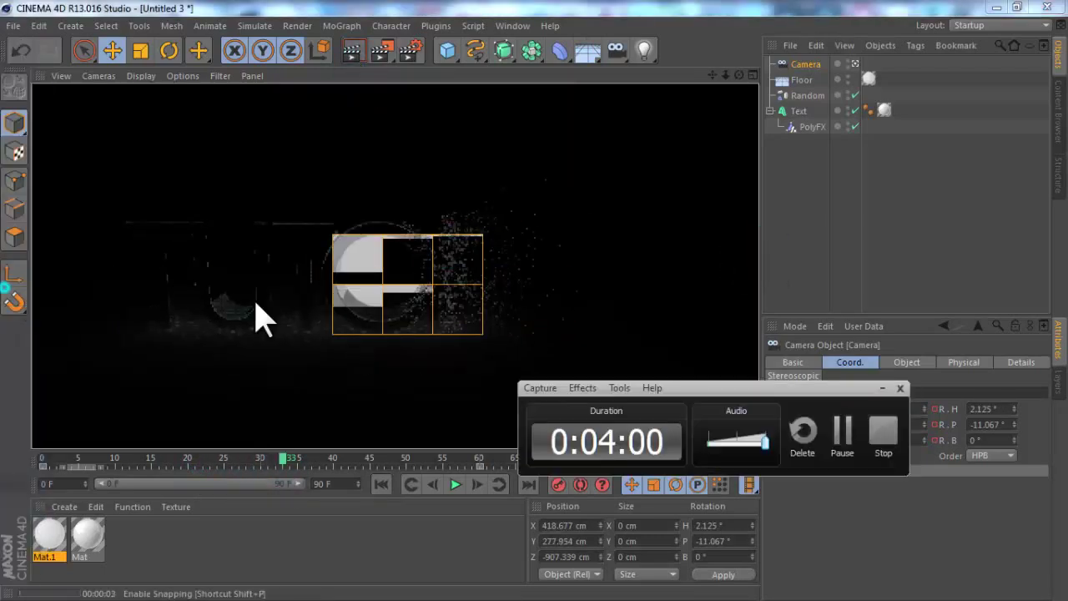
pyautogui.click(845, 429)
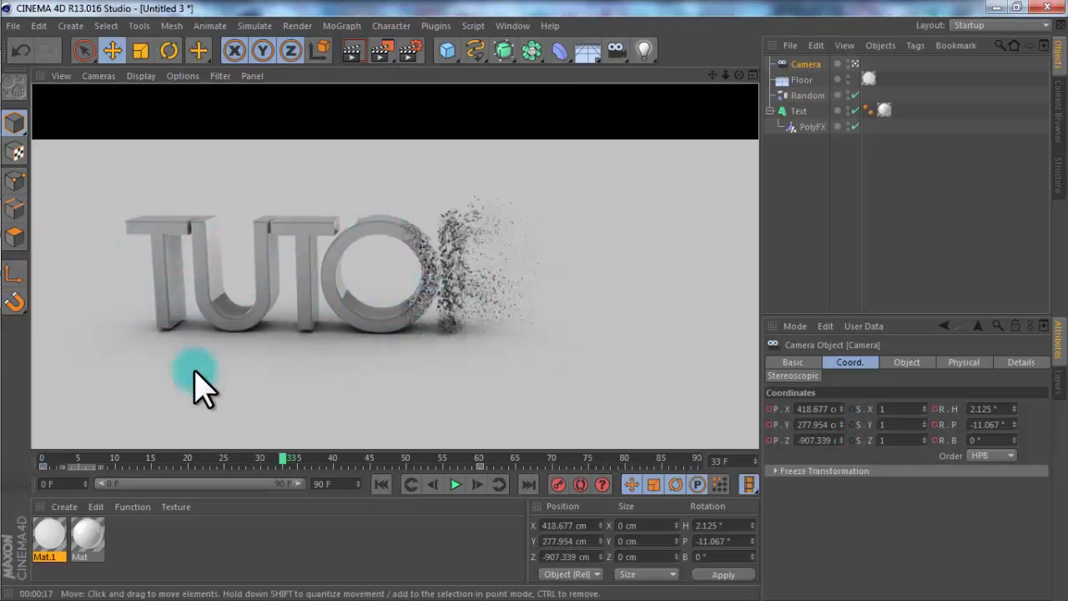
# Step: Duplicate the glossy white Mat material used on the text
pyautogui.click(96, 507)
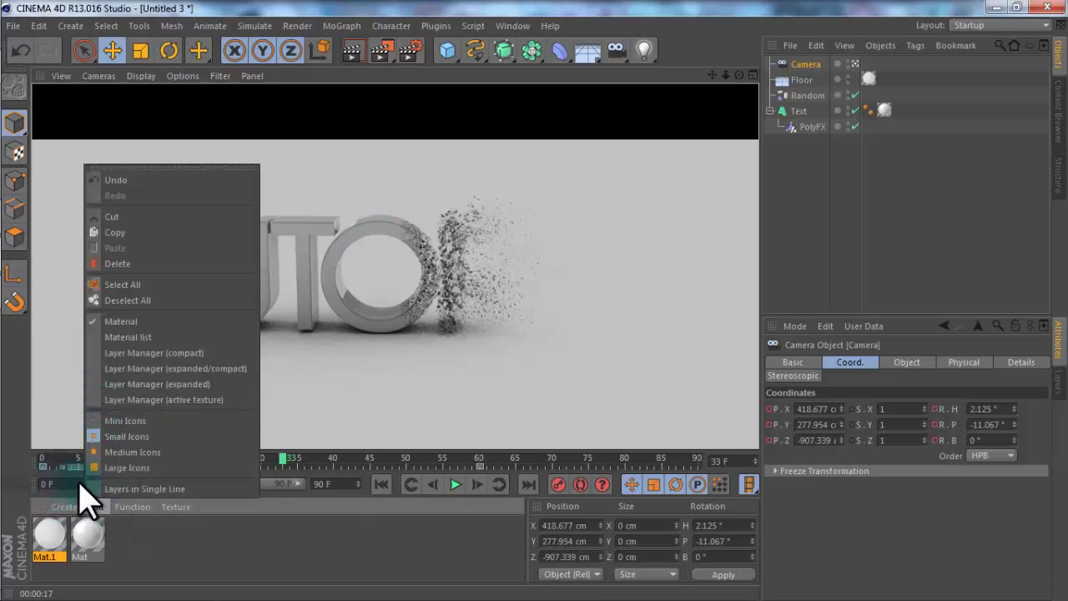
pyautogui.click(161, 555)
pyautogui.click(88, 538)
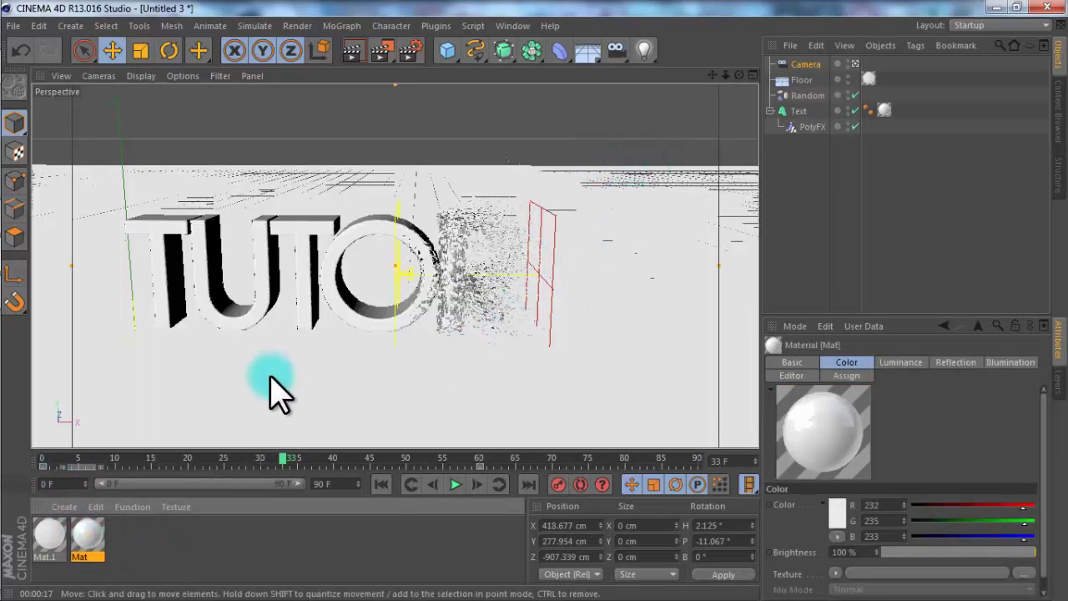
pyautogui.hotkey('ctrl', 'v')
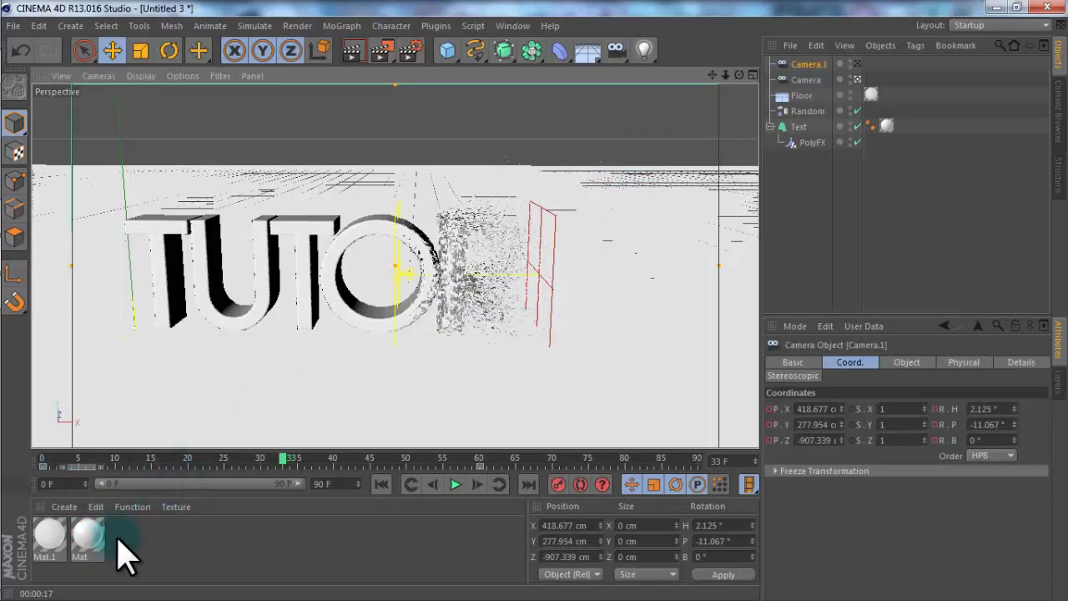
pyautogui.click(88, 538)
pyautogui.hotkey('ctrl', 'c')
pyautogui.hotkey('ctrl', 'v')
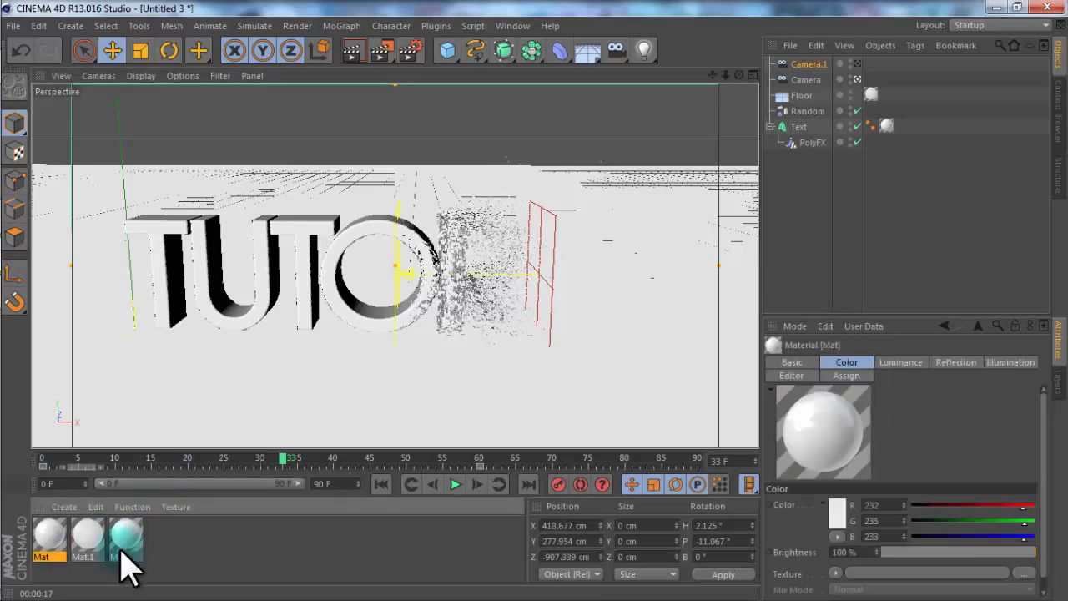
# Step: Recolour the duplicated material near-black with R 17, G 16, B 15 and disable its Luminance channel
pyautogui.doubleClick(48, 543)
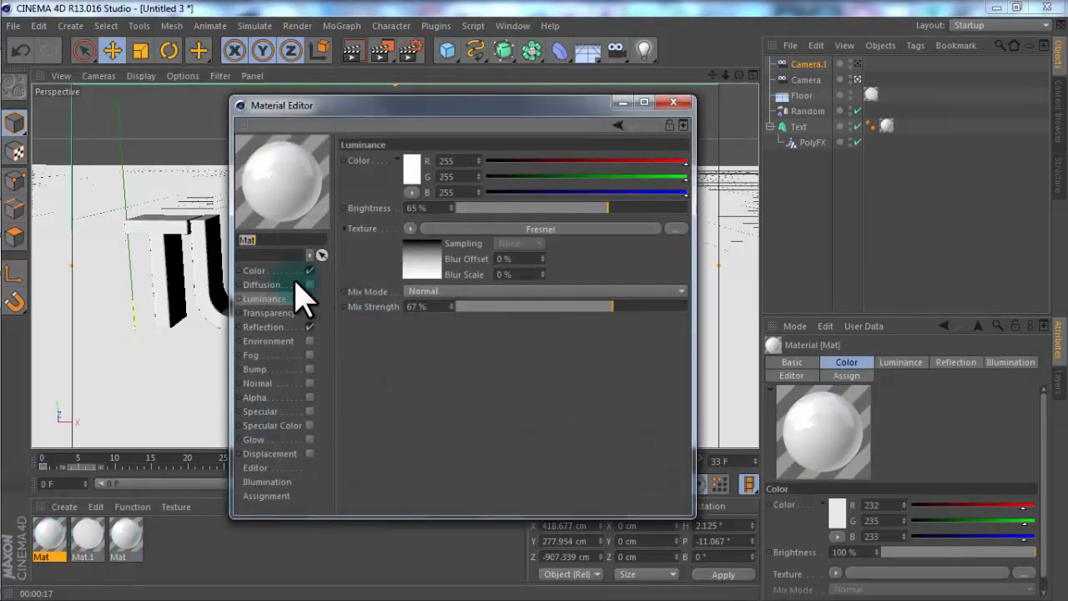
pyautogui.click(283, 270)
pyautogui.click(523, 160)
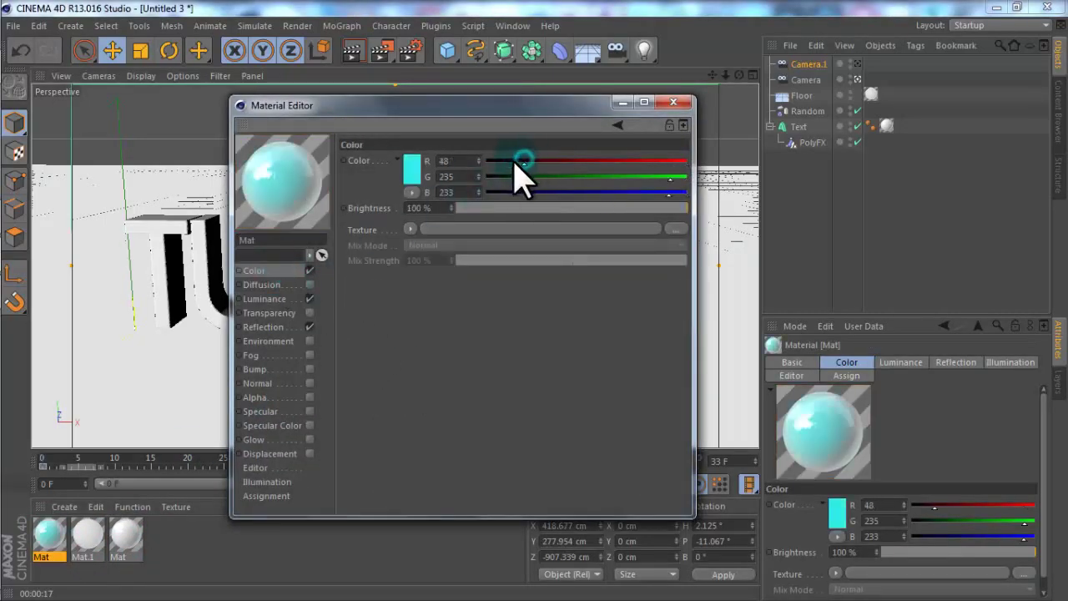
pyautogui.click(499, 176)
pyautogui.click(499, 192)
pyautogui.click(309, 298)
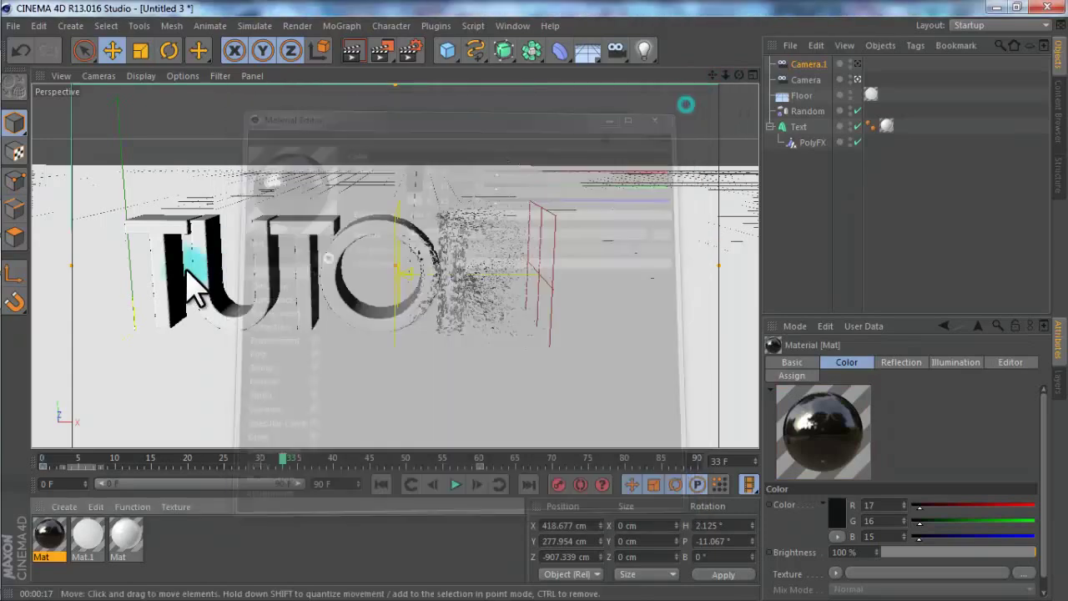
# Step: Apply the black material to the Text object, restrict it to selection R1 and render the view
pyautogui.moveTo(48, 534); pyautogui.dragTo(806, 126)
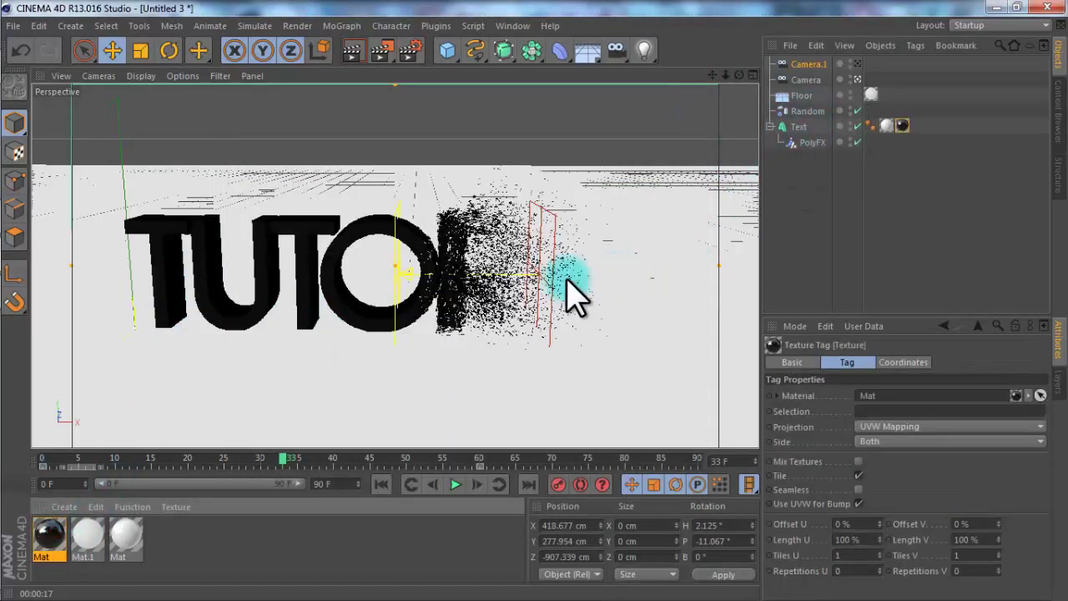
pyautogui.click(886, 409)
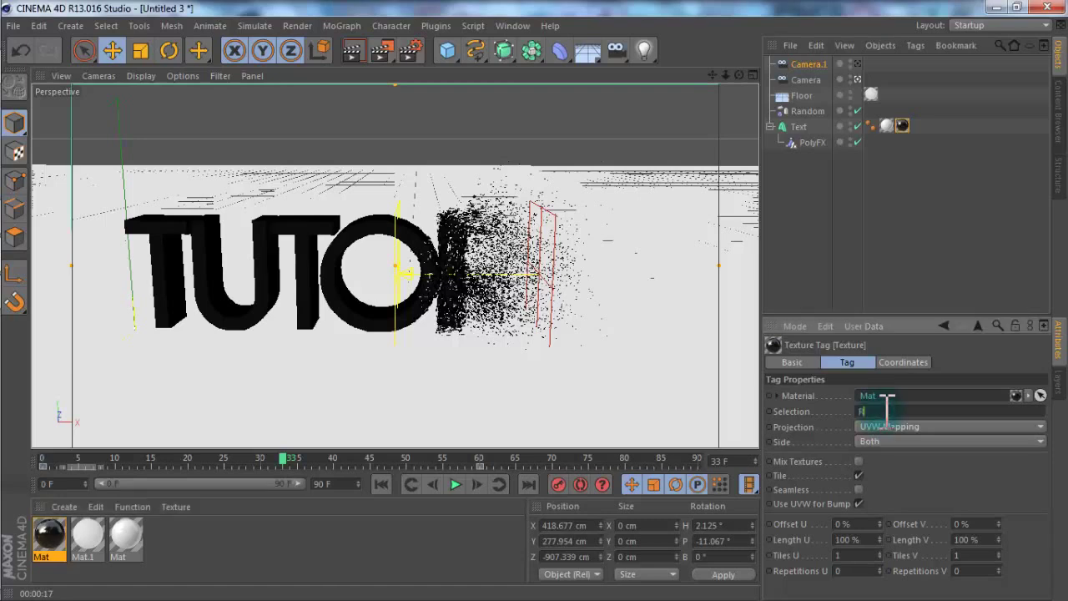
pyautogui.write('R2')
pyautogui.press('Return')
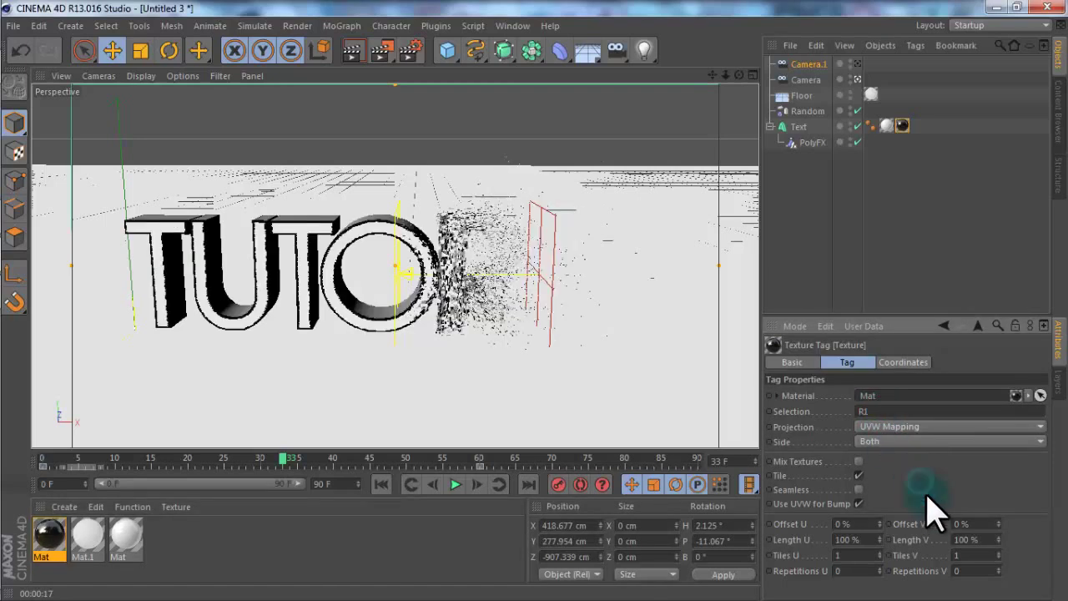
pyautogui.click(353, 53)
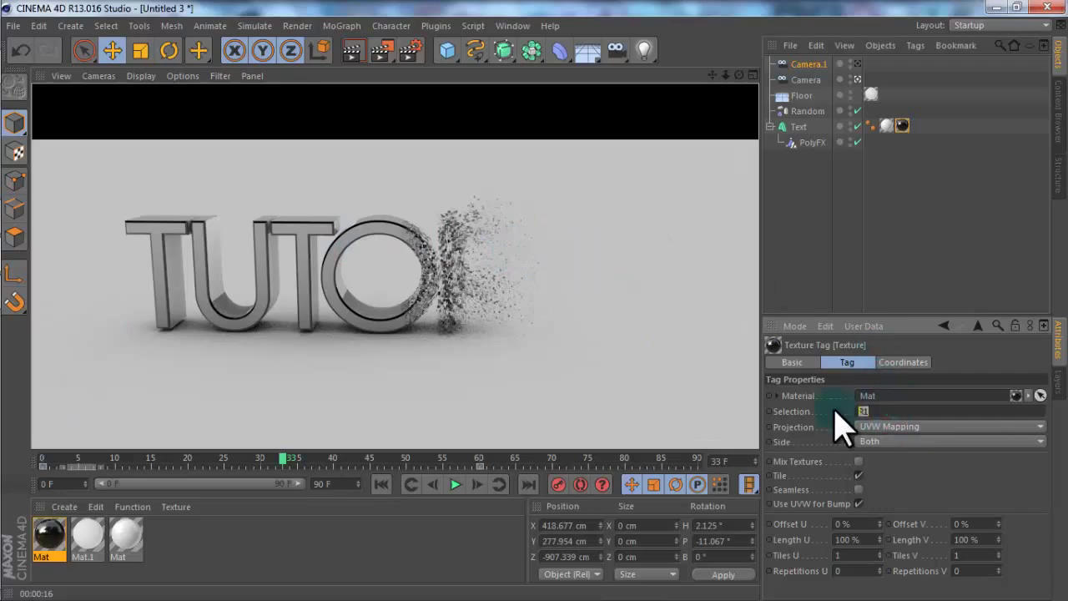
# Step: Try the black material on selection C1 with a render of the view, and restore the selection to R1
pyautogui.click(912, 459)
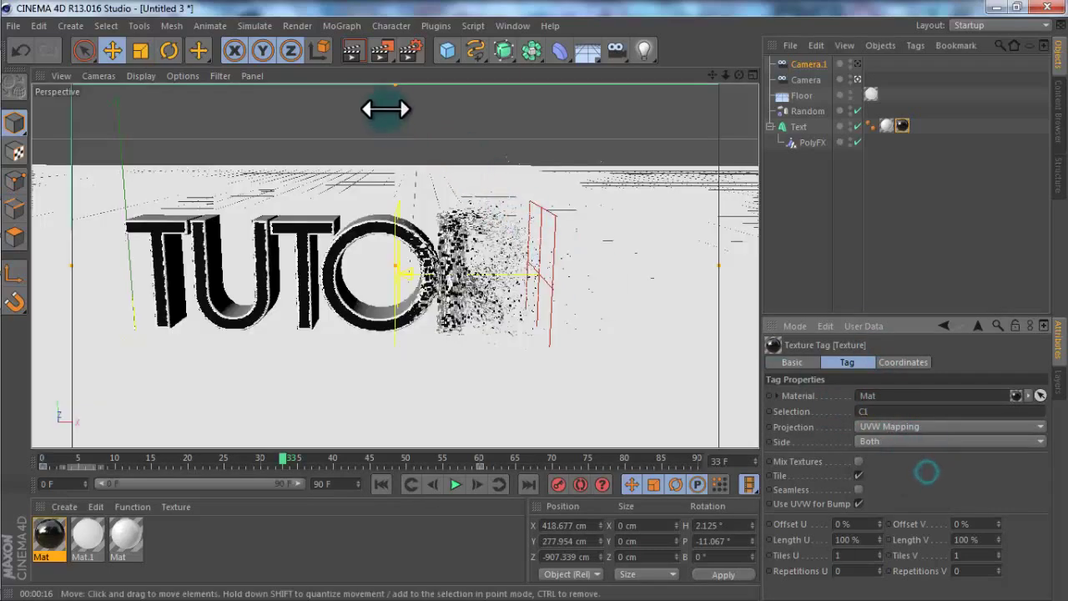
pyautogui.click(353, 52)
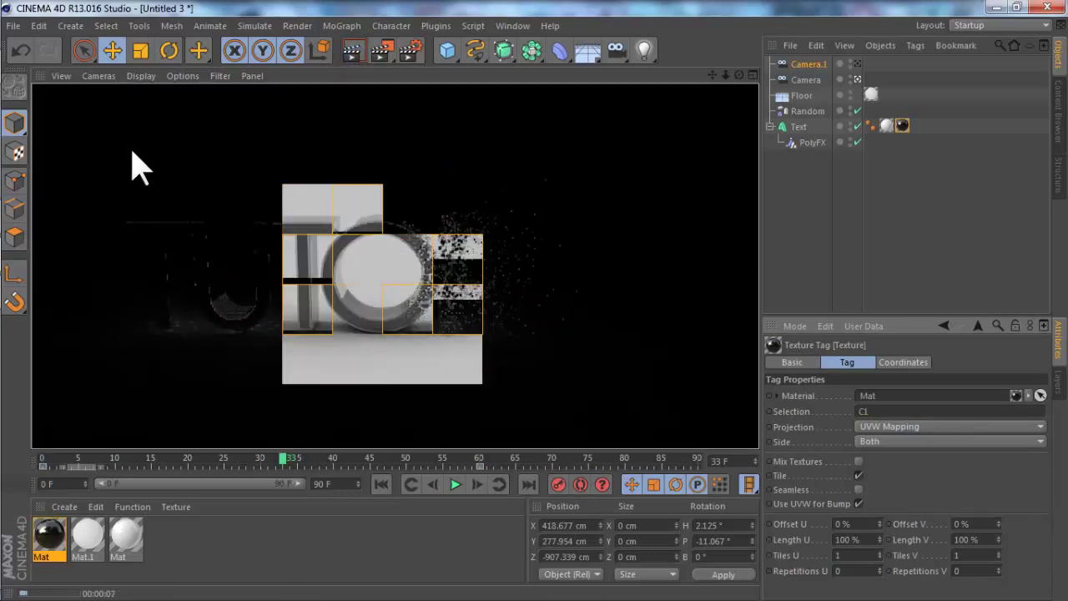
pyautogui.moveTo(17, 242)
pyautogui.click(23, 292)
pyautogui.click(839, 477)
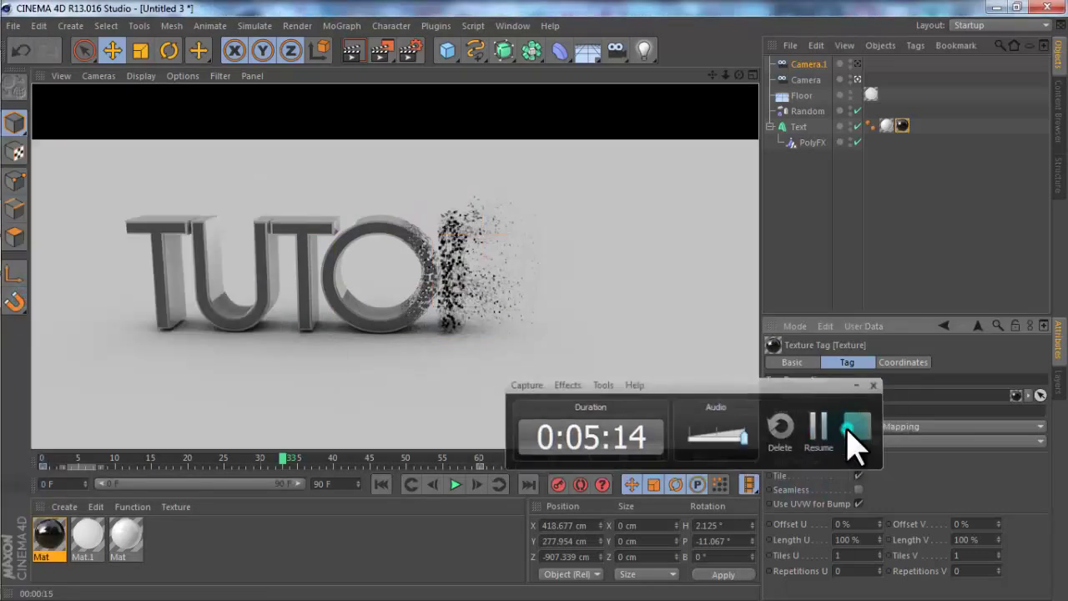
pyautogui.click(853, 427)
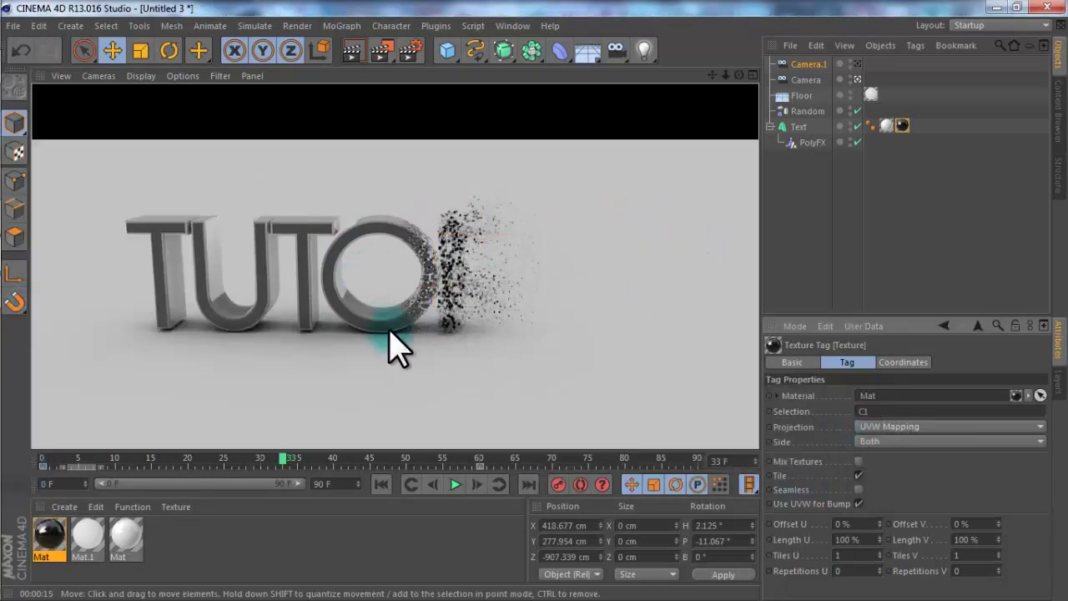
pyautogui.moveTo(903, 126); pyautogui.dragTo(895, 408)
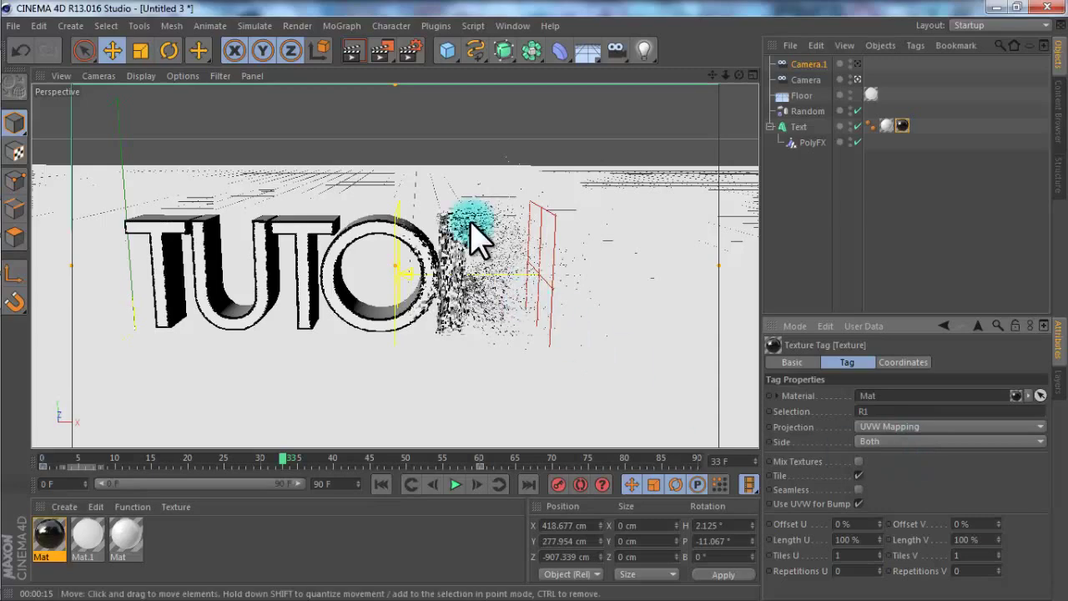
# Step: Set the Global Illumination Stochastic Samples and Record Density both to Medium in the render settings
pyautogui.click(410, 59)
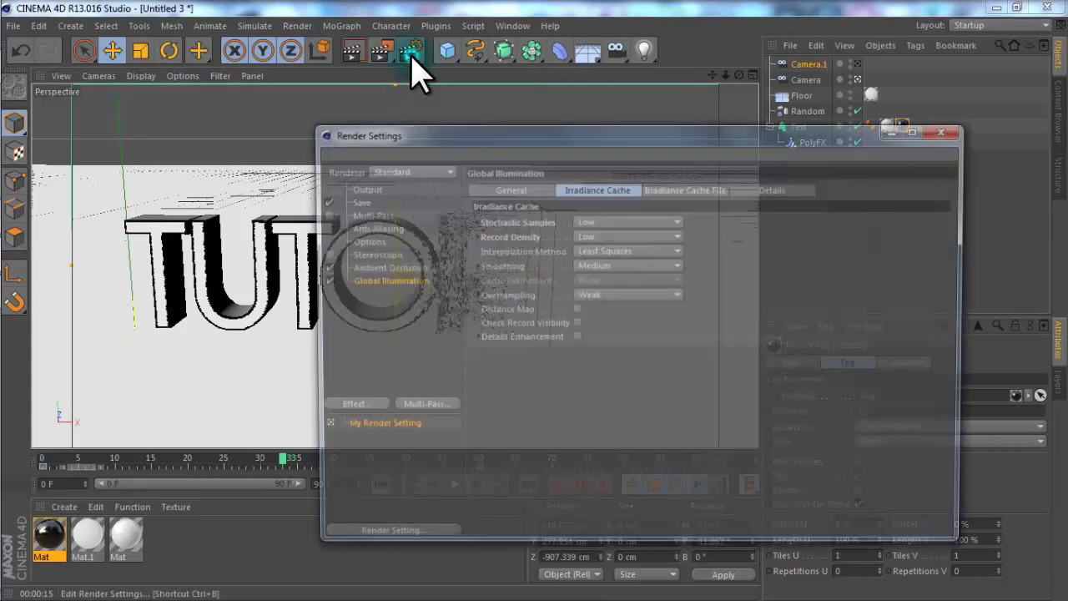
pyautogui.click(384, 267)
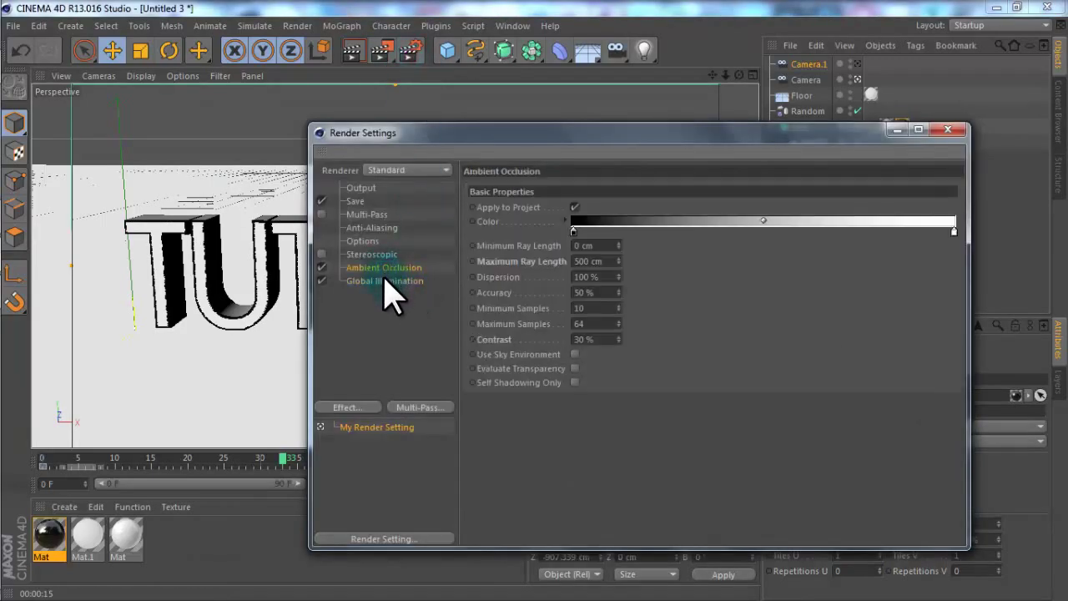
pyautogui.click(385, 281)
pyautogui.click(586, 221)
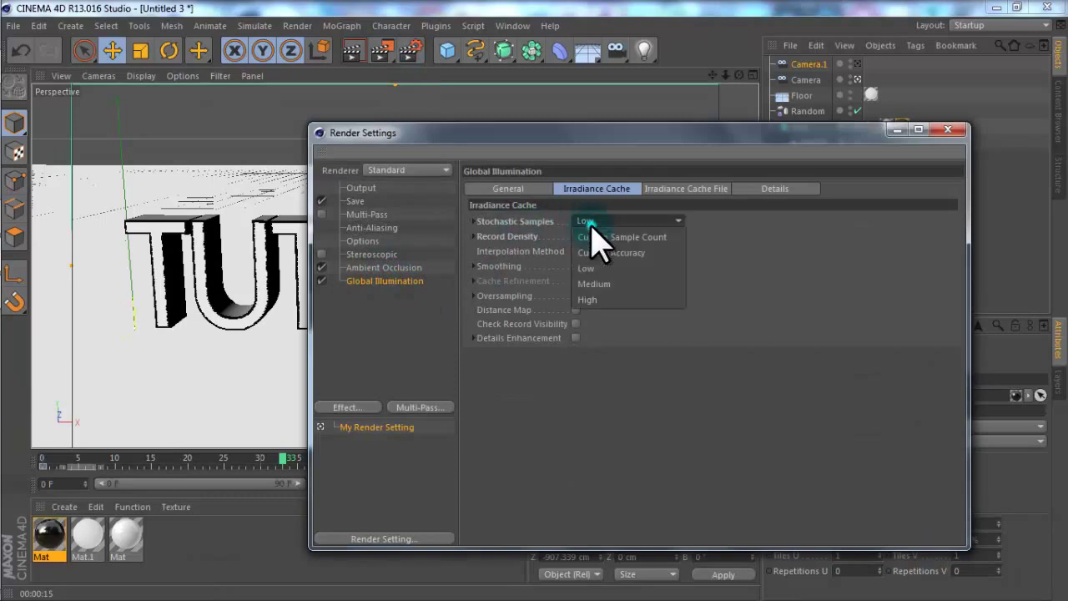
pyautogui.click(622, 284)
pyautogui.click(614, 237)
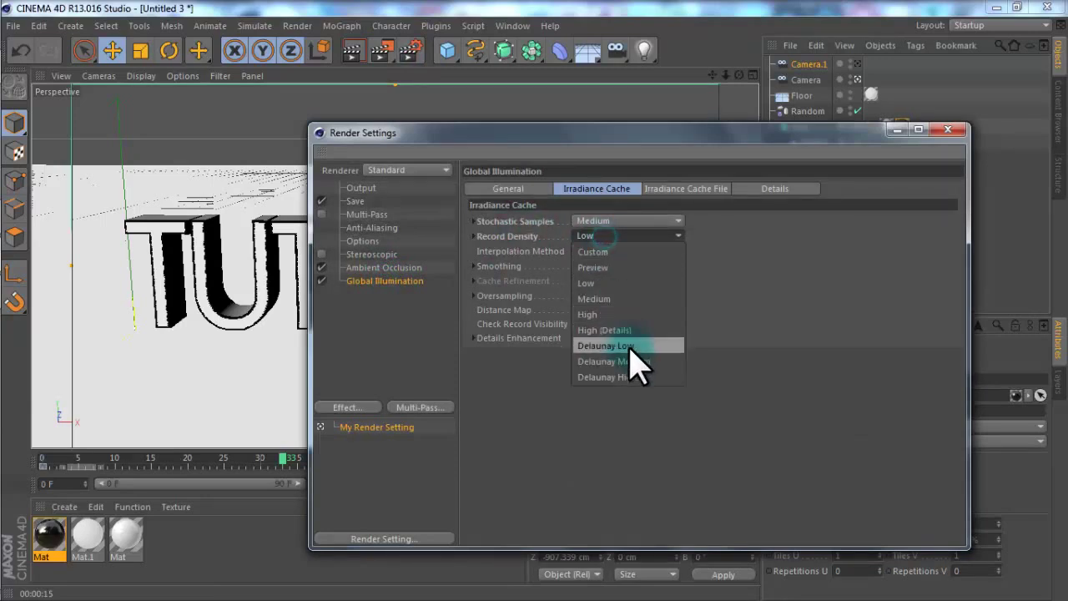
pyautogui.click(632, 301)
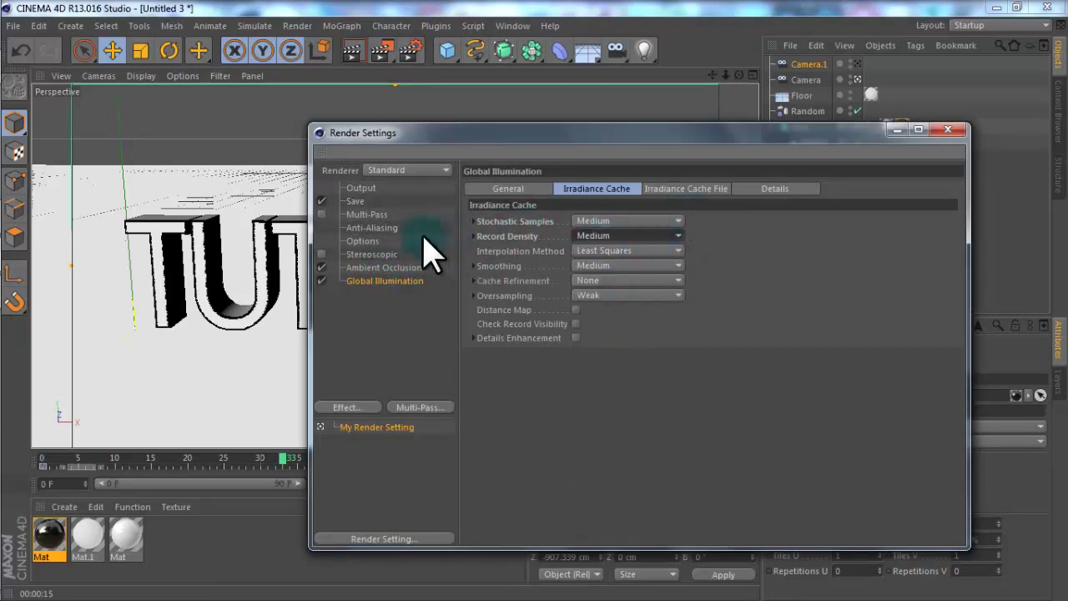
# Step: Set the render's Anti-Aliasing to Best
pyautogui.click(372, 227)
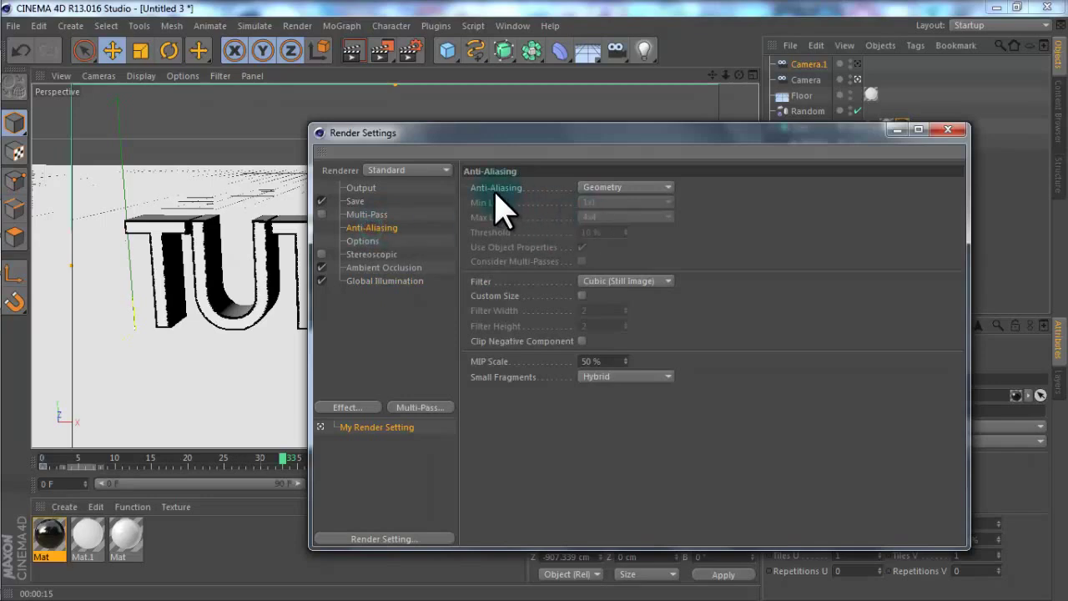
pyautogui.click(607, 187)
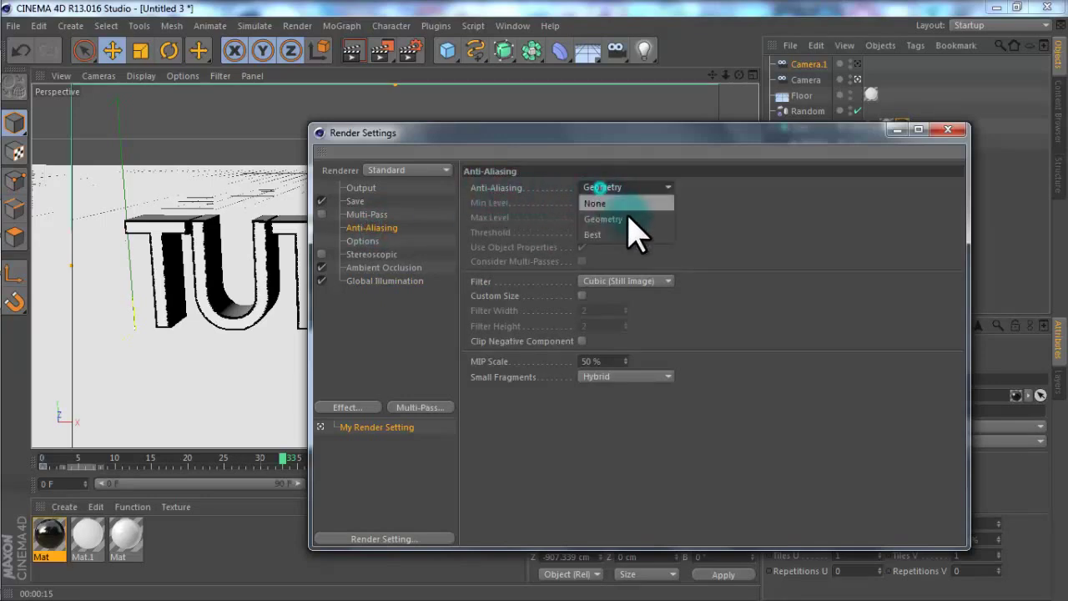
pyautogui.click(622, 234)
# Step: Set the render output's frame range to All Frames
pyautogui.click(363, 241)
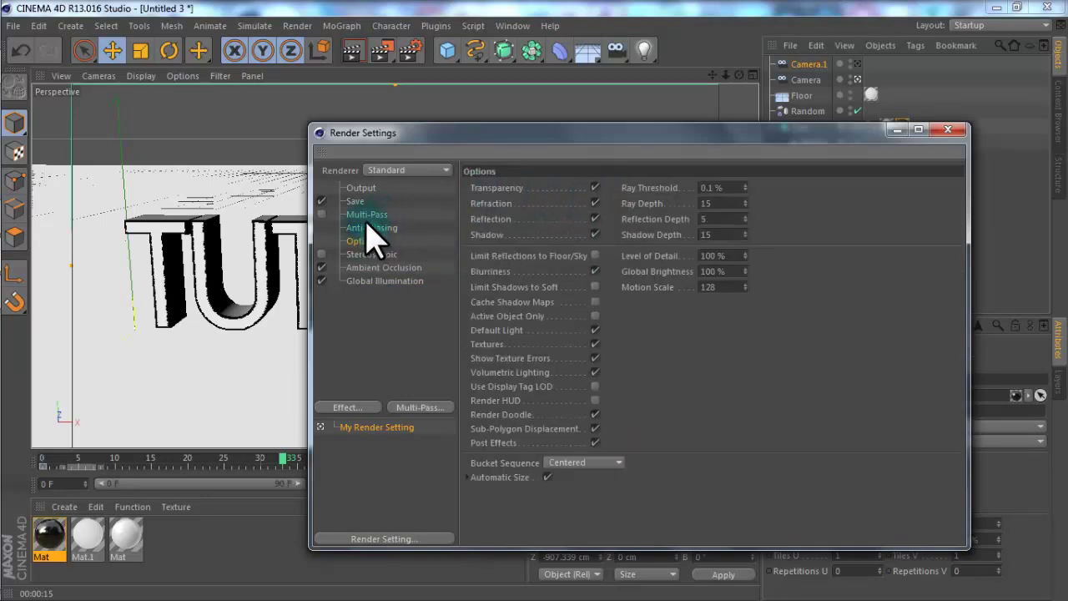
pyautogui.click(372, 227)
pyautogui.click(365, 214)
pyautogui.click(359, 201)
pyautogui.click(361, 188)
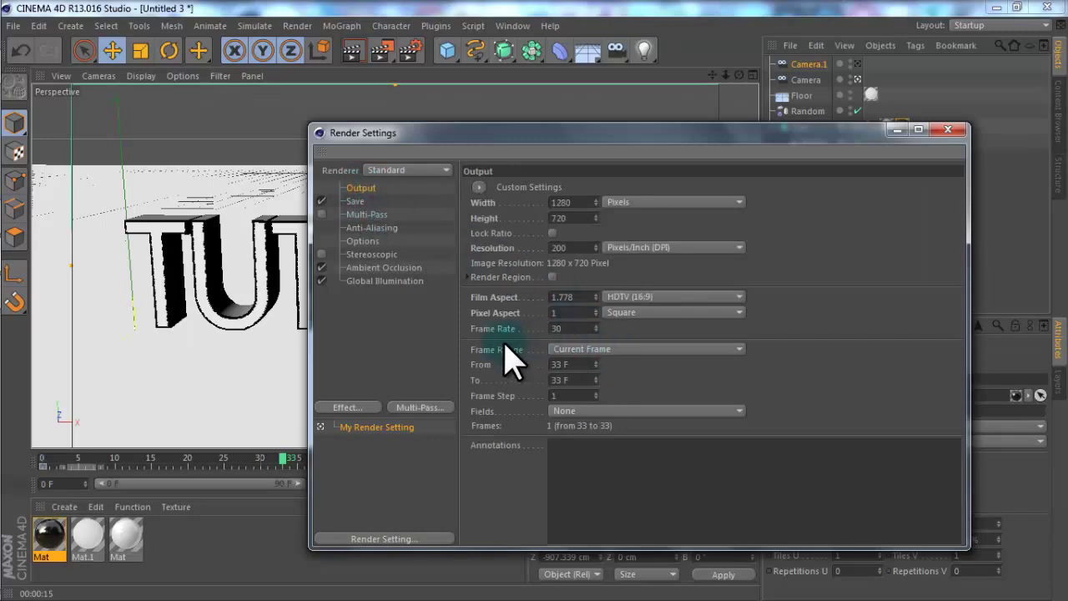
pyautogui.click(574, 353)
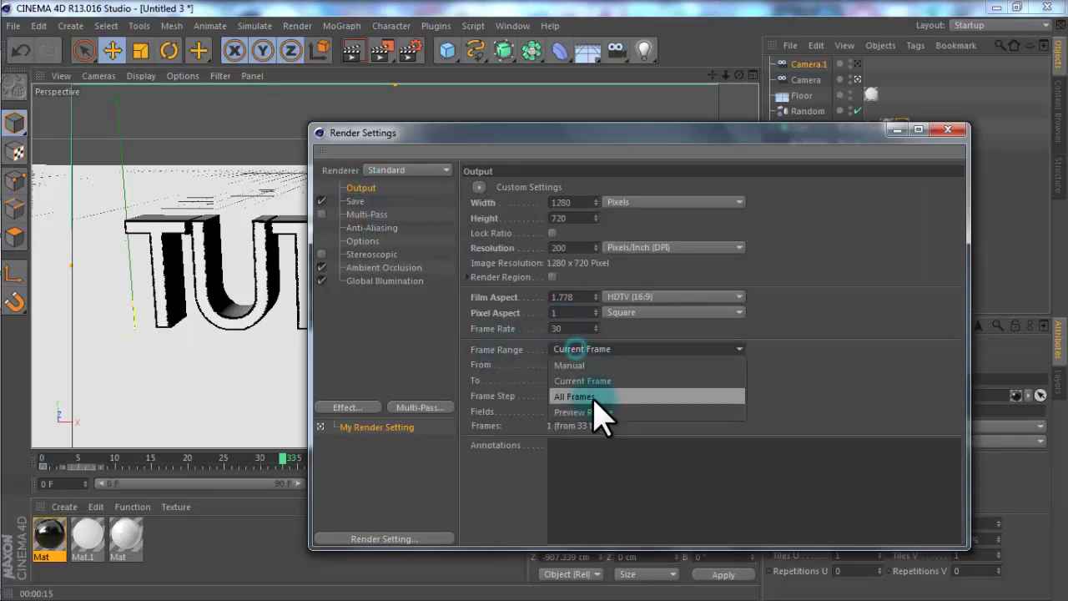
pyautogui.click(586, 398)
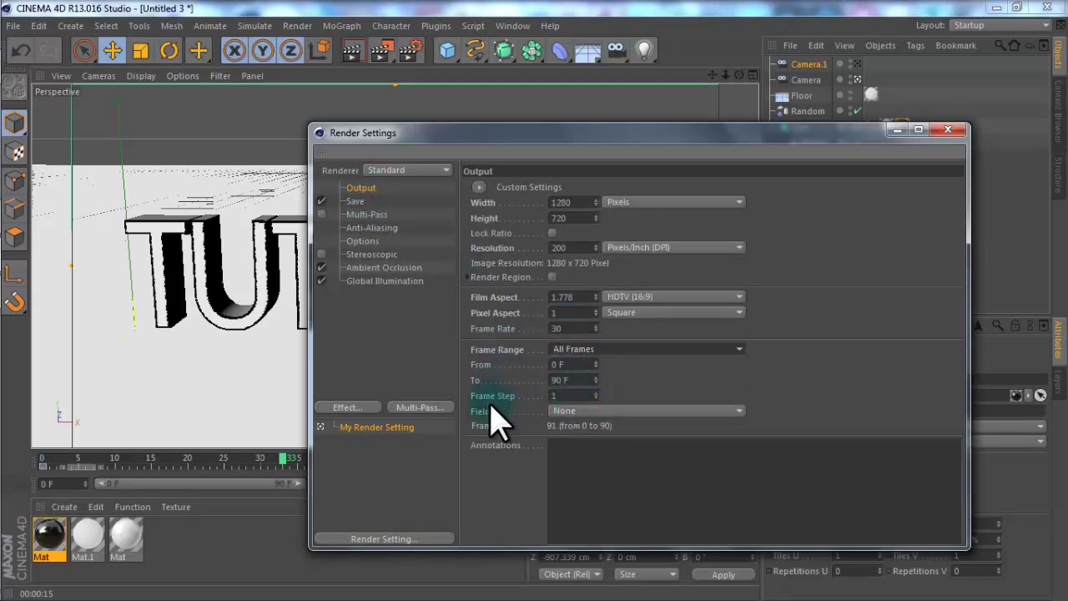
# Step: Set the render's save format to QuickTime Movie with H.264 compression
pyautogui.click(354, 202)
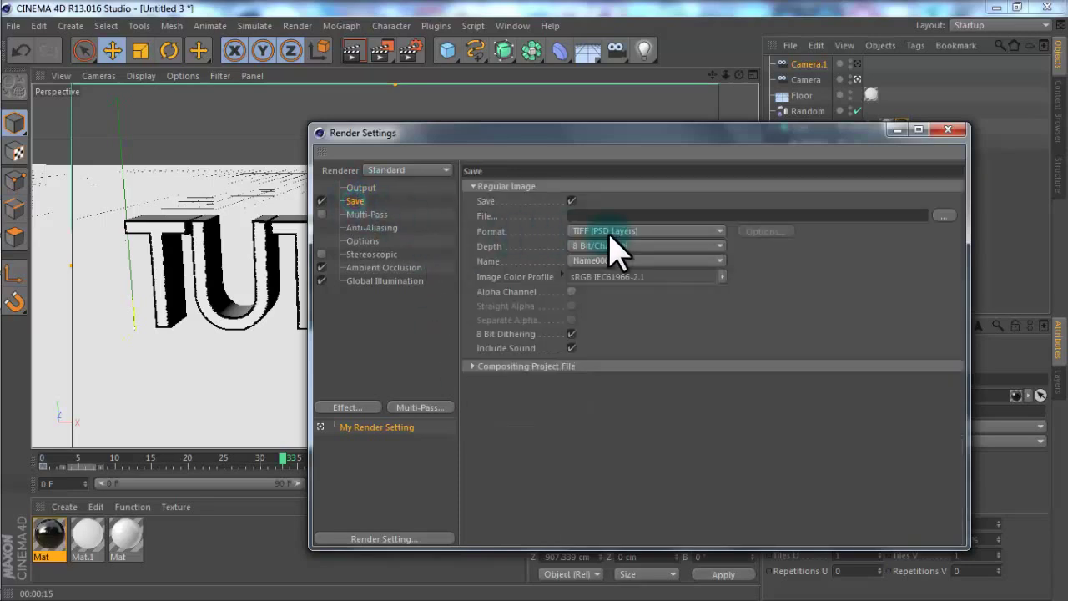
pyautogui.click(594, 231)
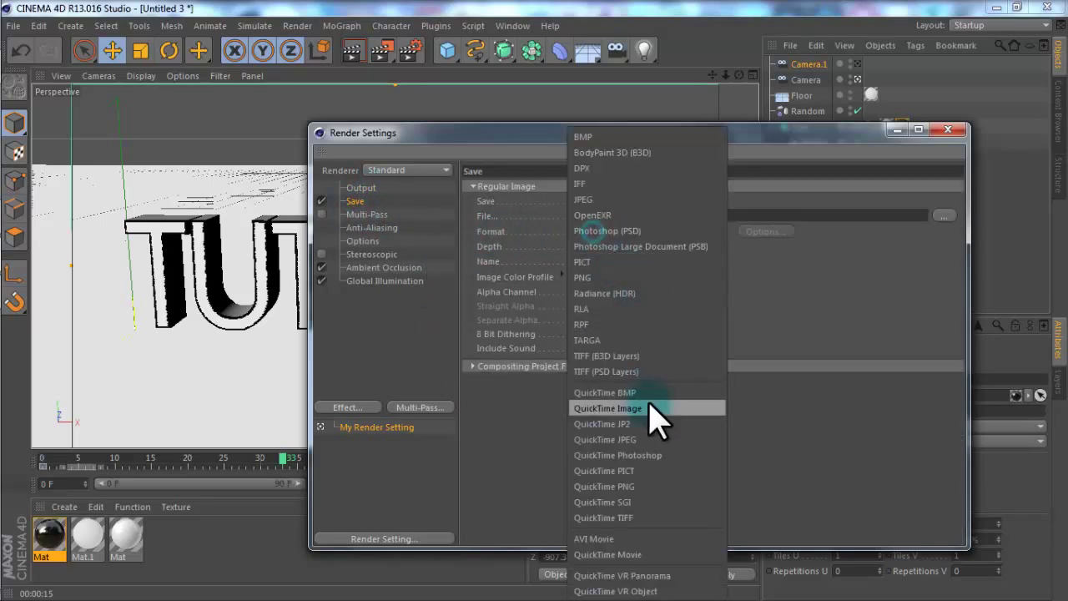
pyautogui.click(634, 555)
pyautogui.click(765, 232)
pyautogui.click(511, 85)
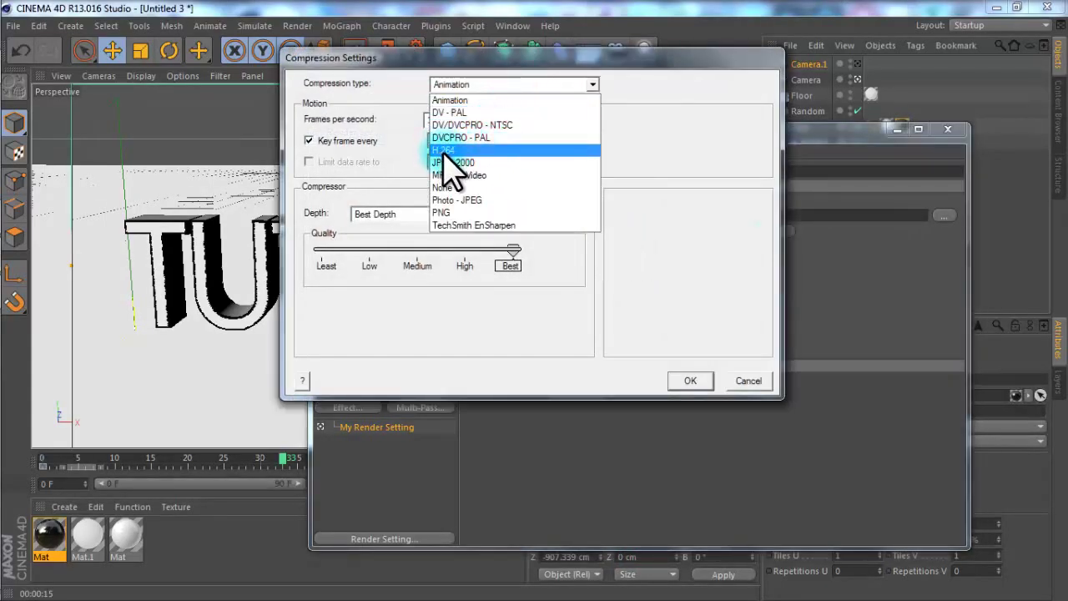
pyautogui.click(454, 152)
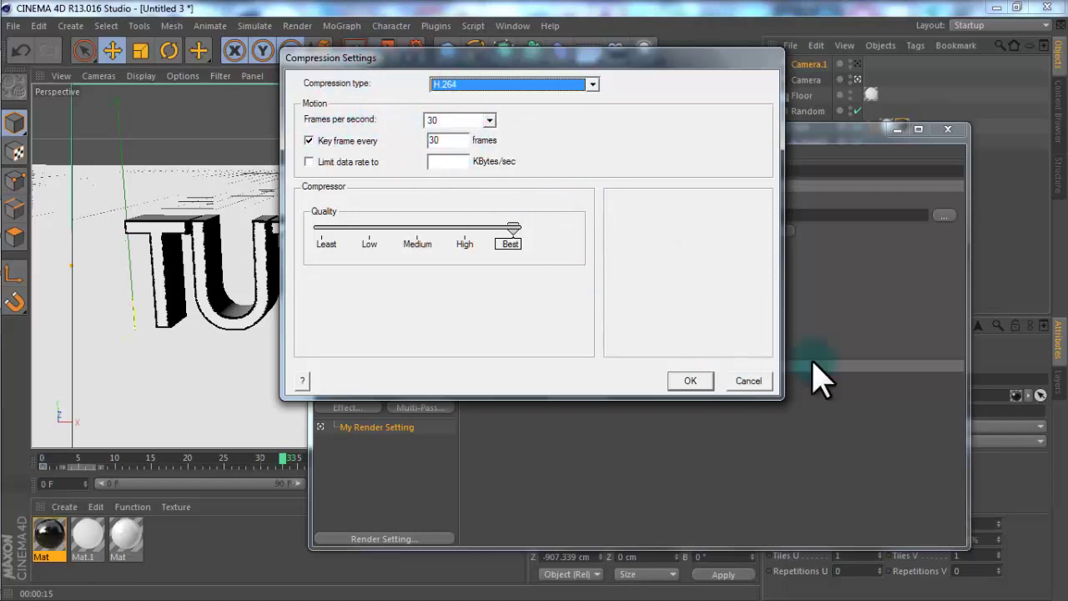
pyautogui.click(678, 382)
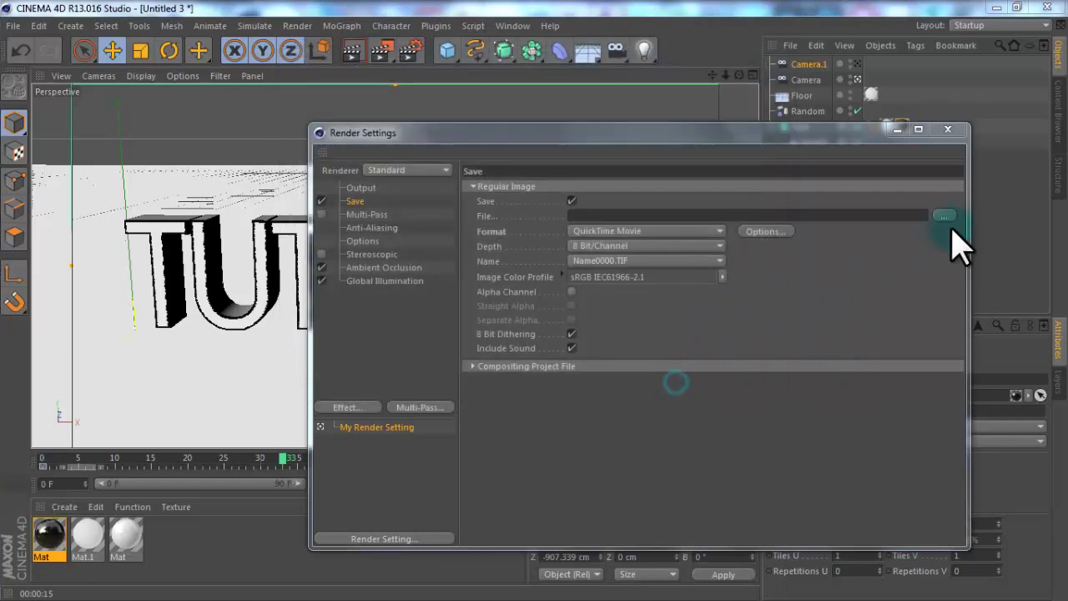
# Step: Set the render output file to Tutorial on the Desktop and close the render settings
pyautogui.click(942, 215)
pyautogui.click(513, 437)
pyautogui.write('Tui')
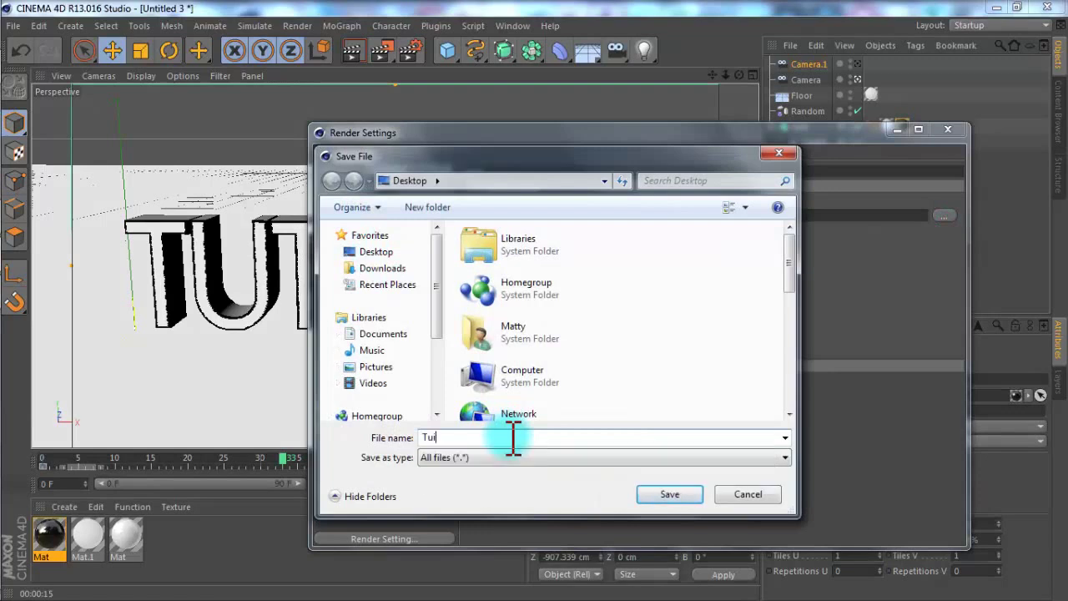
pyautogui.press('BackSpace')
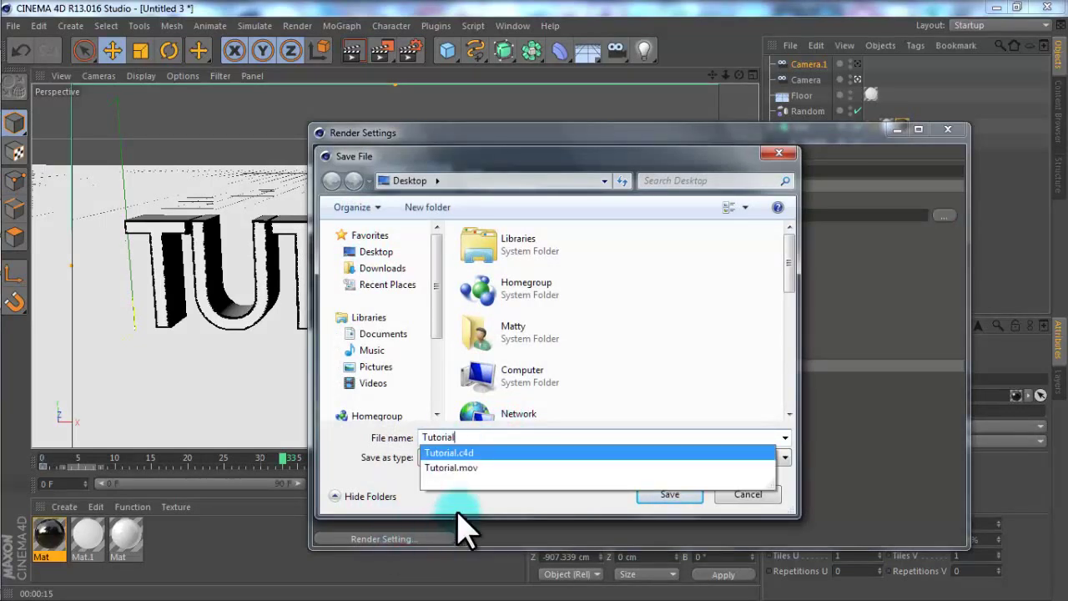
pyautogui.click(669, 494)
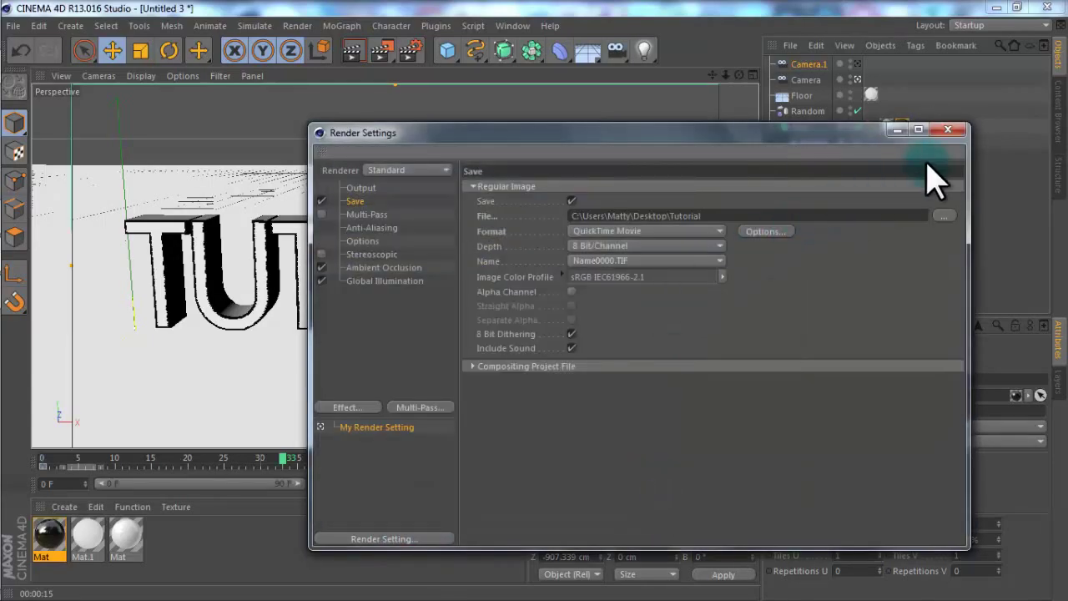
pyautogui.click(949, 130)
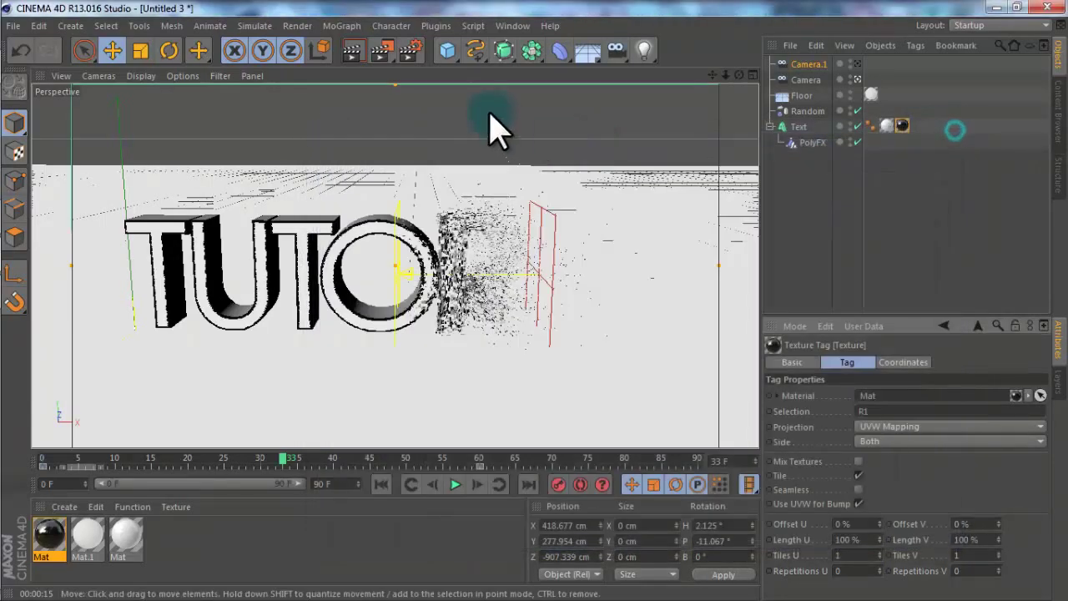
# Step: Render the animation to the Picture Viewer, overwriting the existing Tutorial.mov, and fit the whole frame in view
pyautogui.click(380, 60)
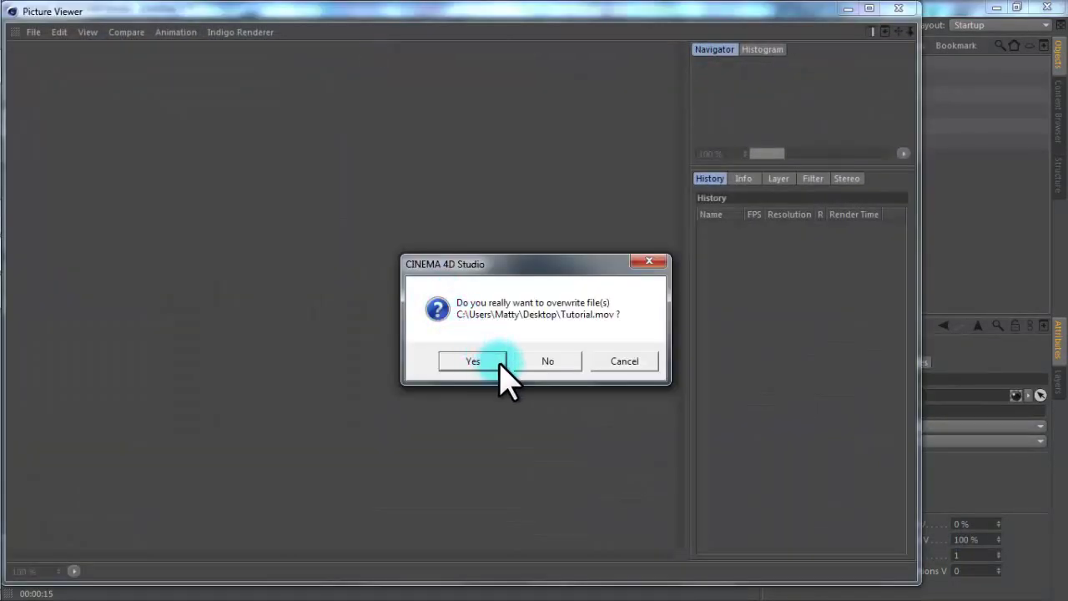
pyautogui.click(474, 364)
pyautogui.click(479, 364)
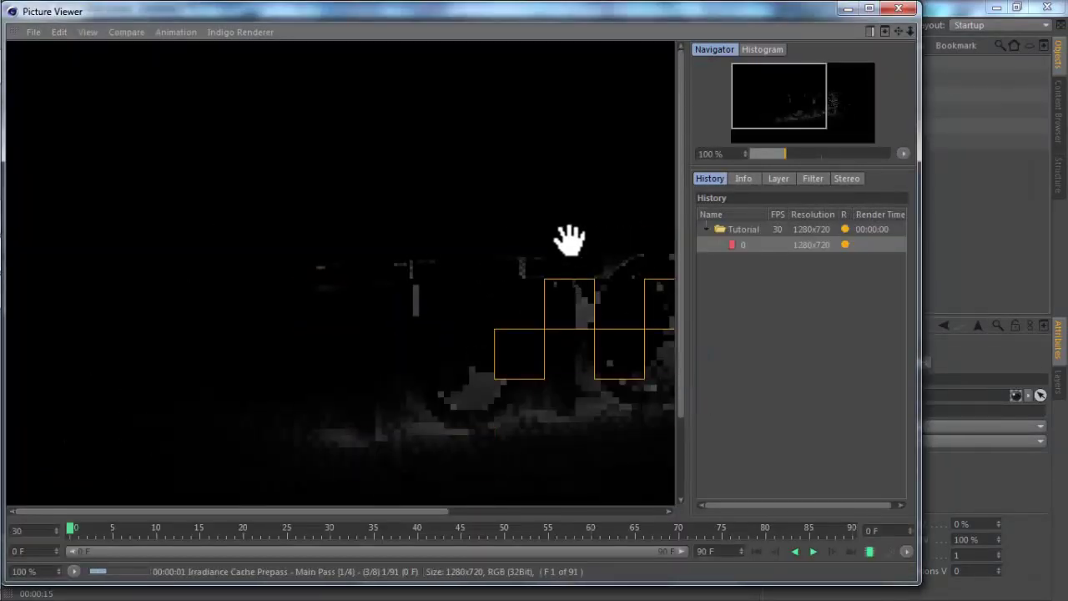
pyautogui.scroll(-3, 572, 250)
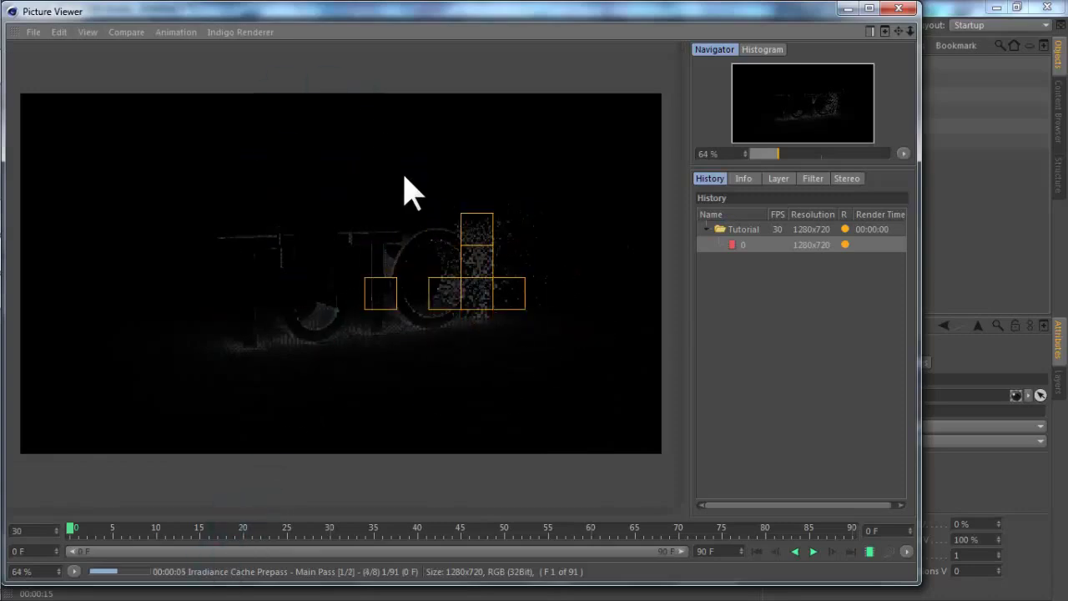
pyautogui.click(795, 281)
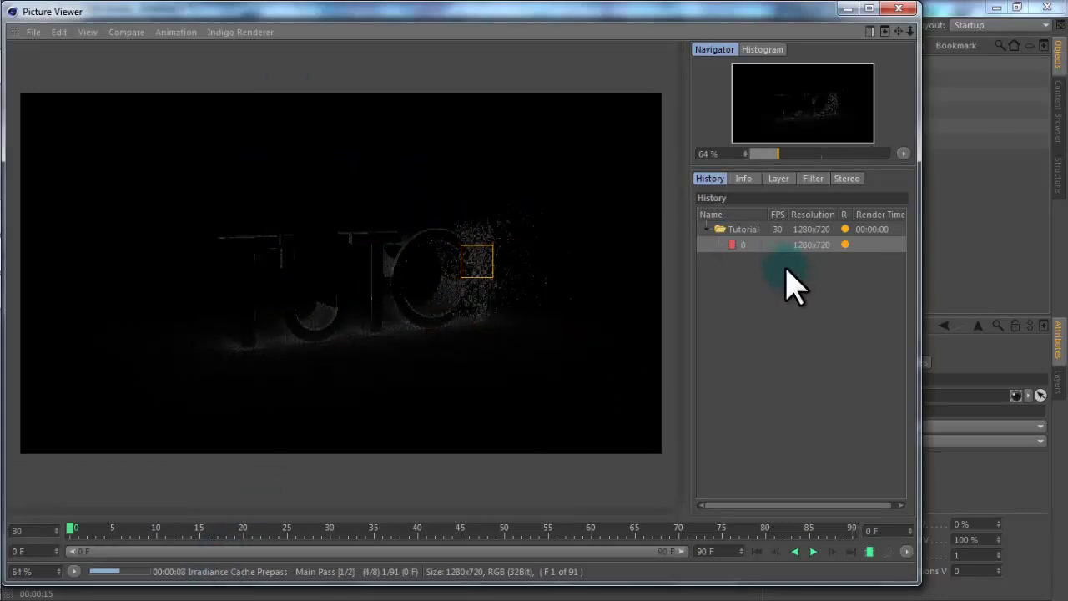